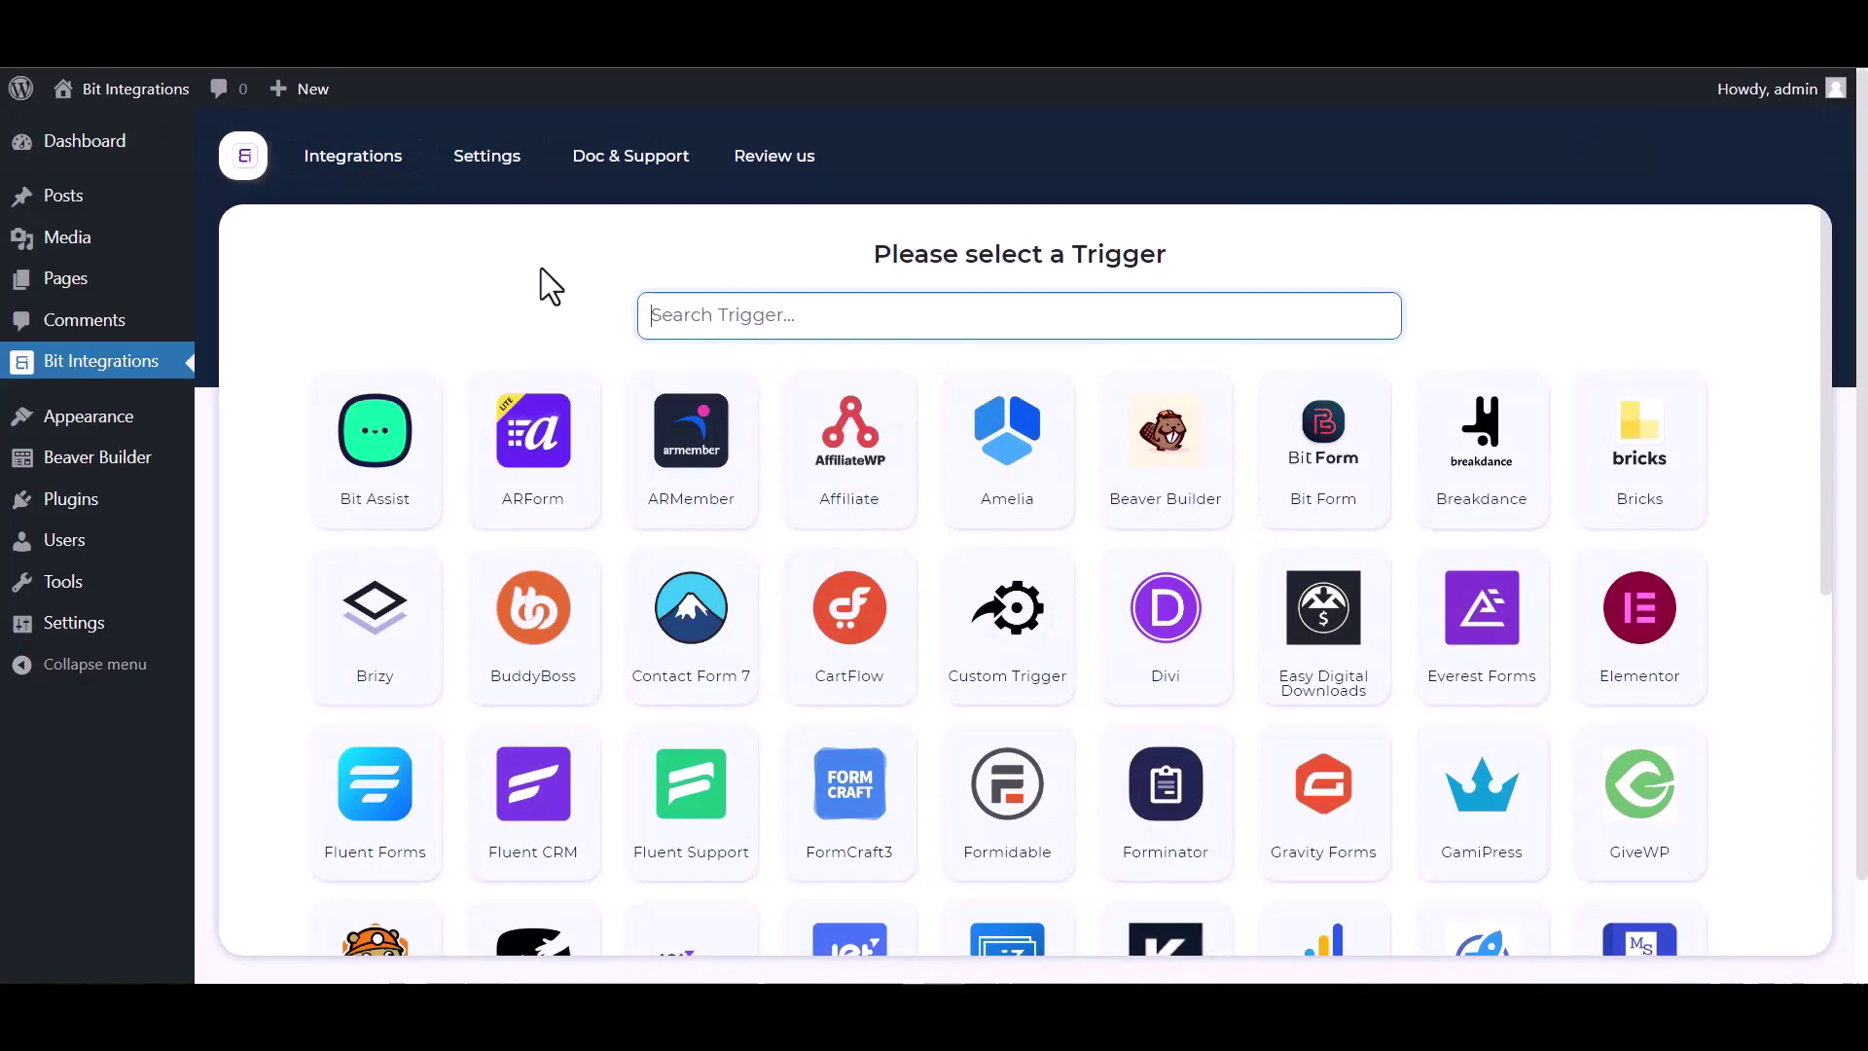
Search triggers for 'bea', pick Beaver Builder with its Contact Form, and proceed.
left_click(769, 312)
type("bea")
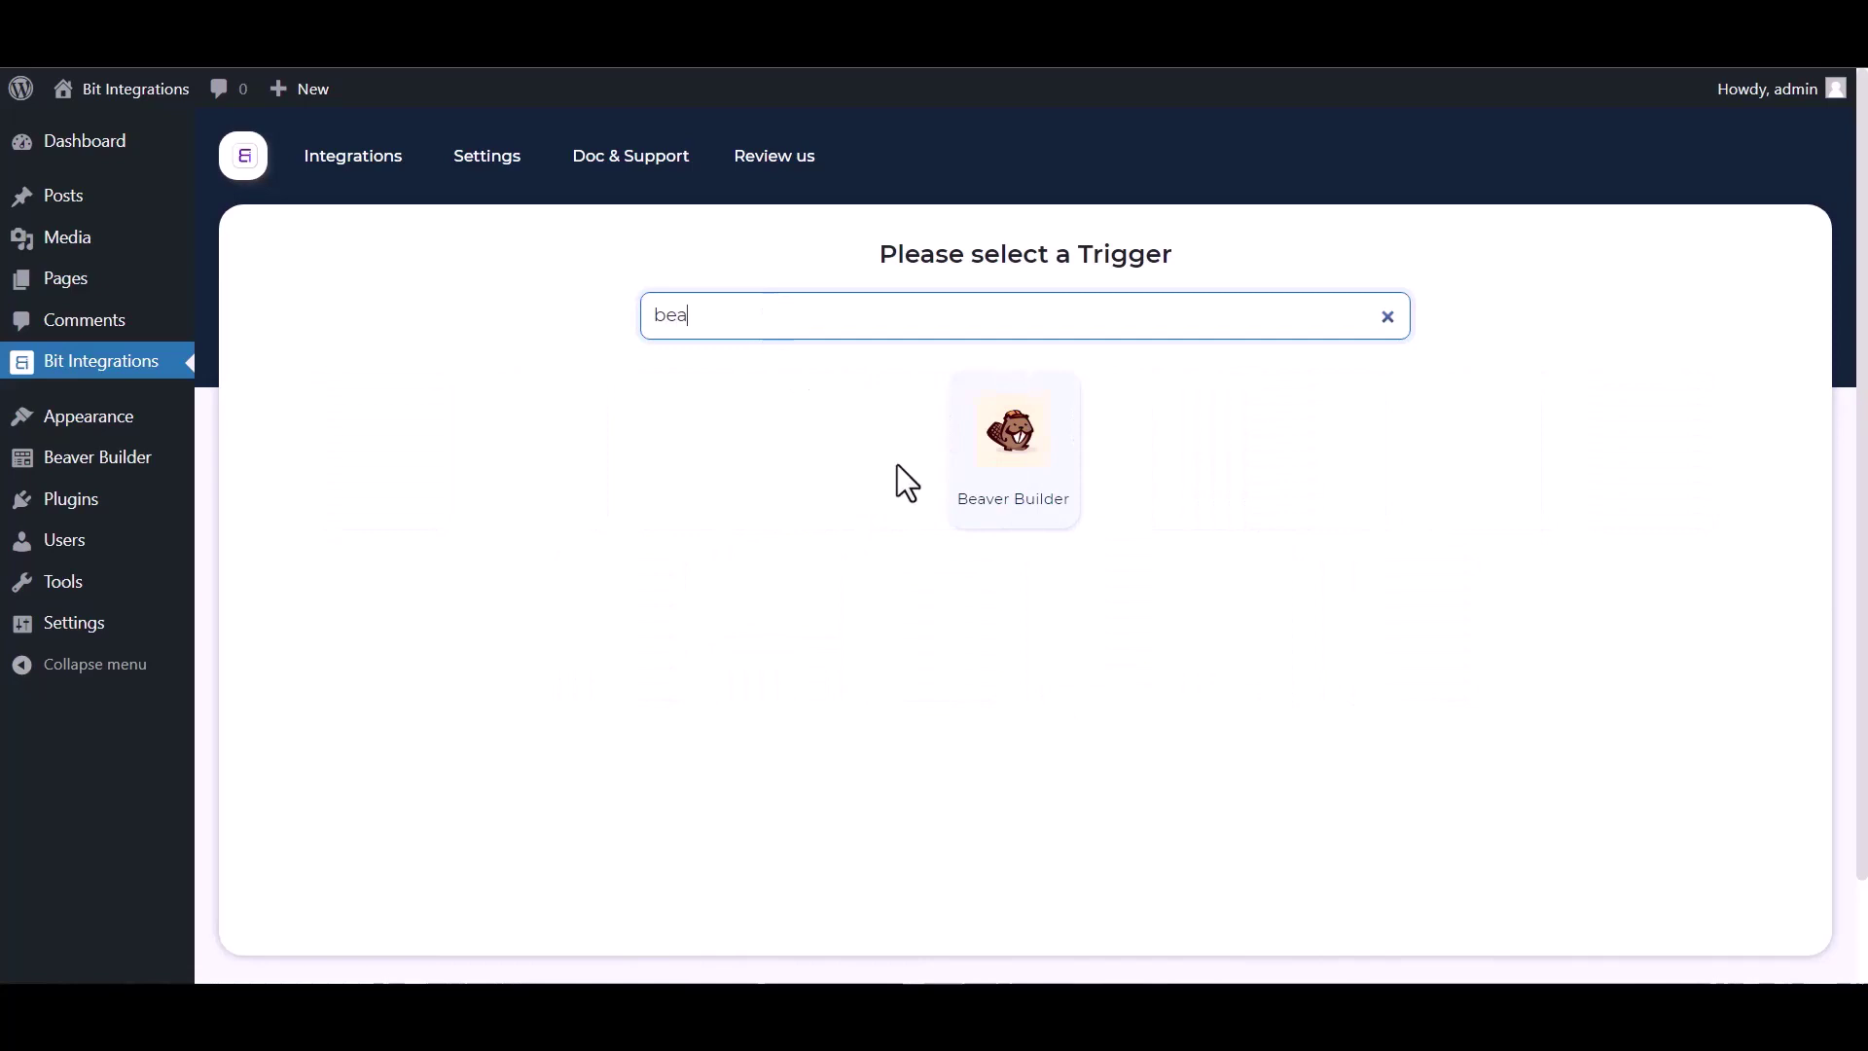
left_click(1003, 475)
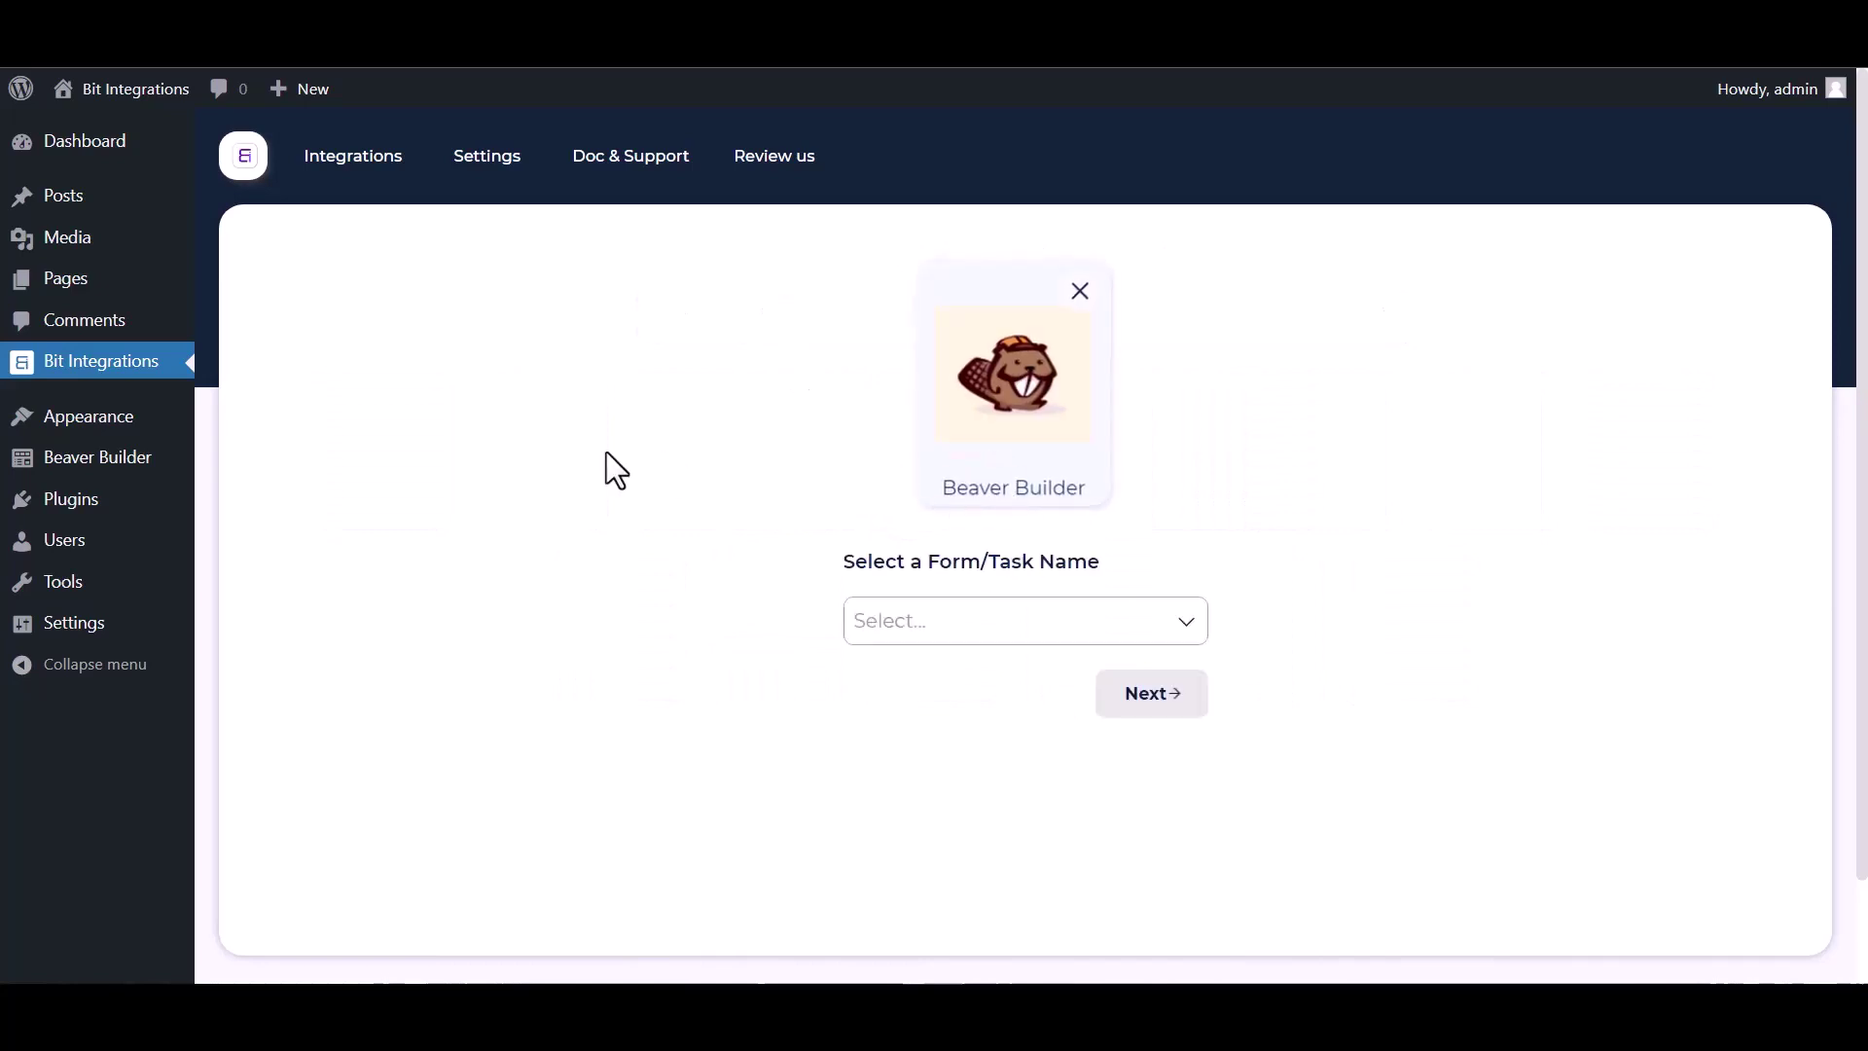
left_click(934, 623)
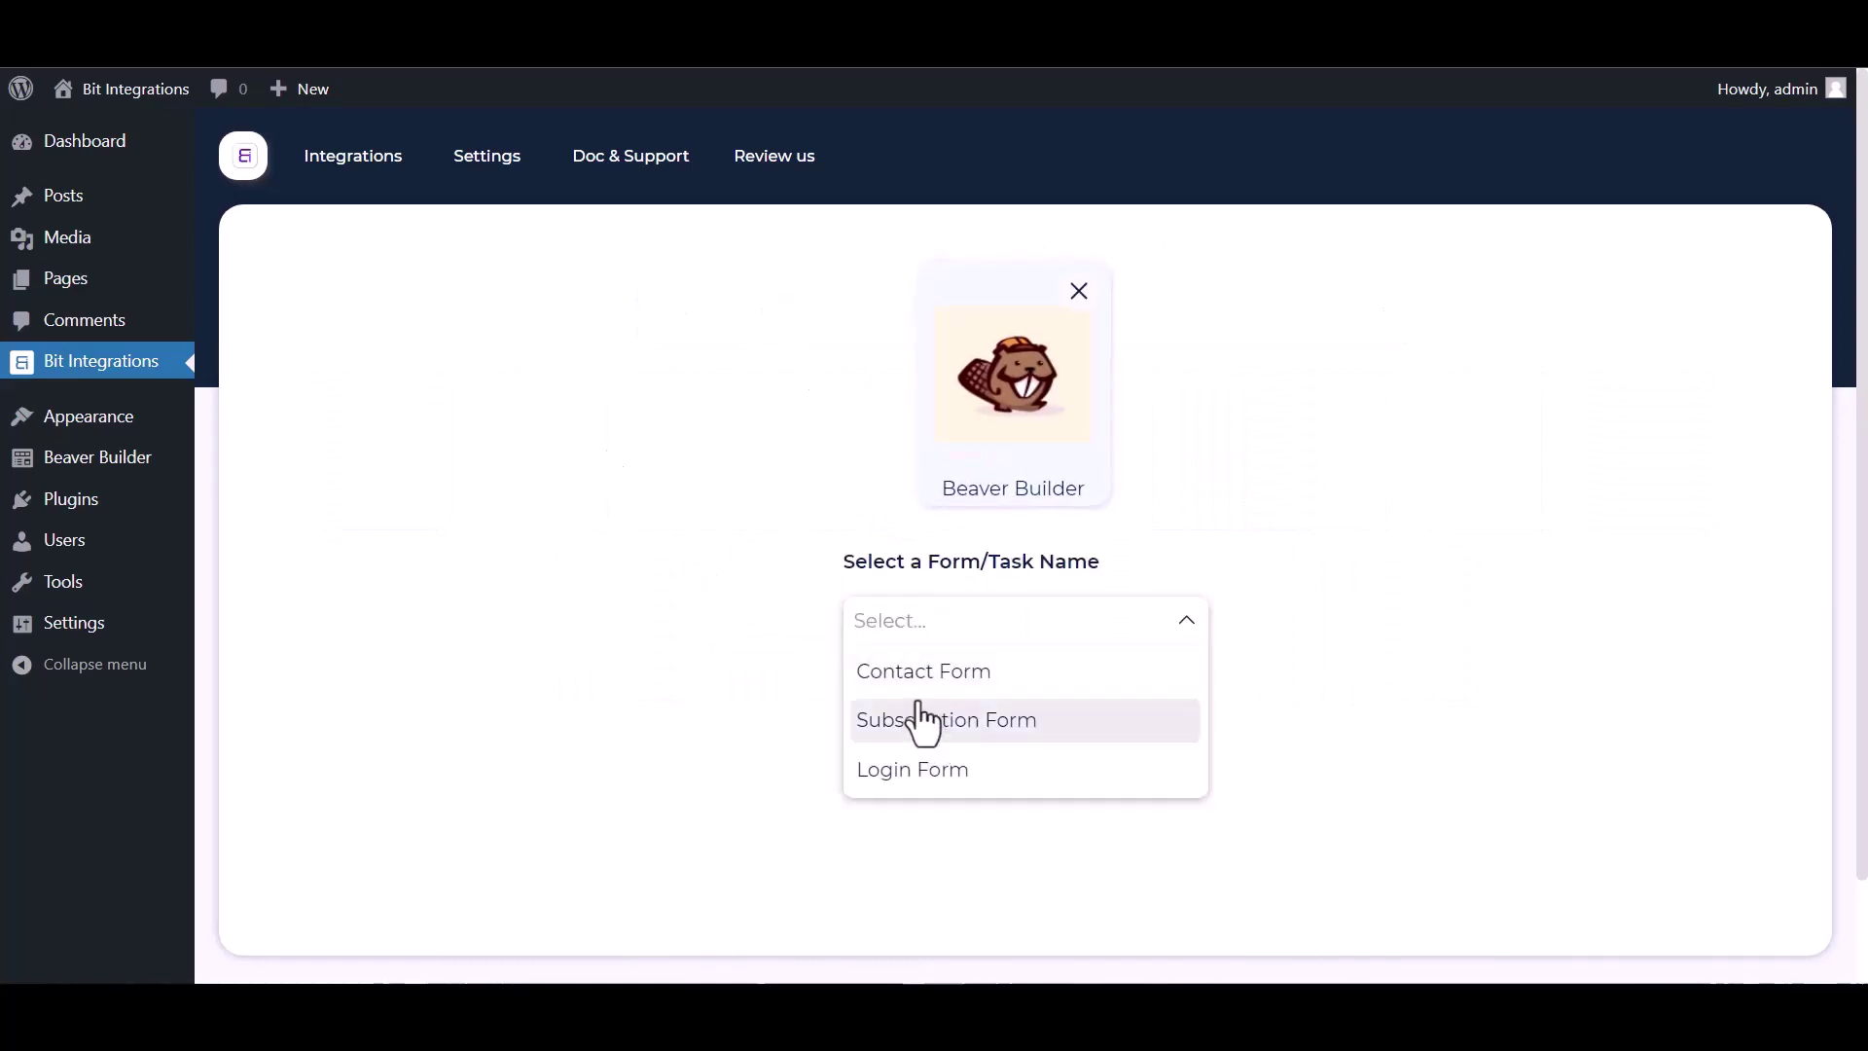
left_click(927, 673)
left_click(1197, 709)
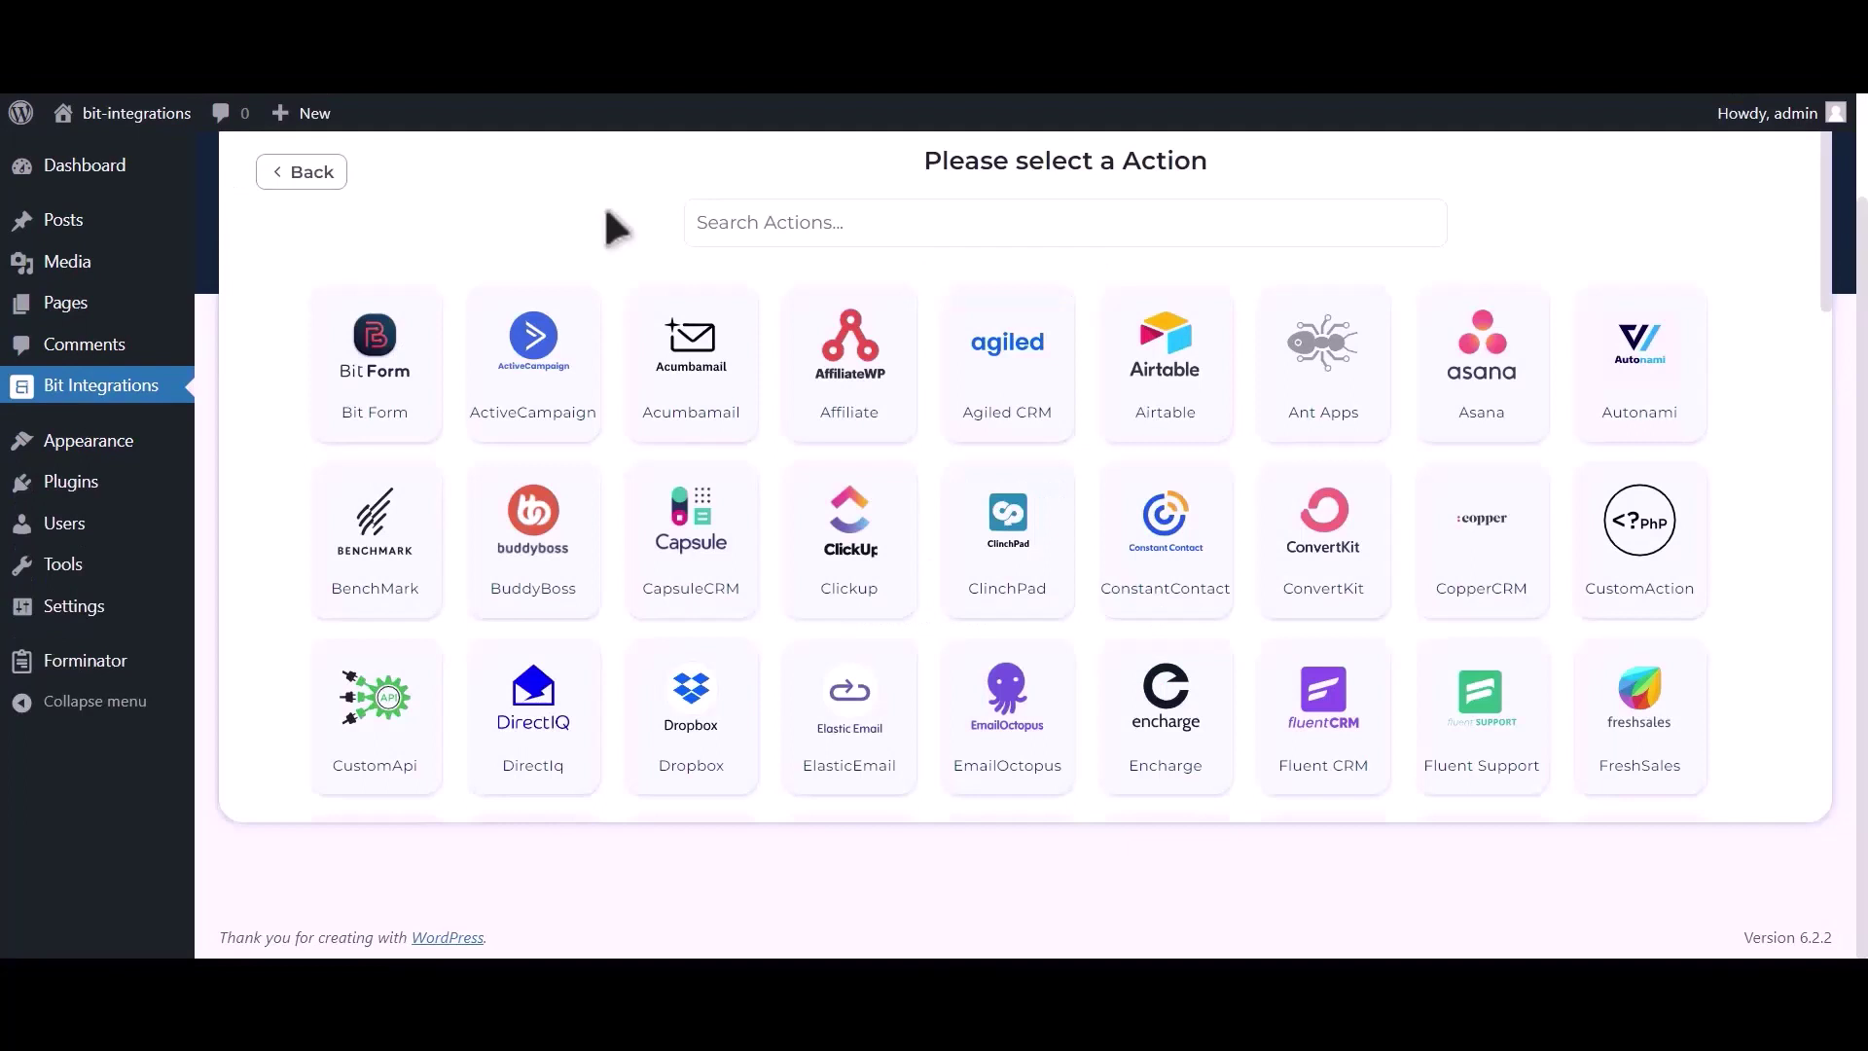
Pick Google Calendar as the action and follow the Google API Console credentials link.
left_click(781, 232)
type("goog")
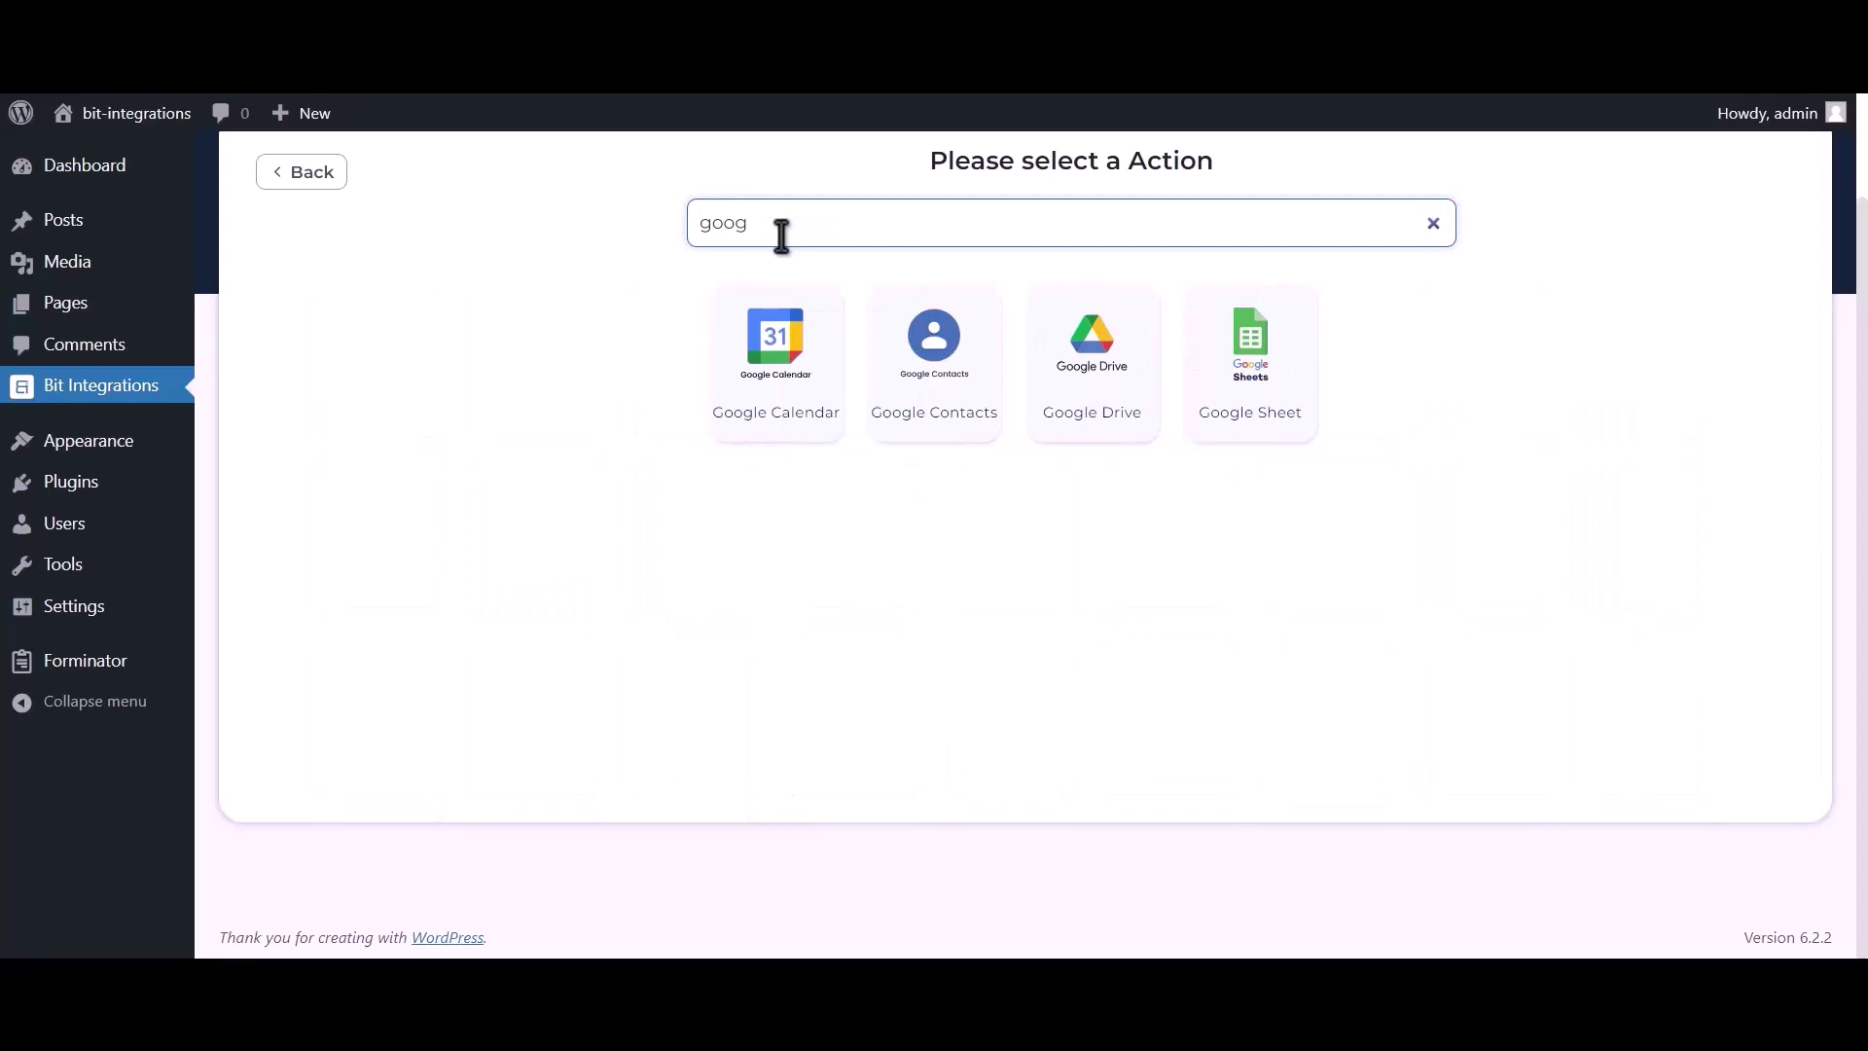
type("le calendar")
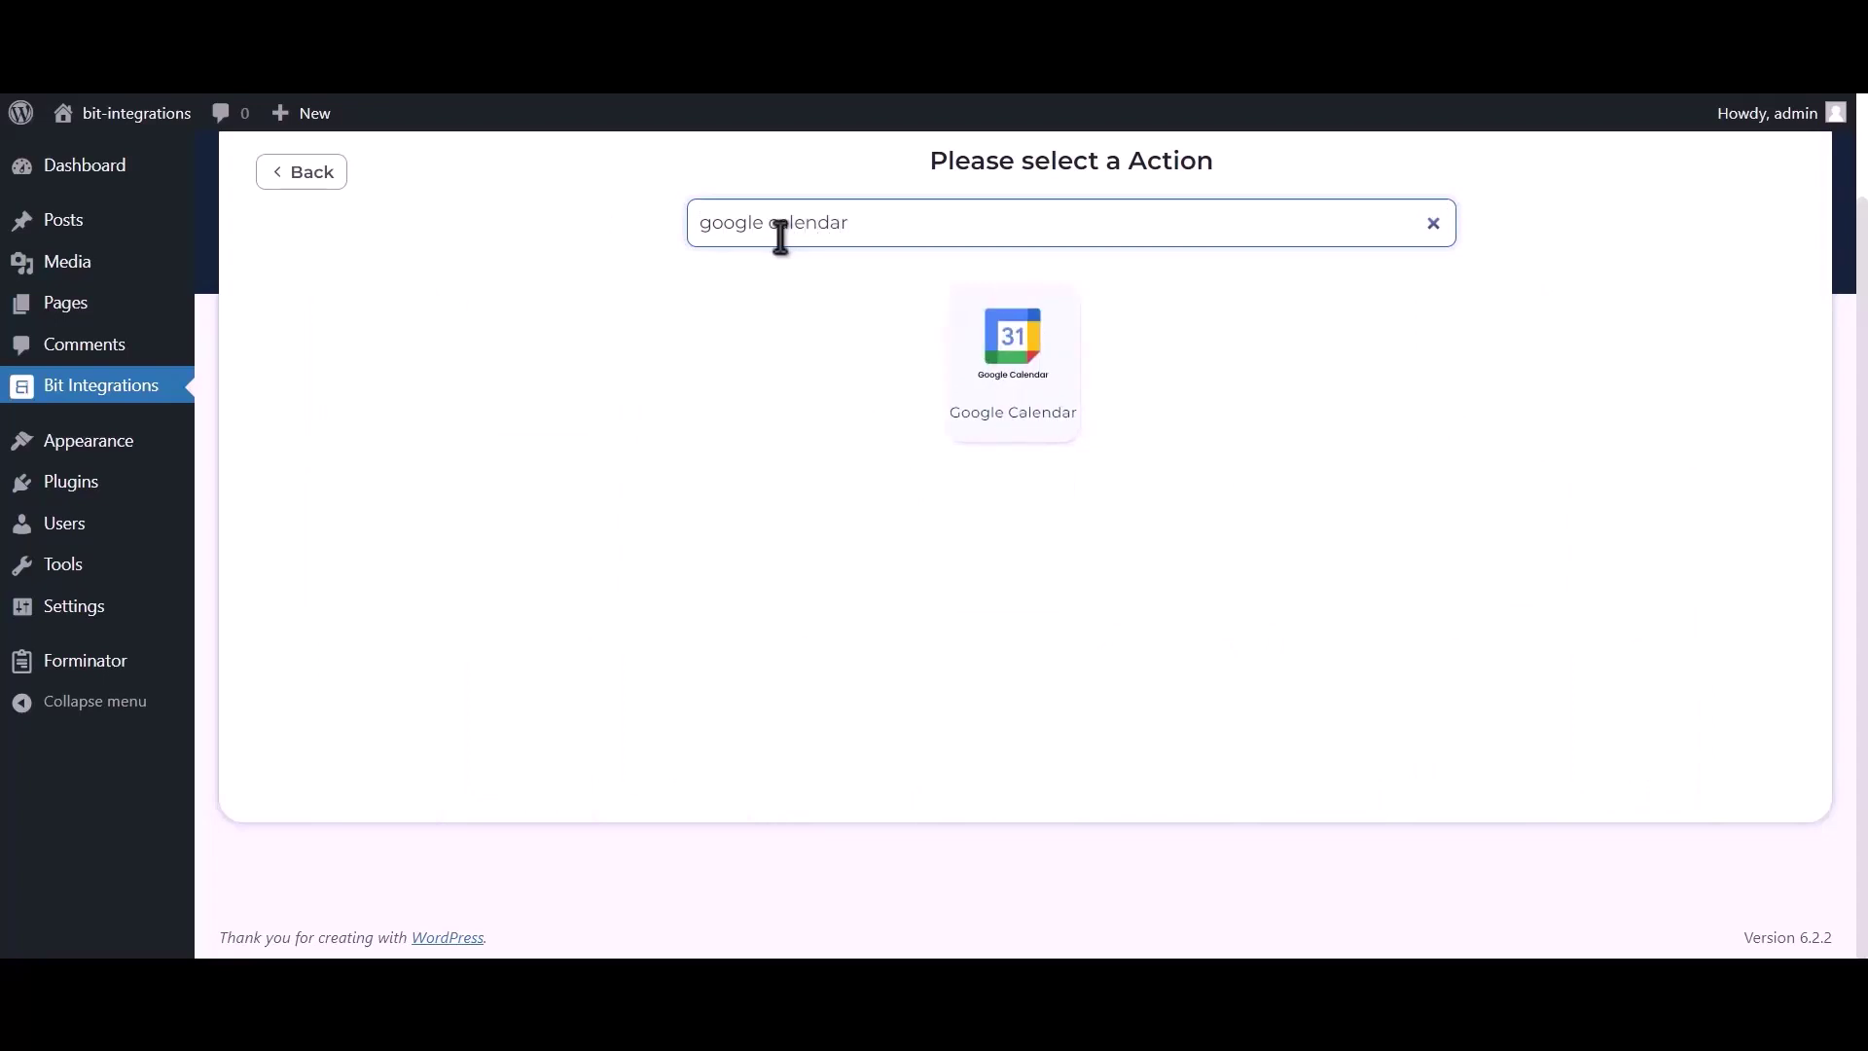
left_click(1039, 407)
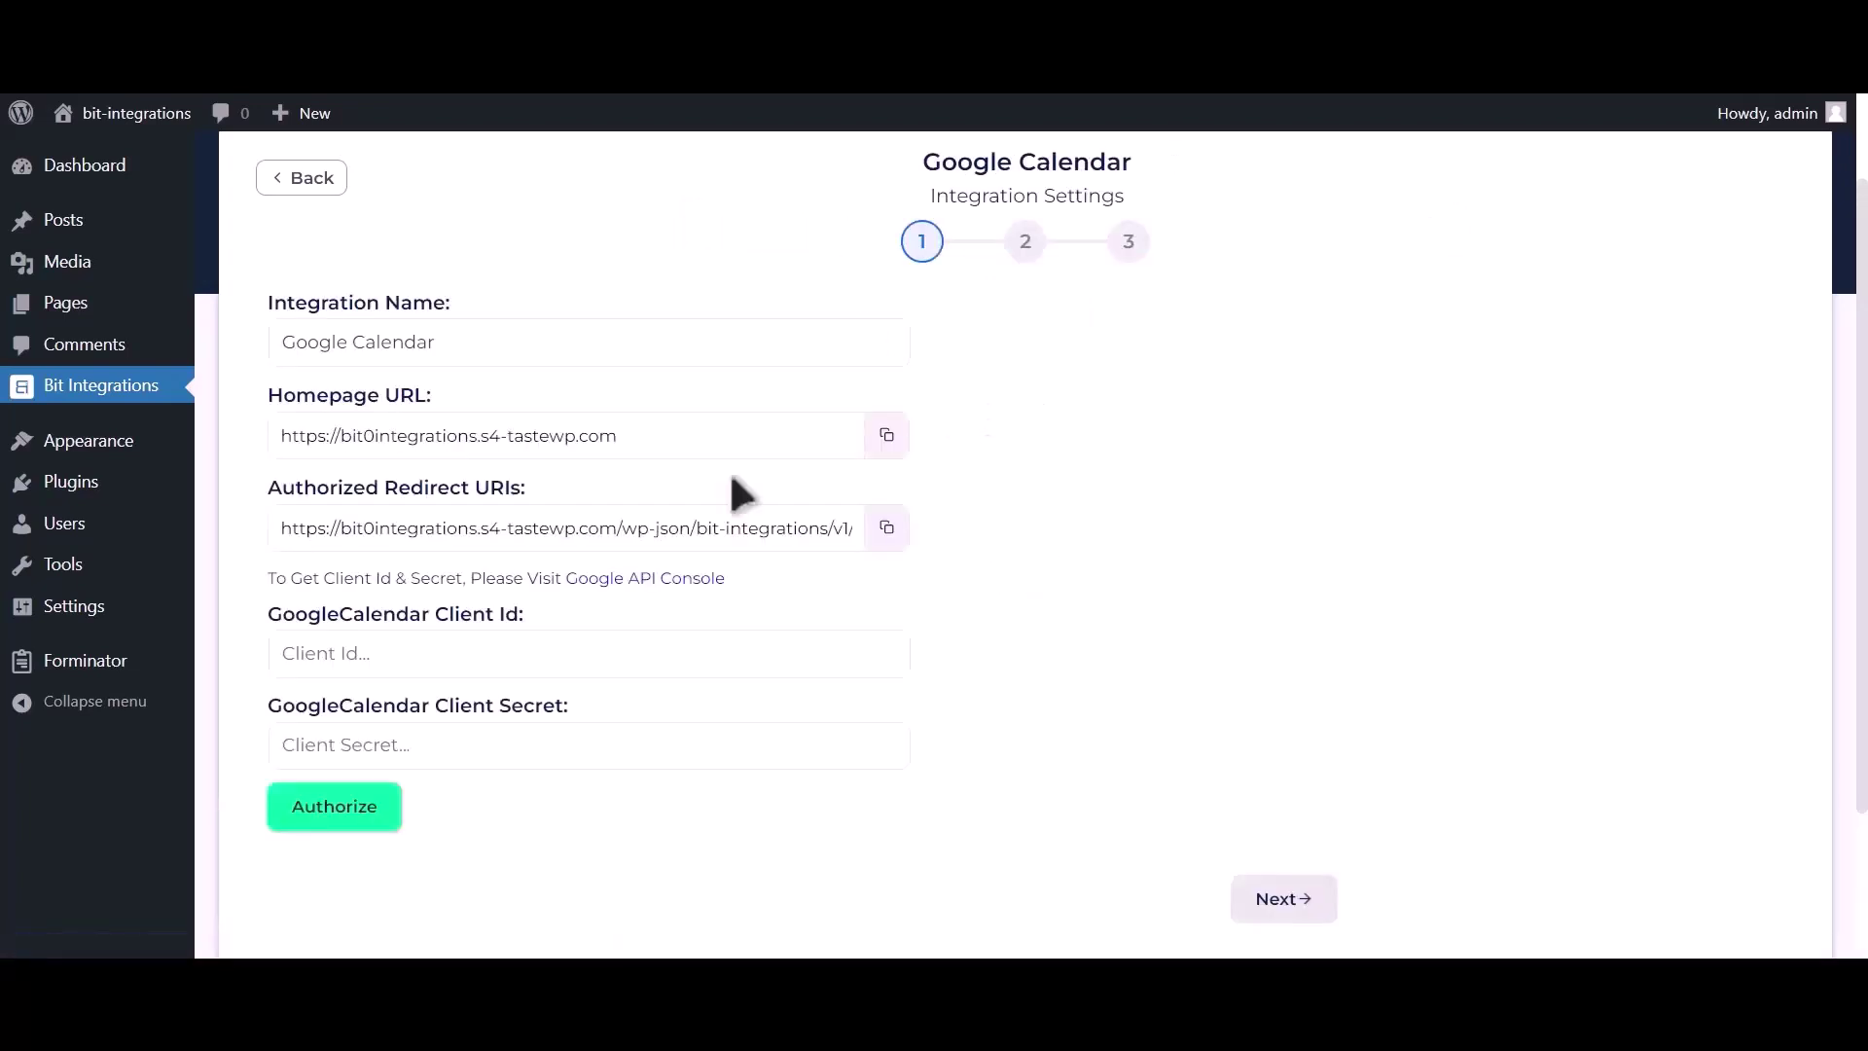
left_click_drag(269, 576, 633, 583)
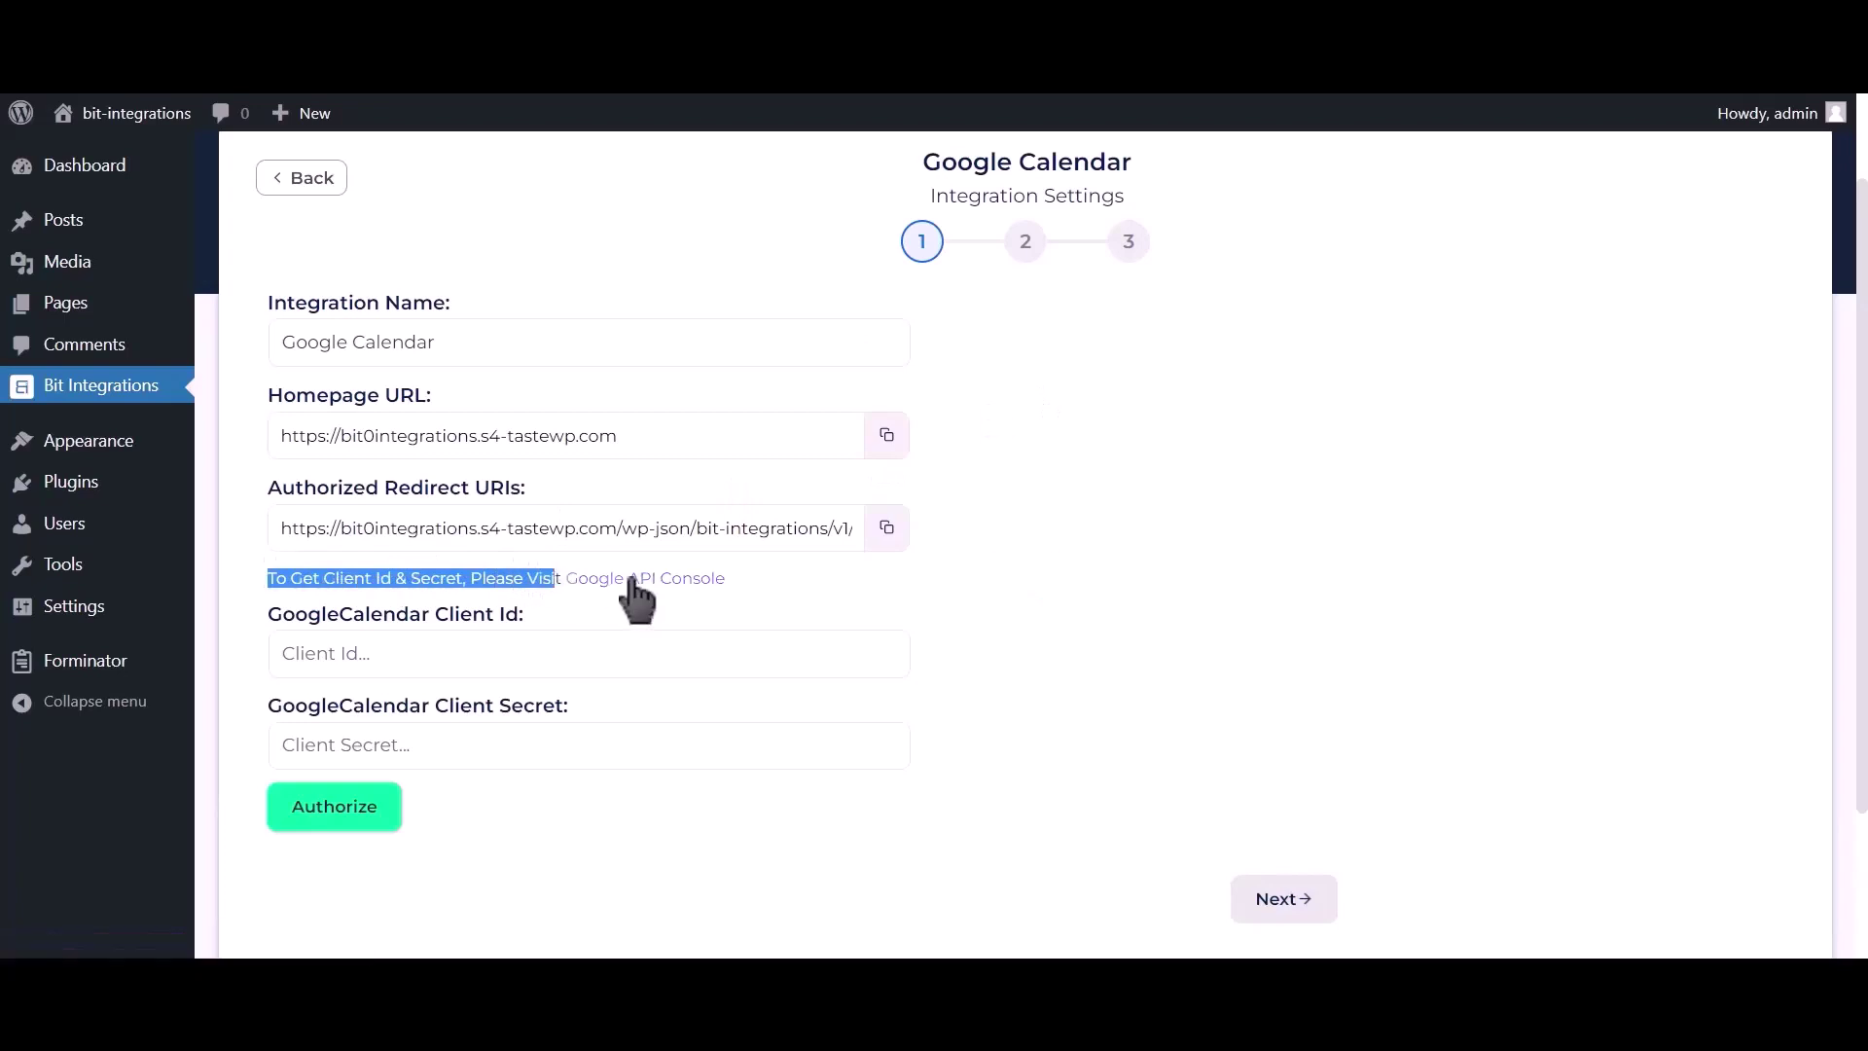
left_click(632, 584)
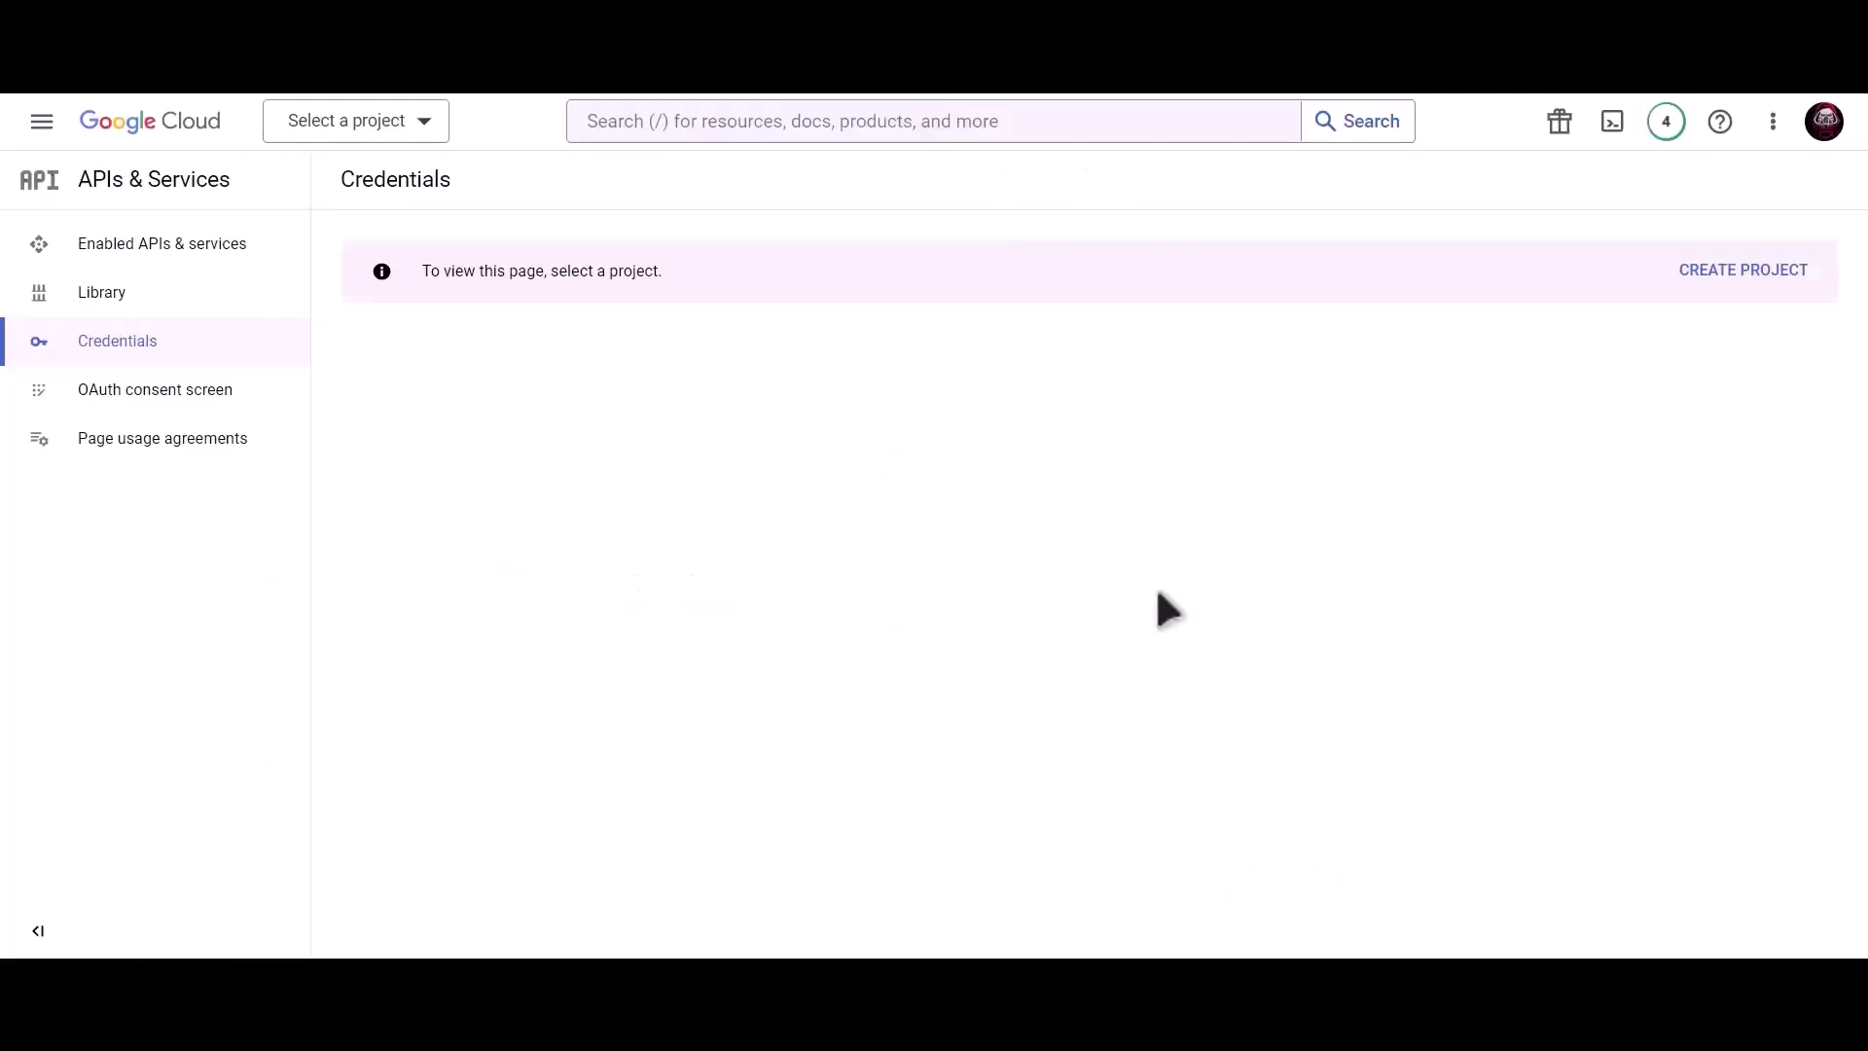
Create a new Google Cloud project named 'Bit Integrations'.
left_click(1726, 277)
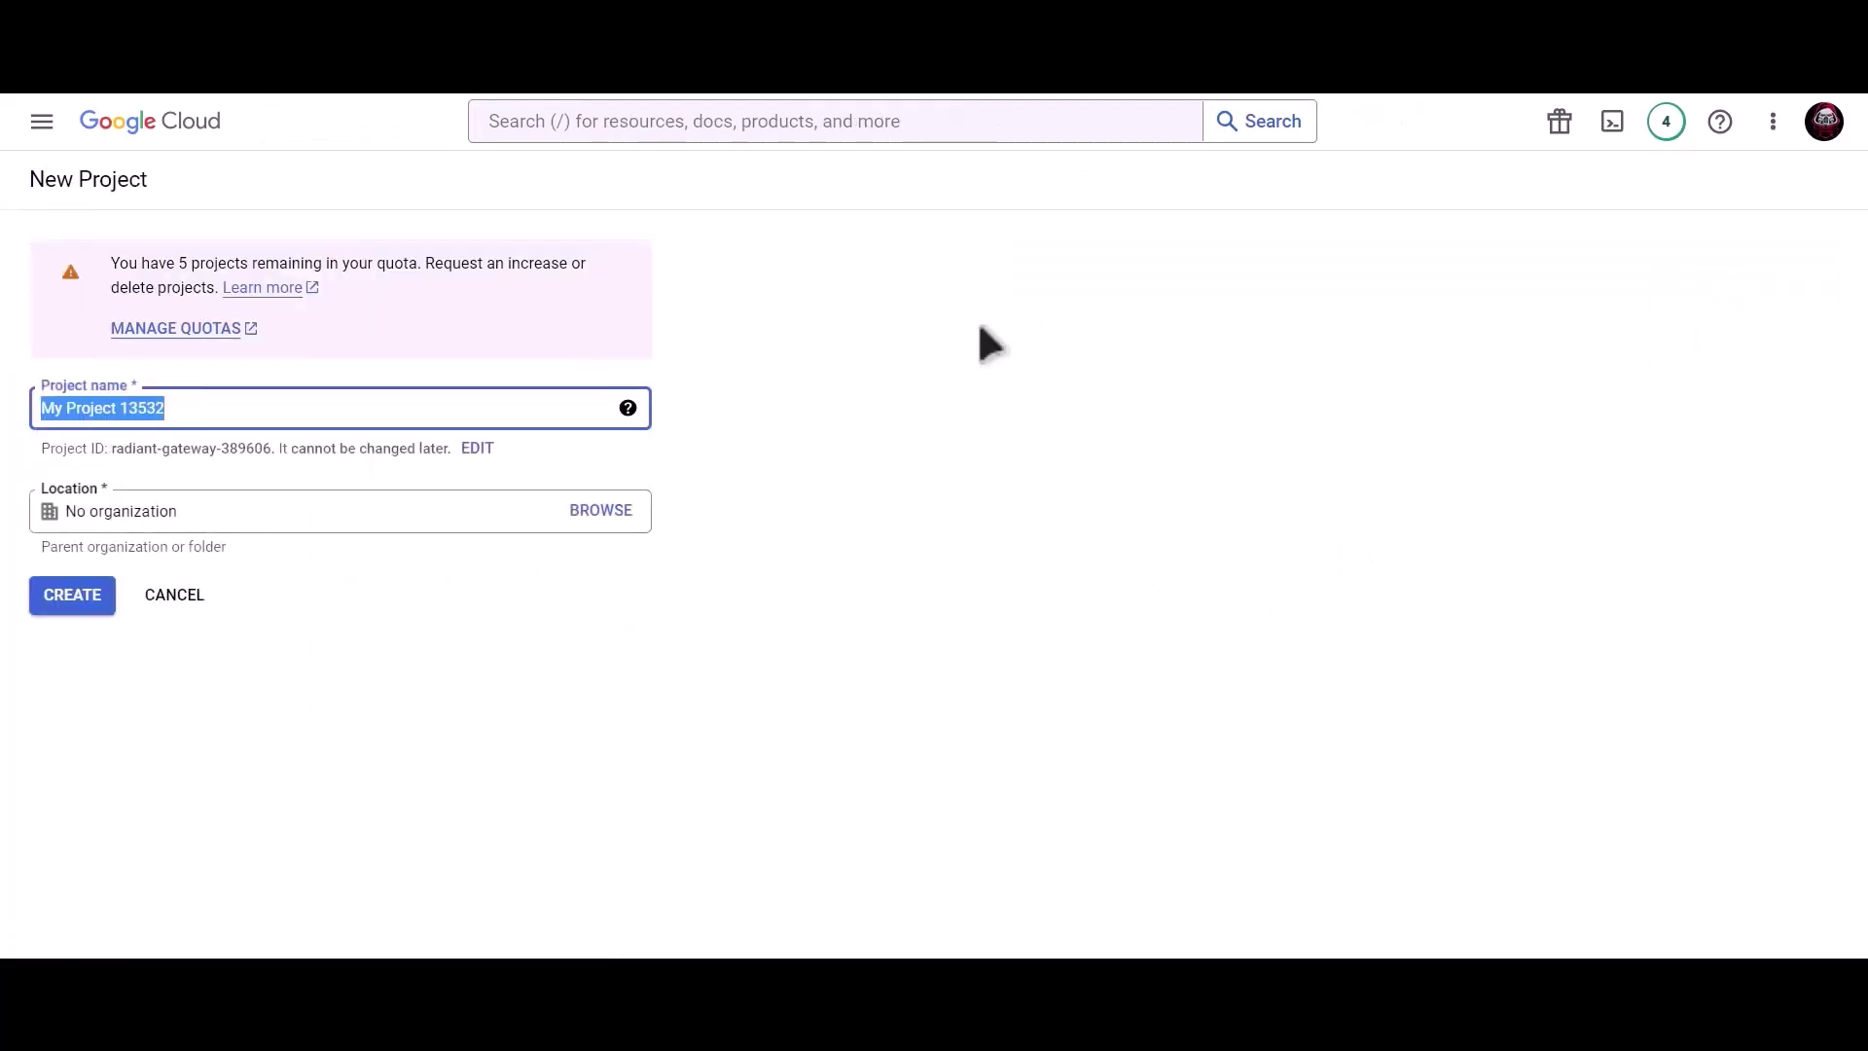
type("Bit Inte")
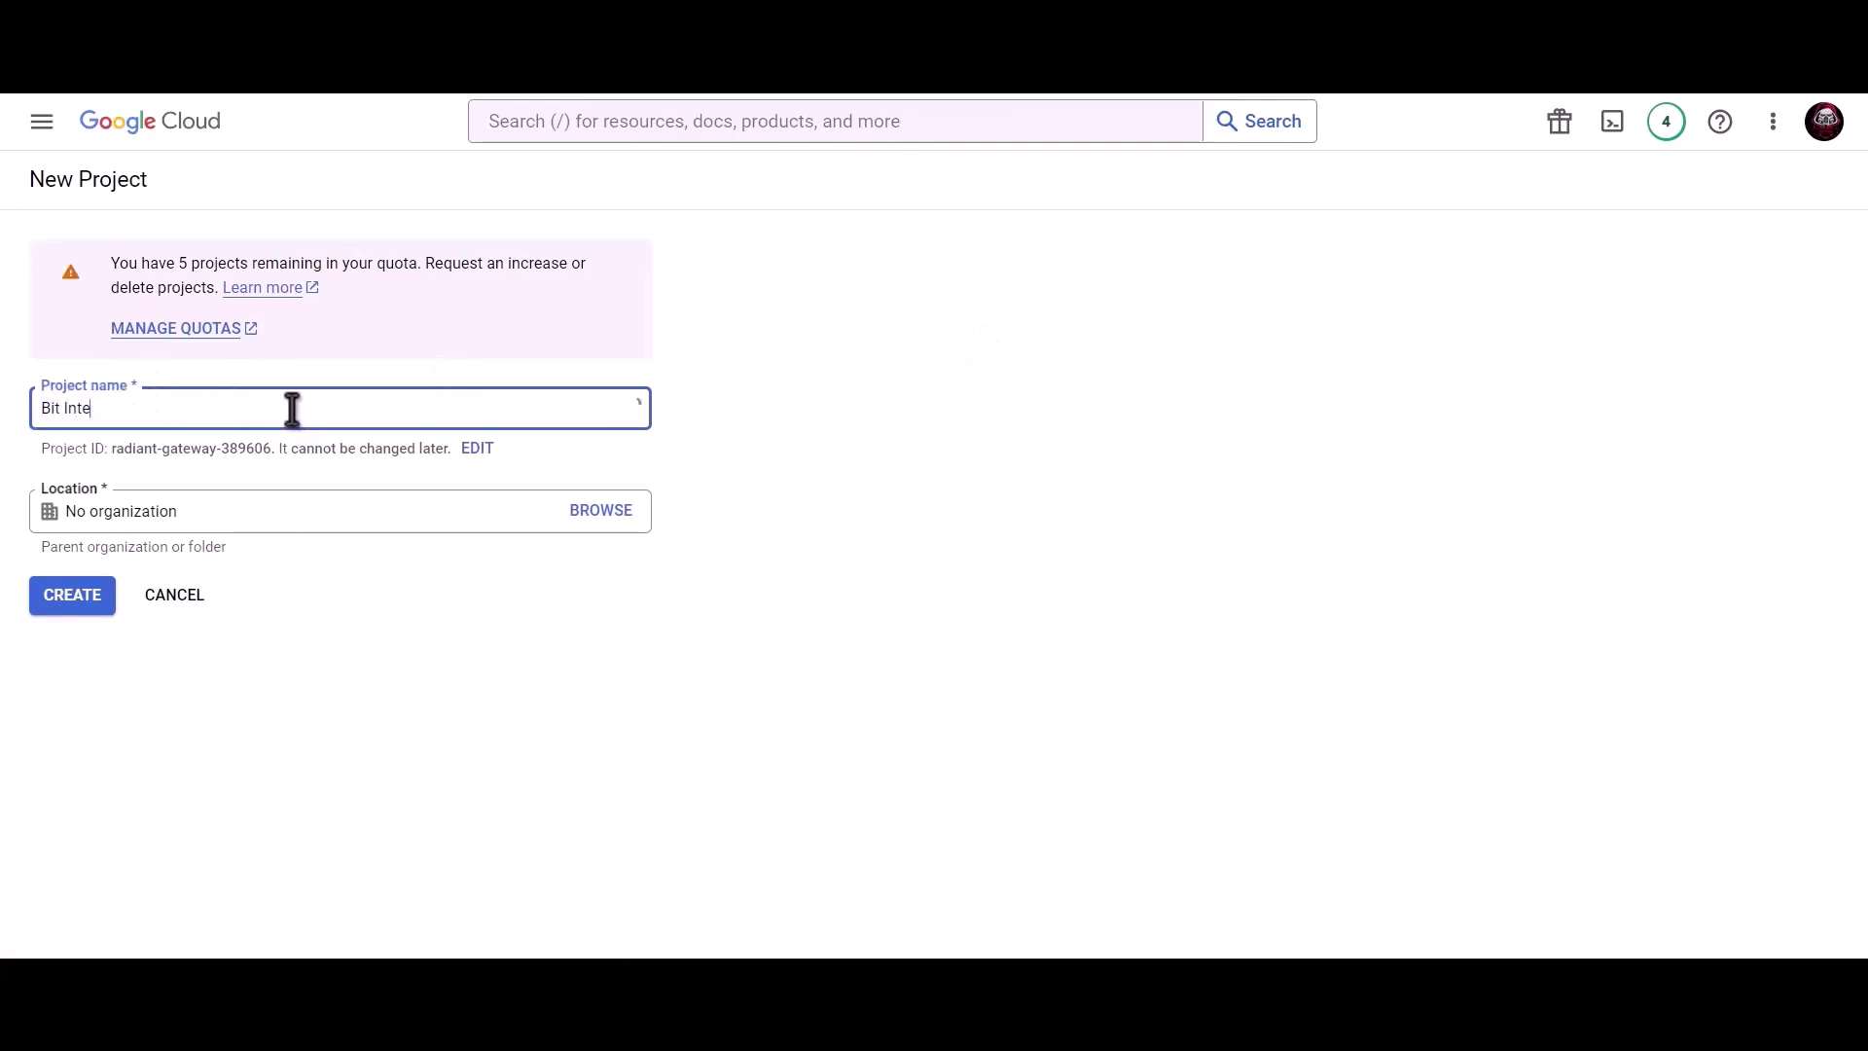
type("grations")
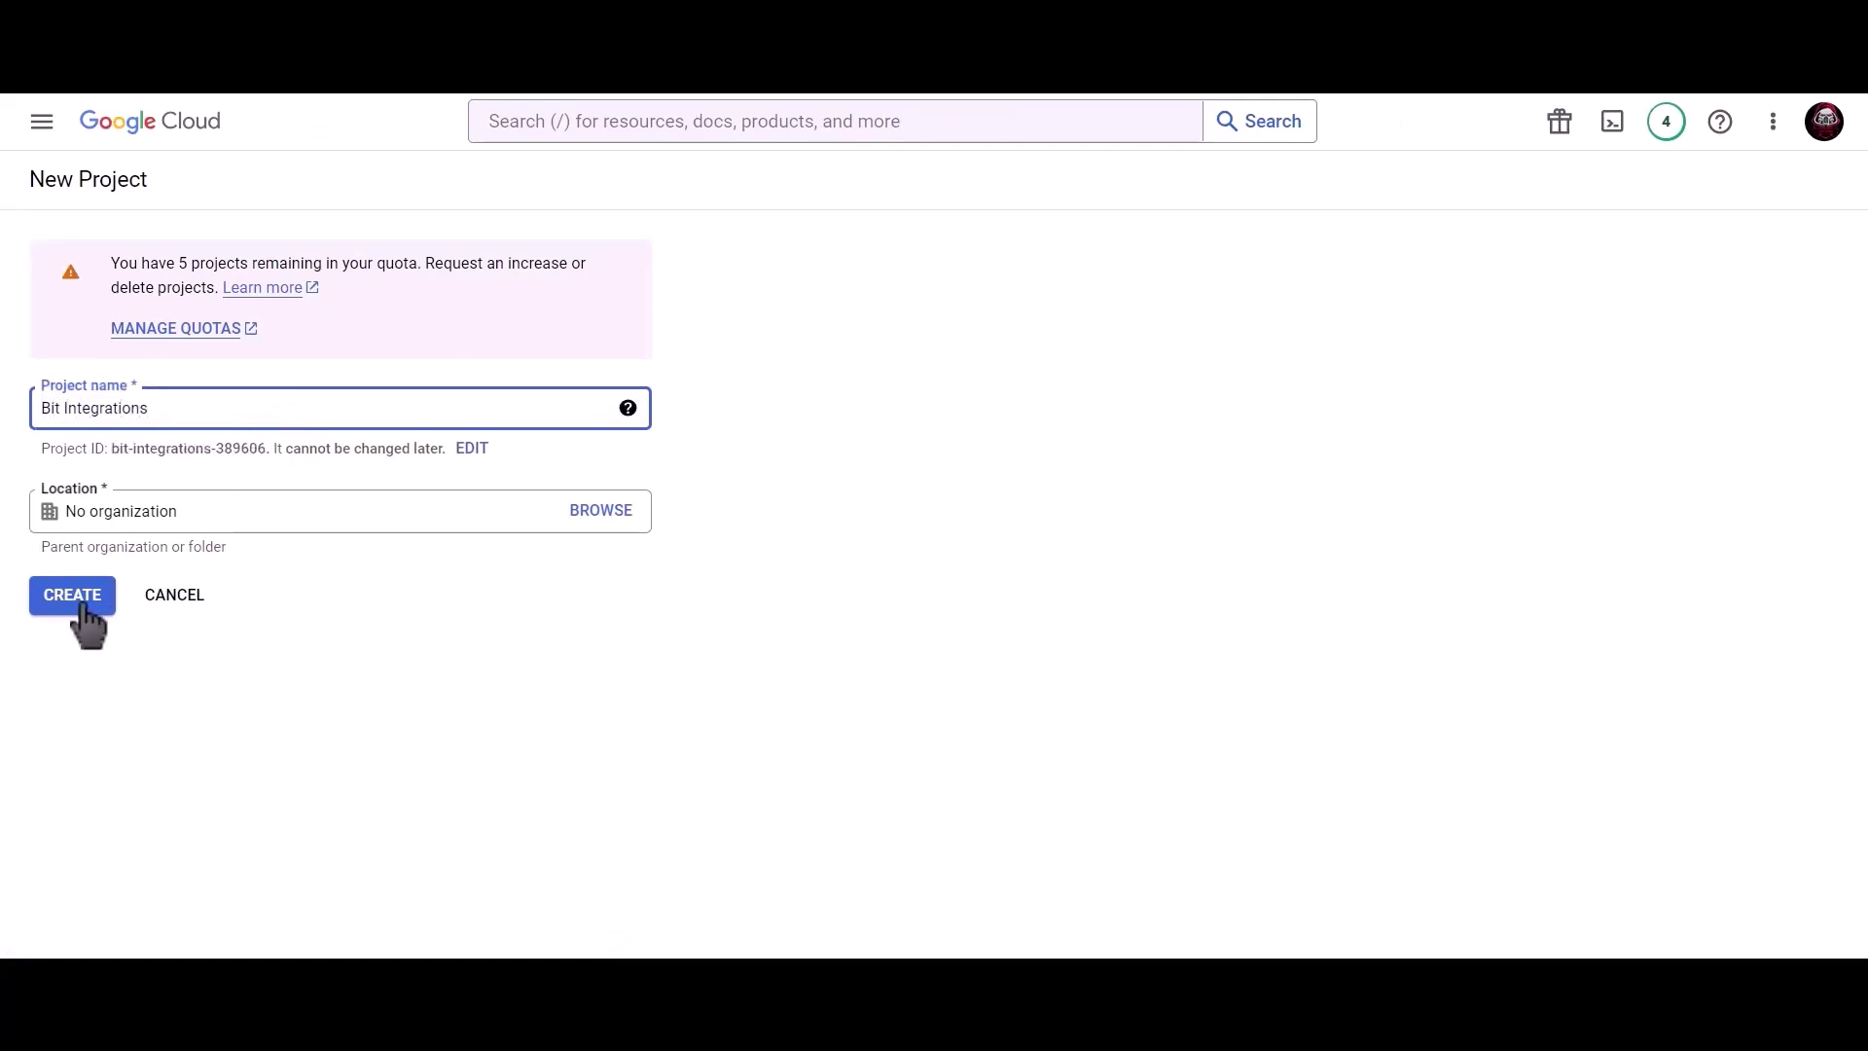
left_click(83, 604)
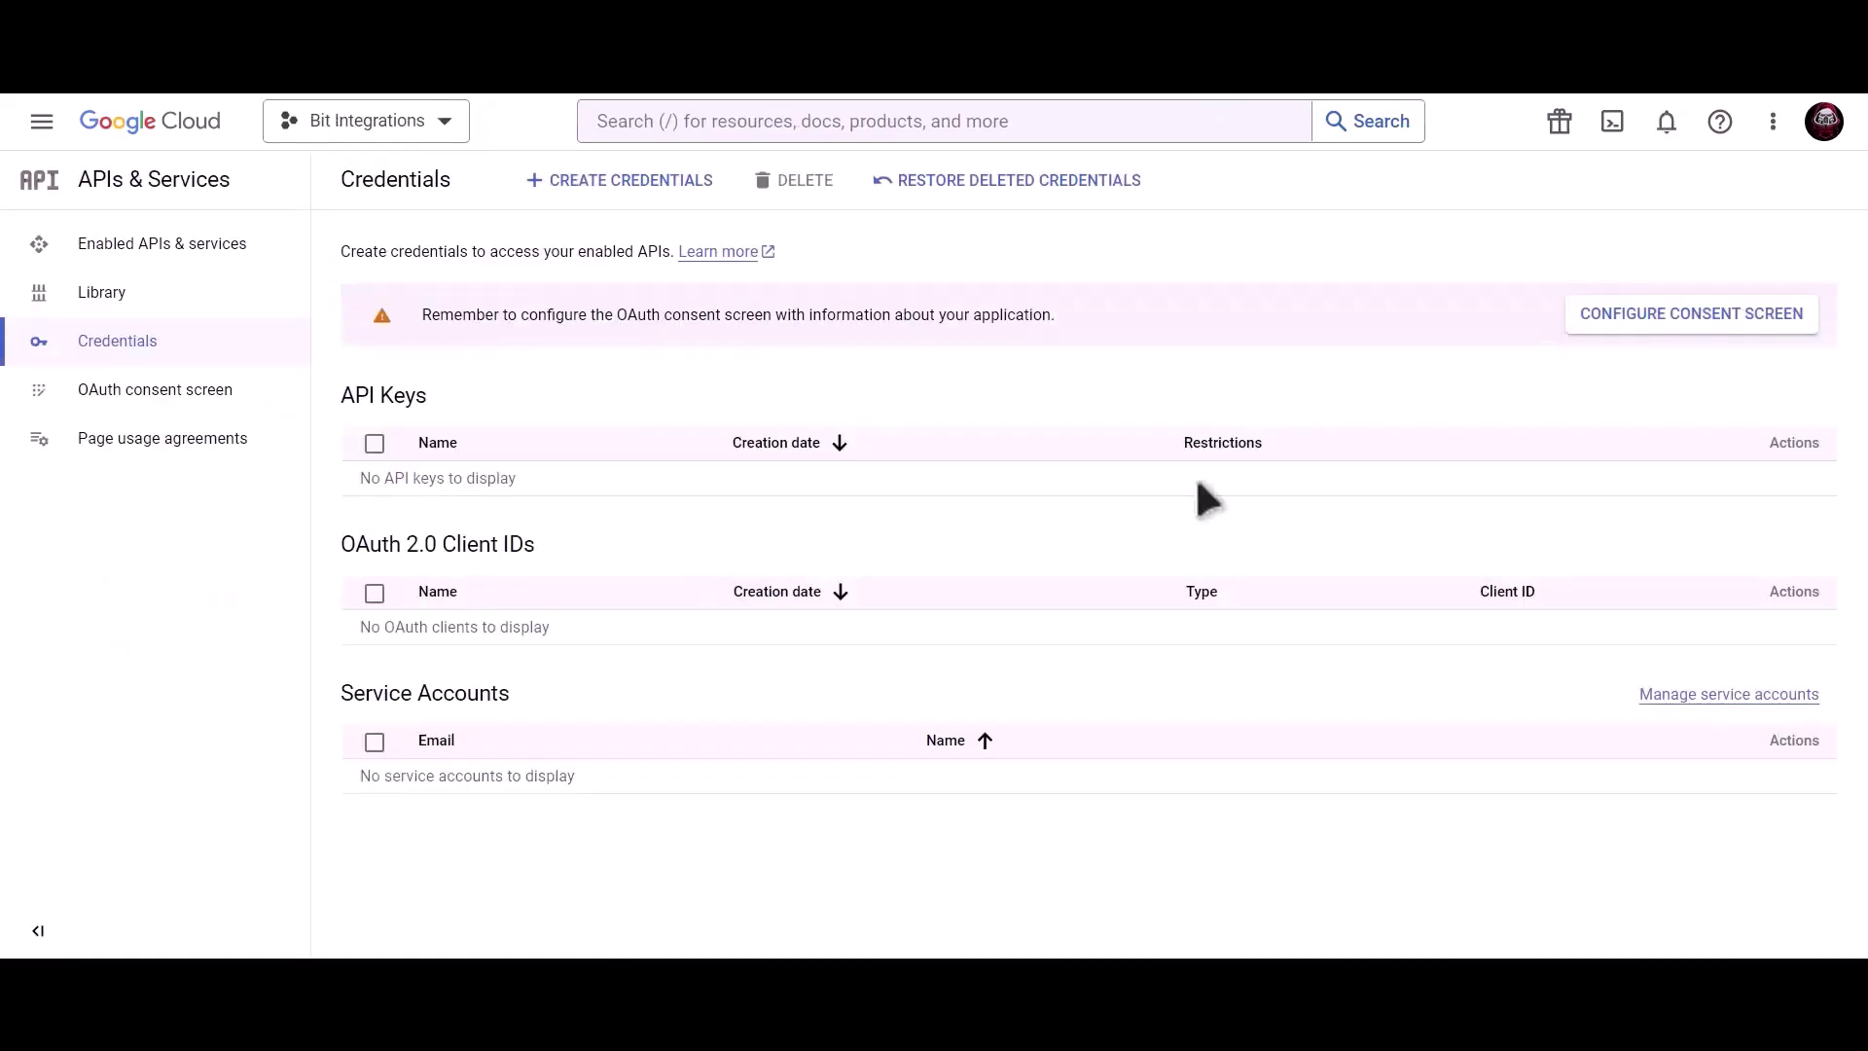
left_click(1619, 316)
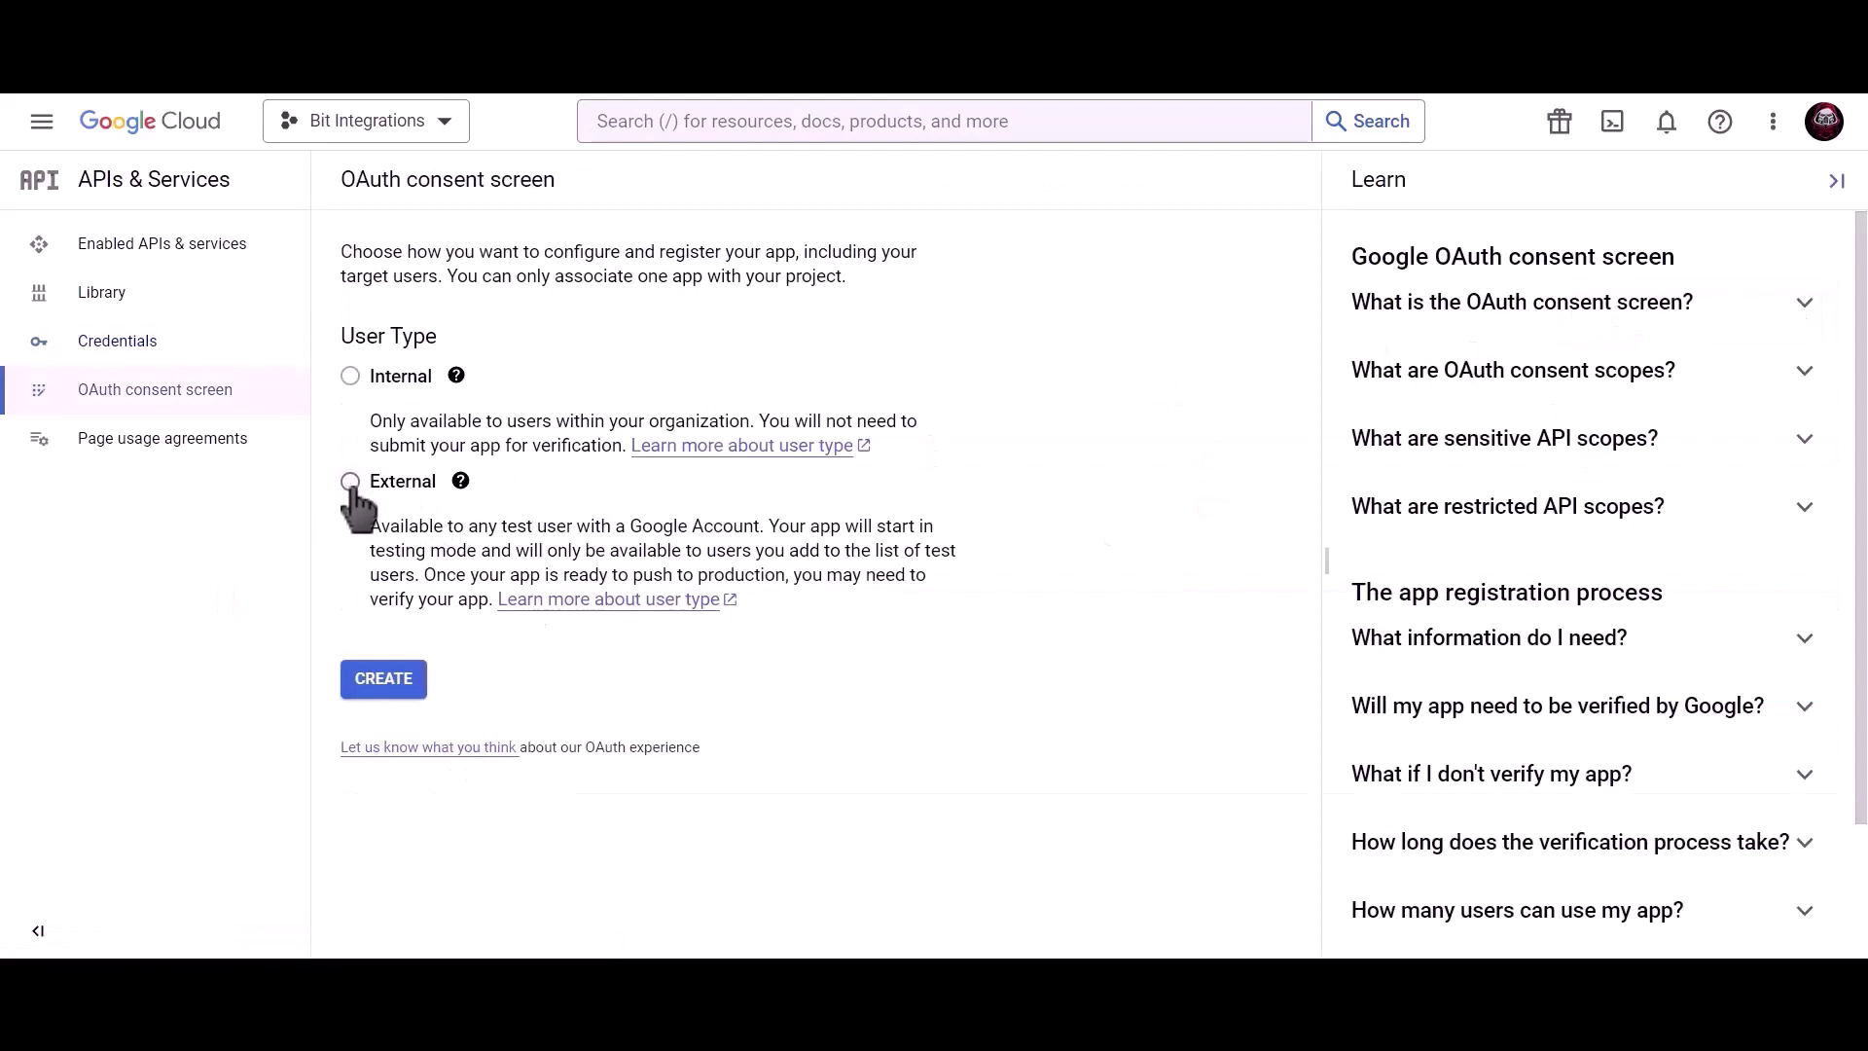
Create an External consent screen named 'Bit Integrations' with support and developer contact emails.
left_click(351, 483)
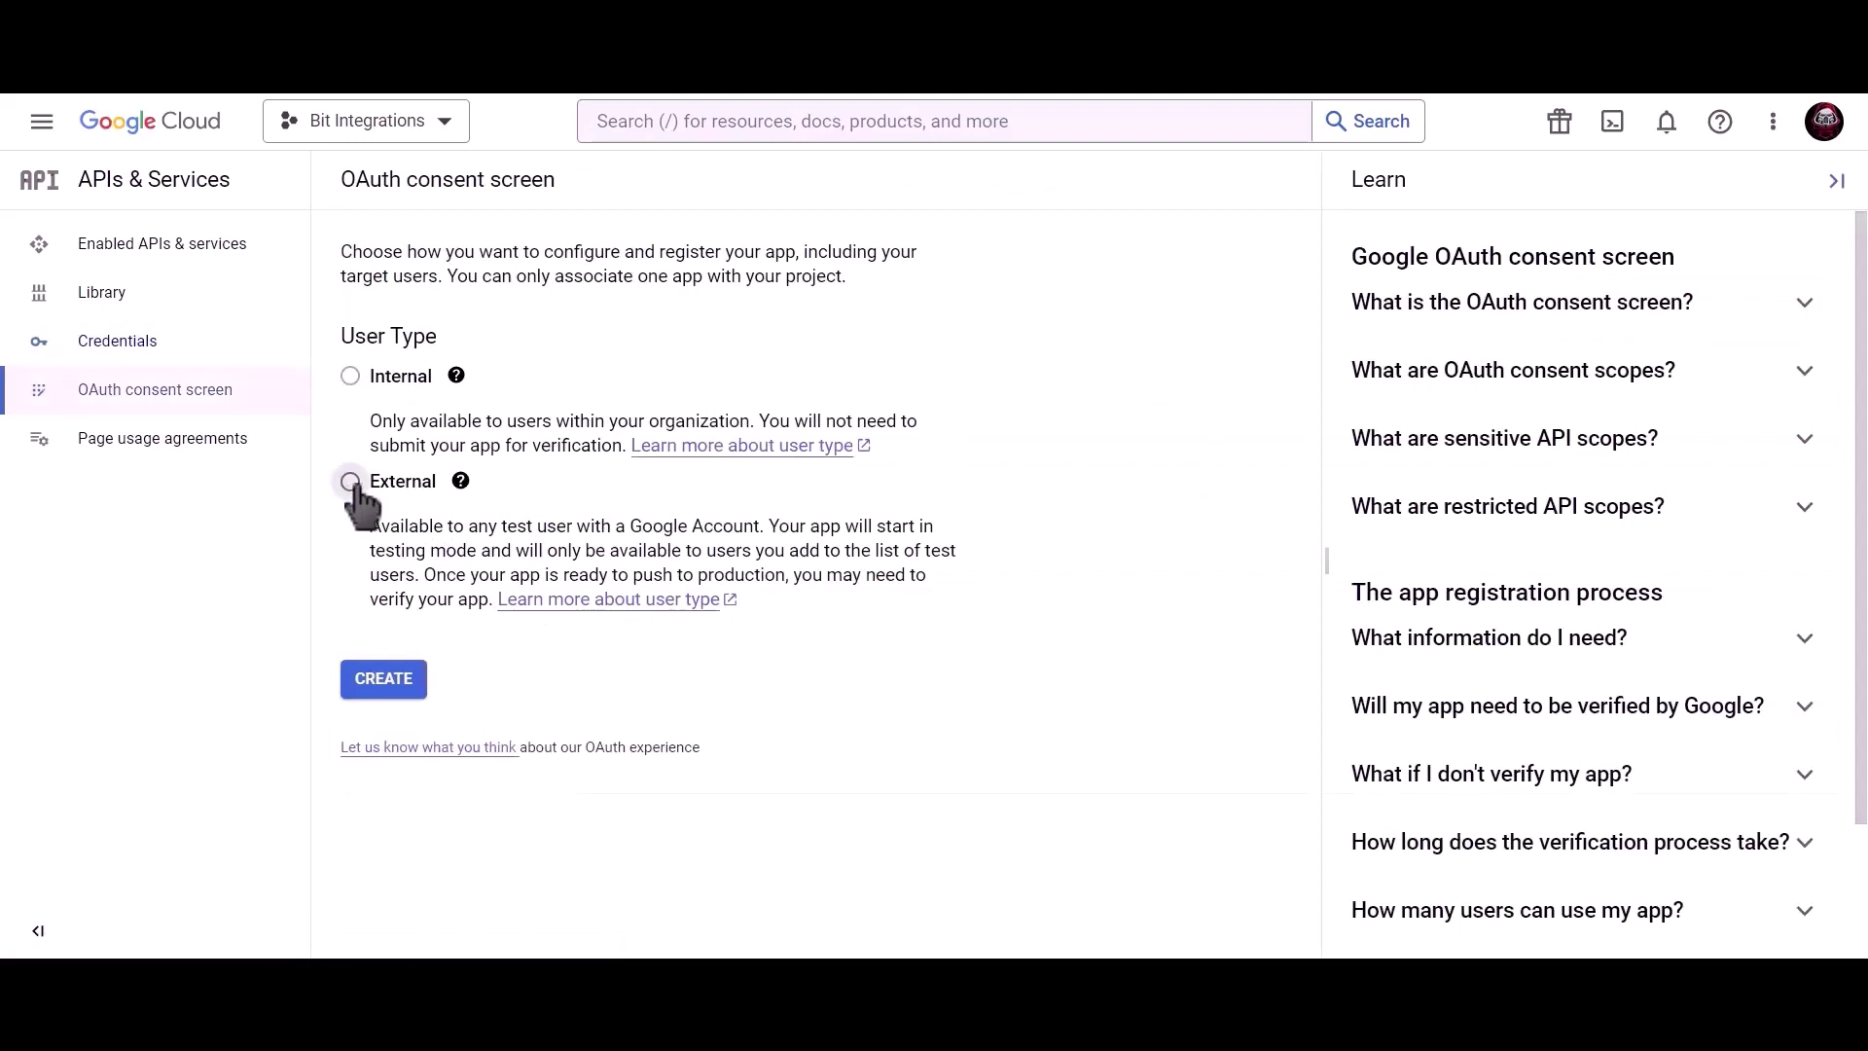
left_click(393, 692)
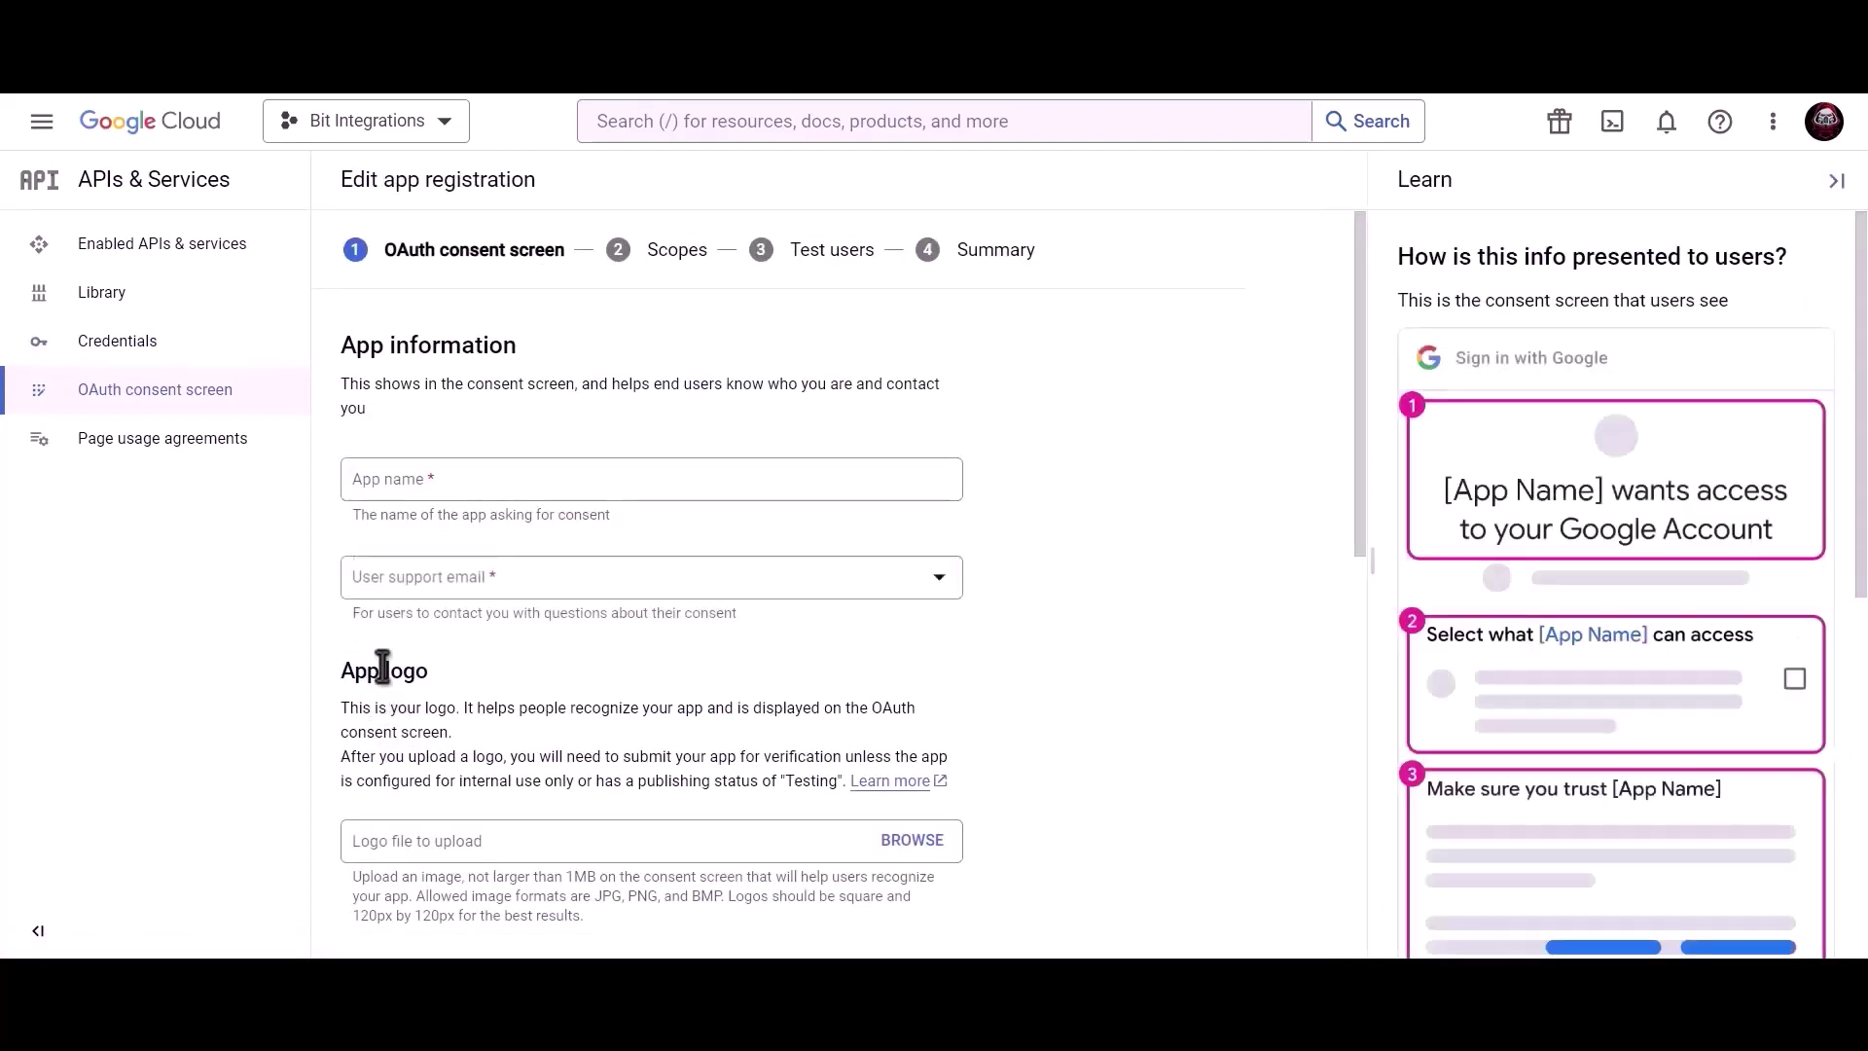
left_click(509, 484)
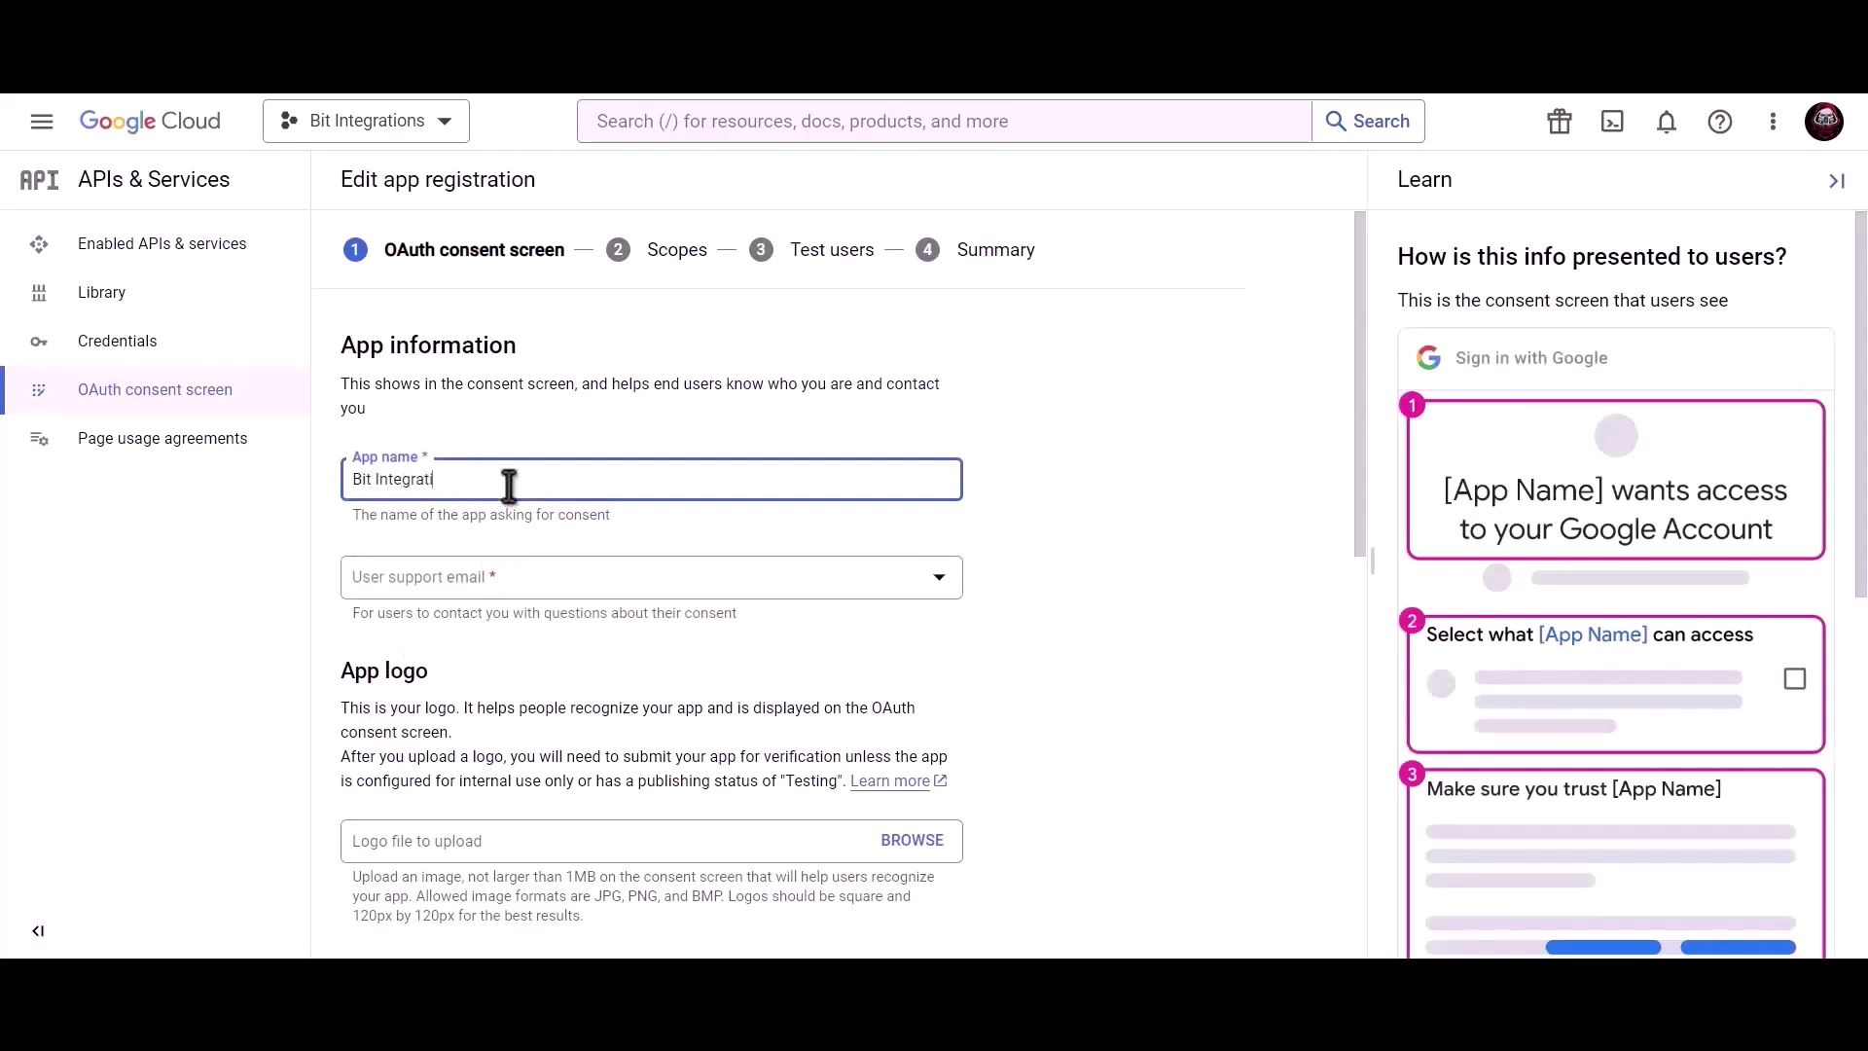
left_click(505, 583)
left_click(507, 595)
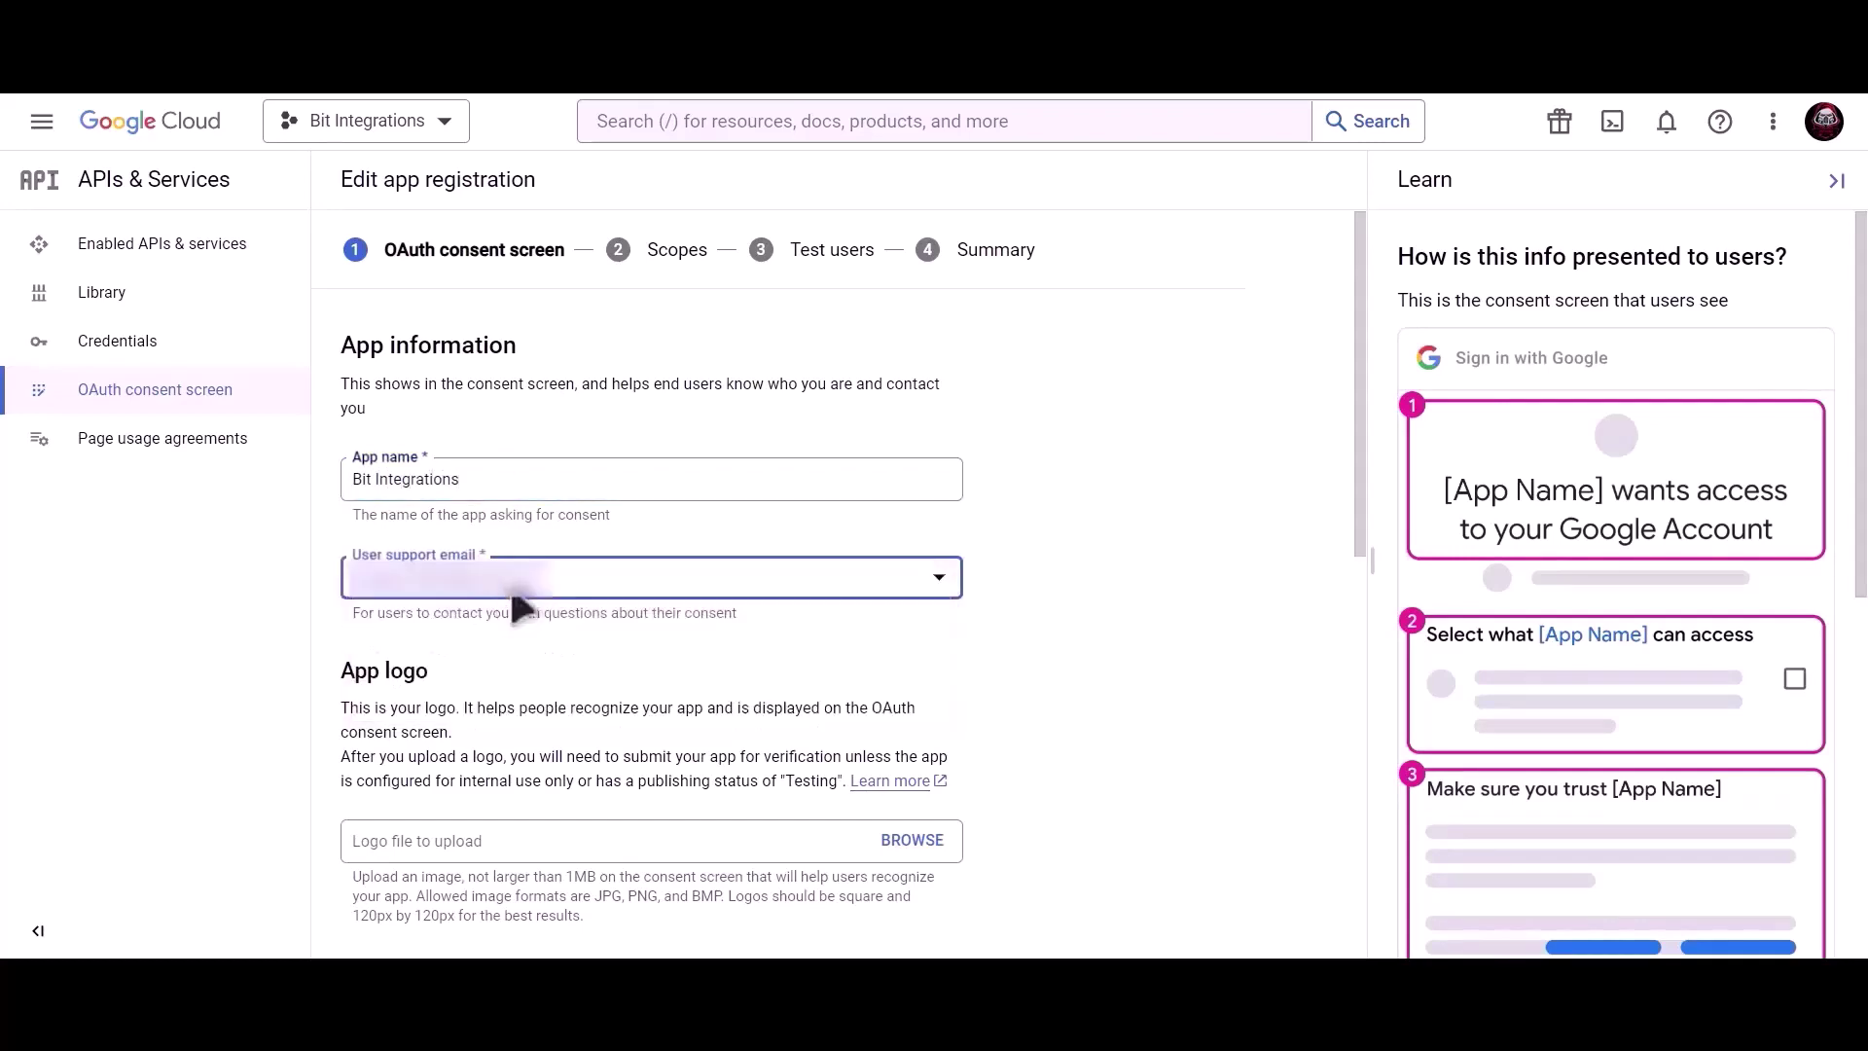
scroll(654, 621, "down", 10)
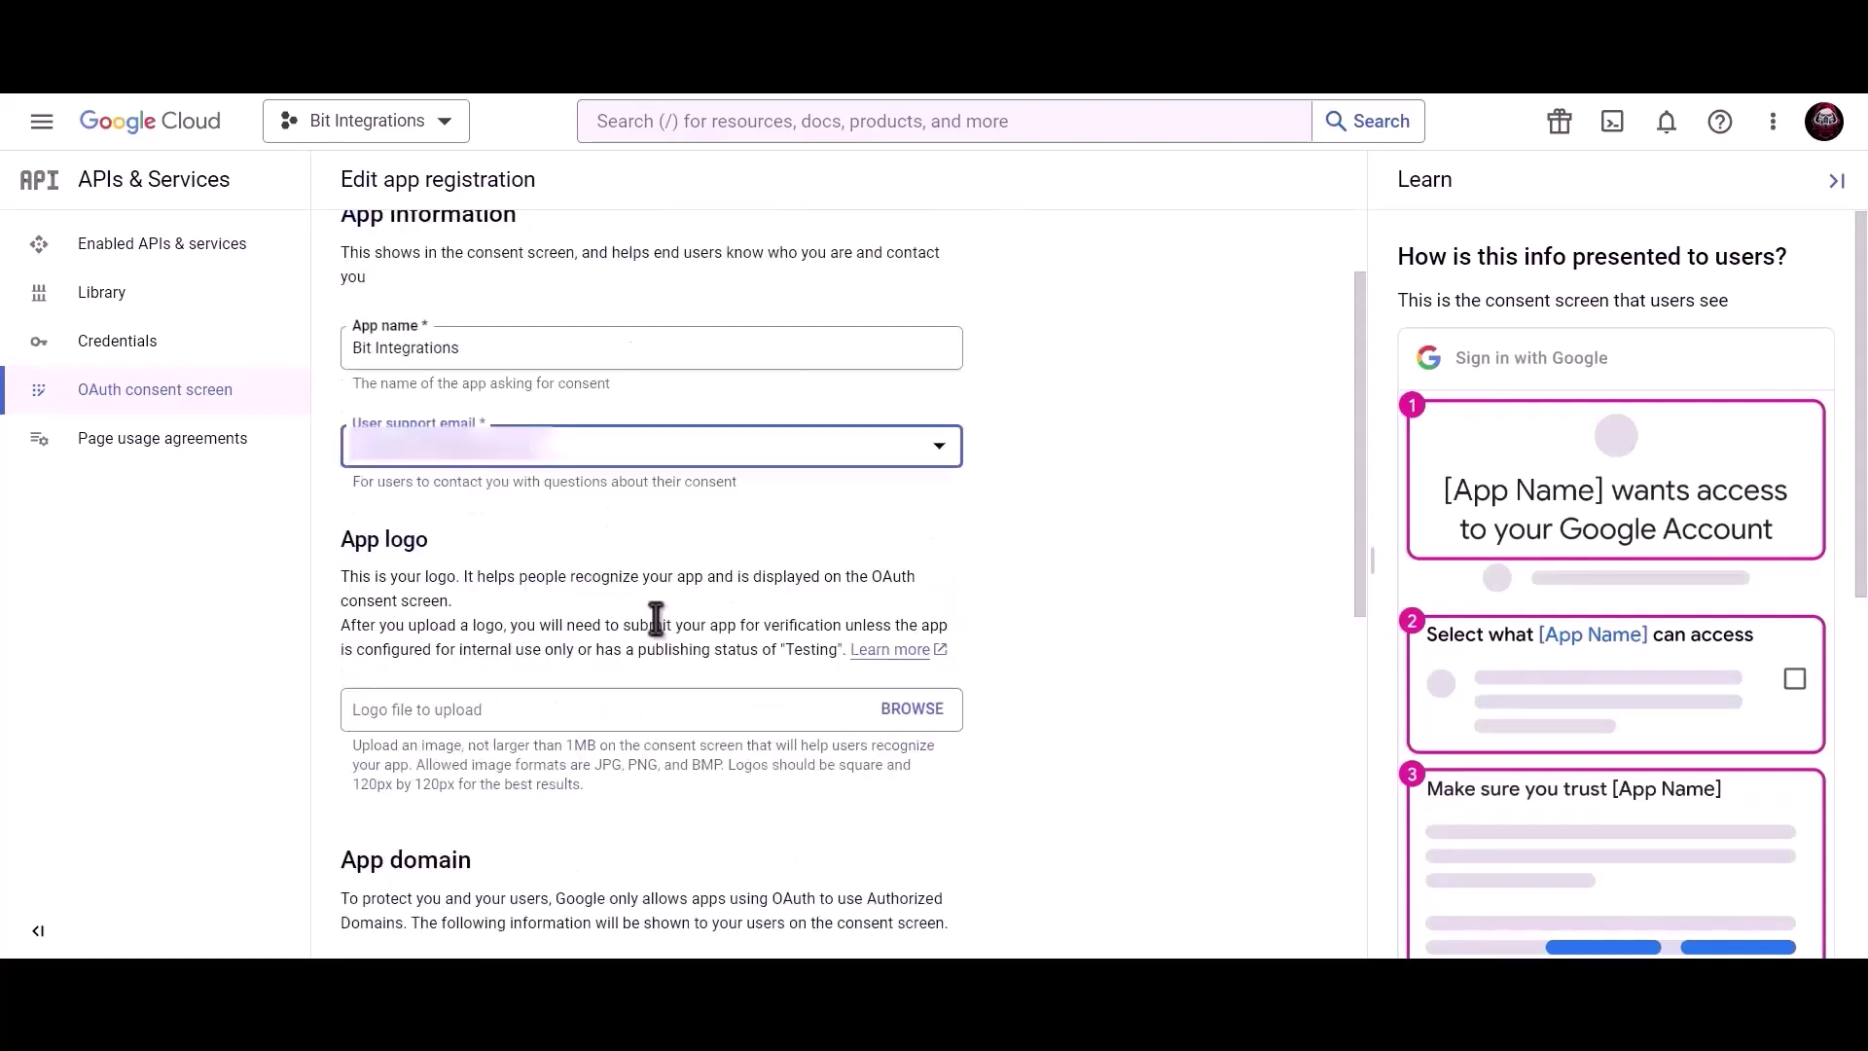
left_click(538, 811)
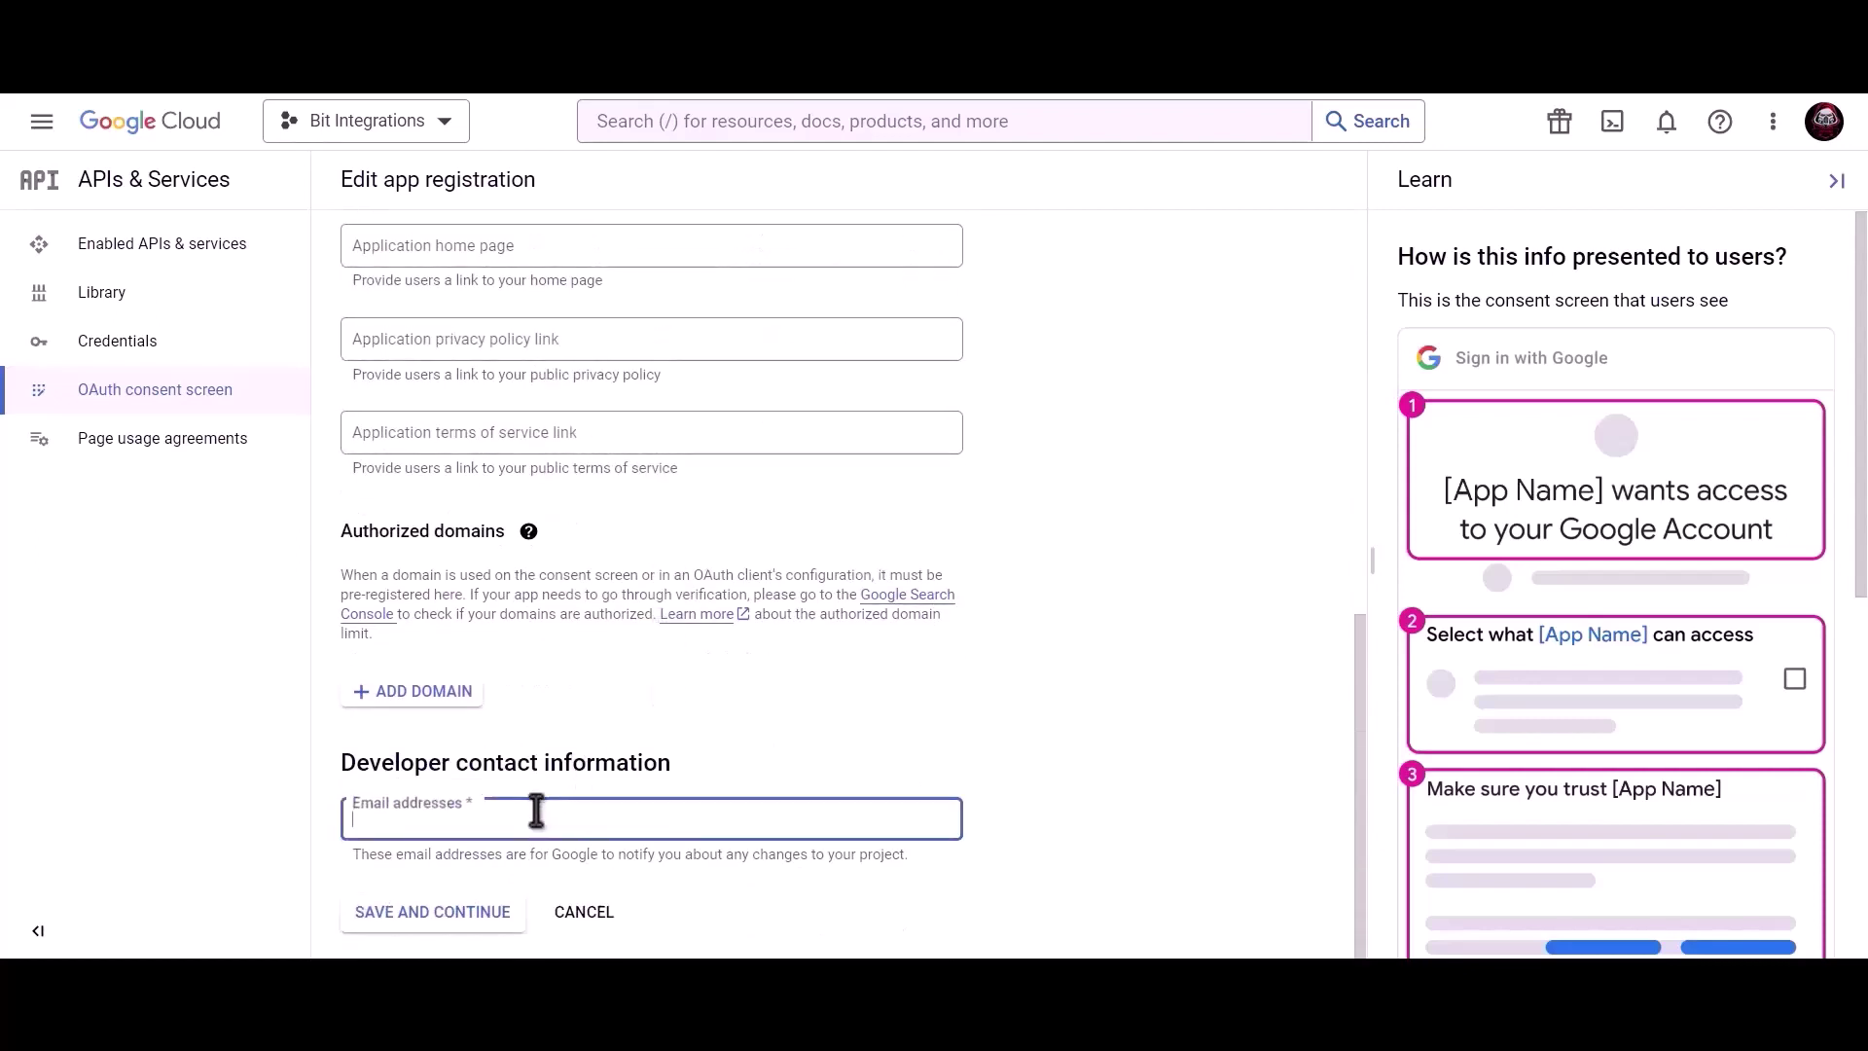
key("ctrl+v")
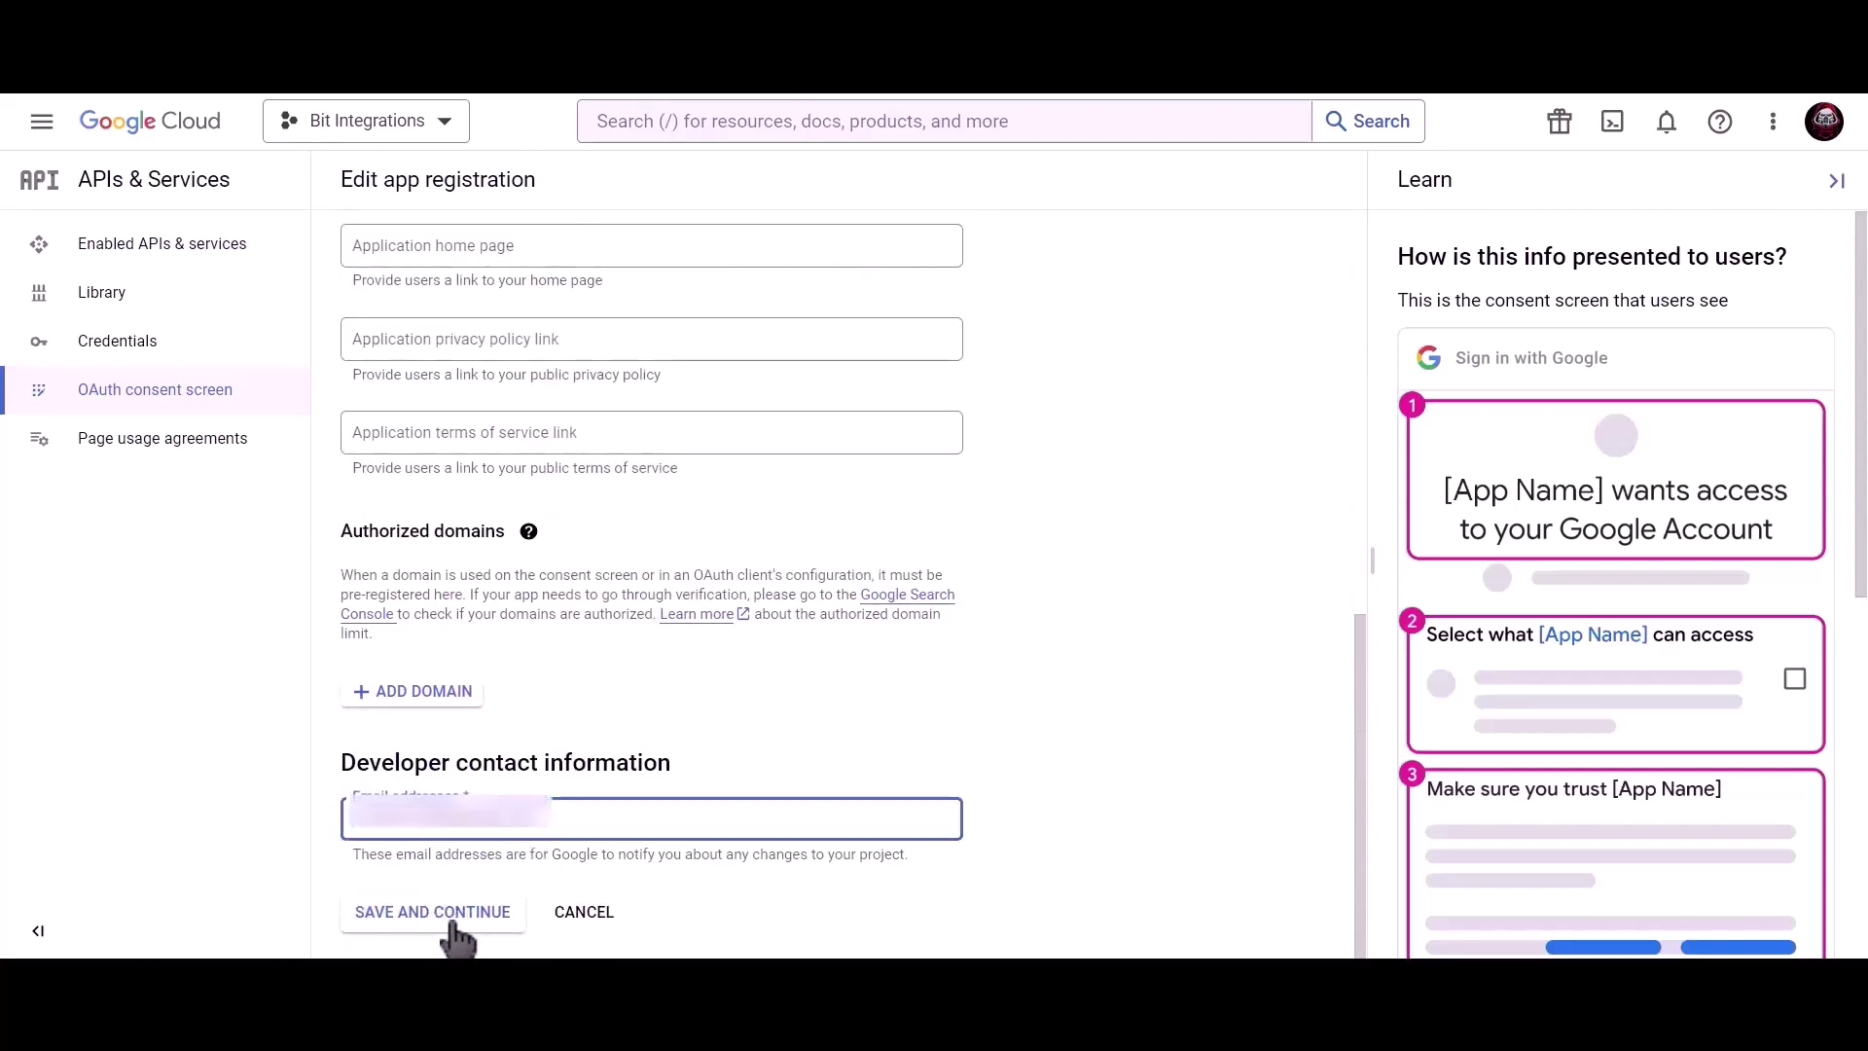
left_click(453, 925)
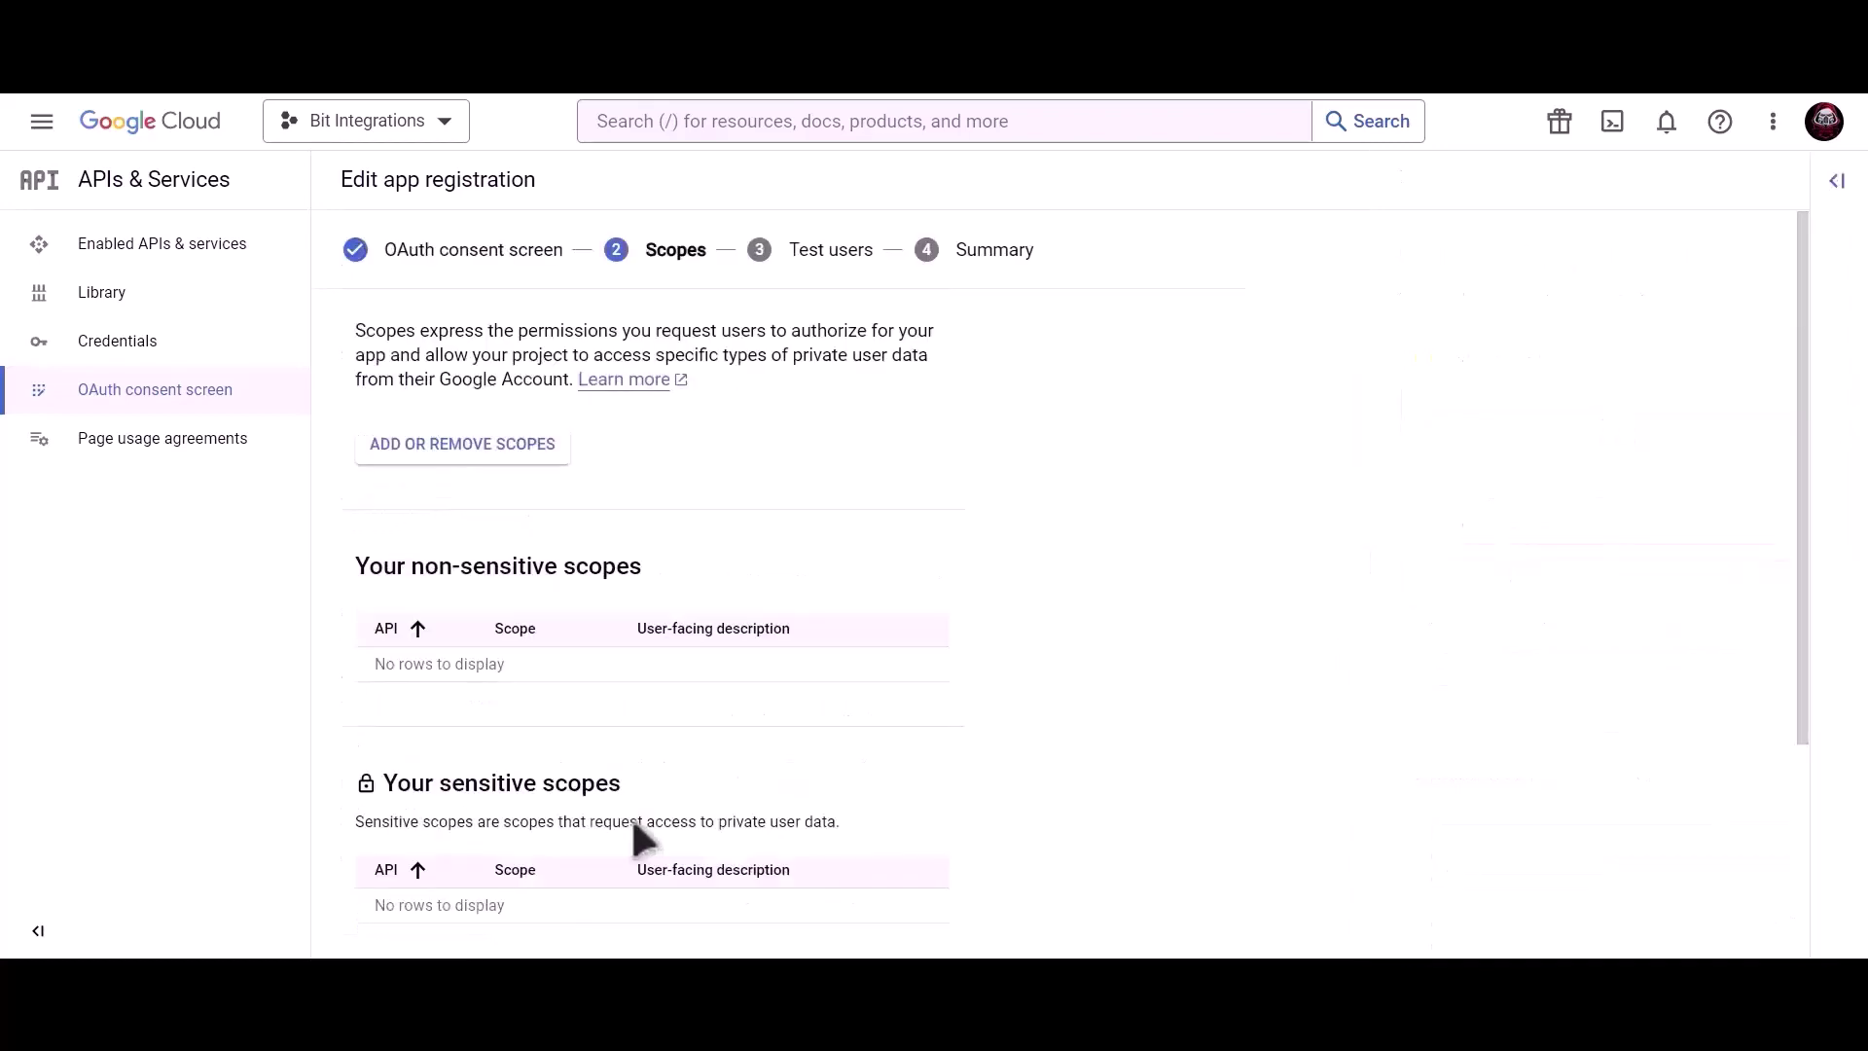
Skip scopes and test users, return to the dashboard, and publish the app to production.
scroll(635, 827, "down", 3)
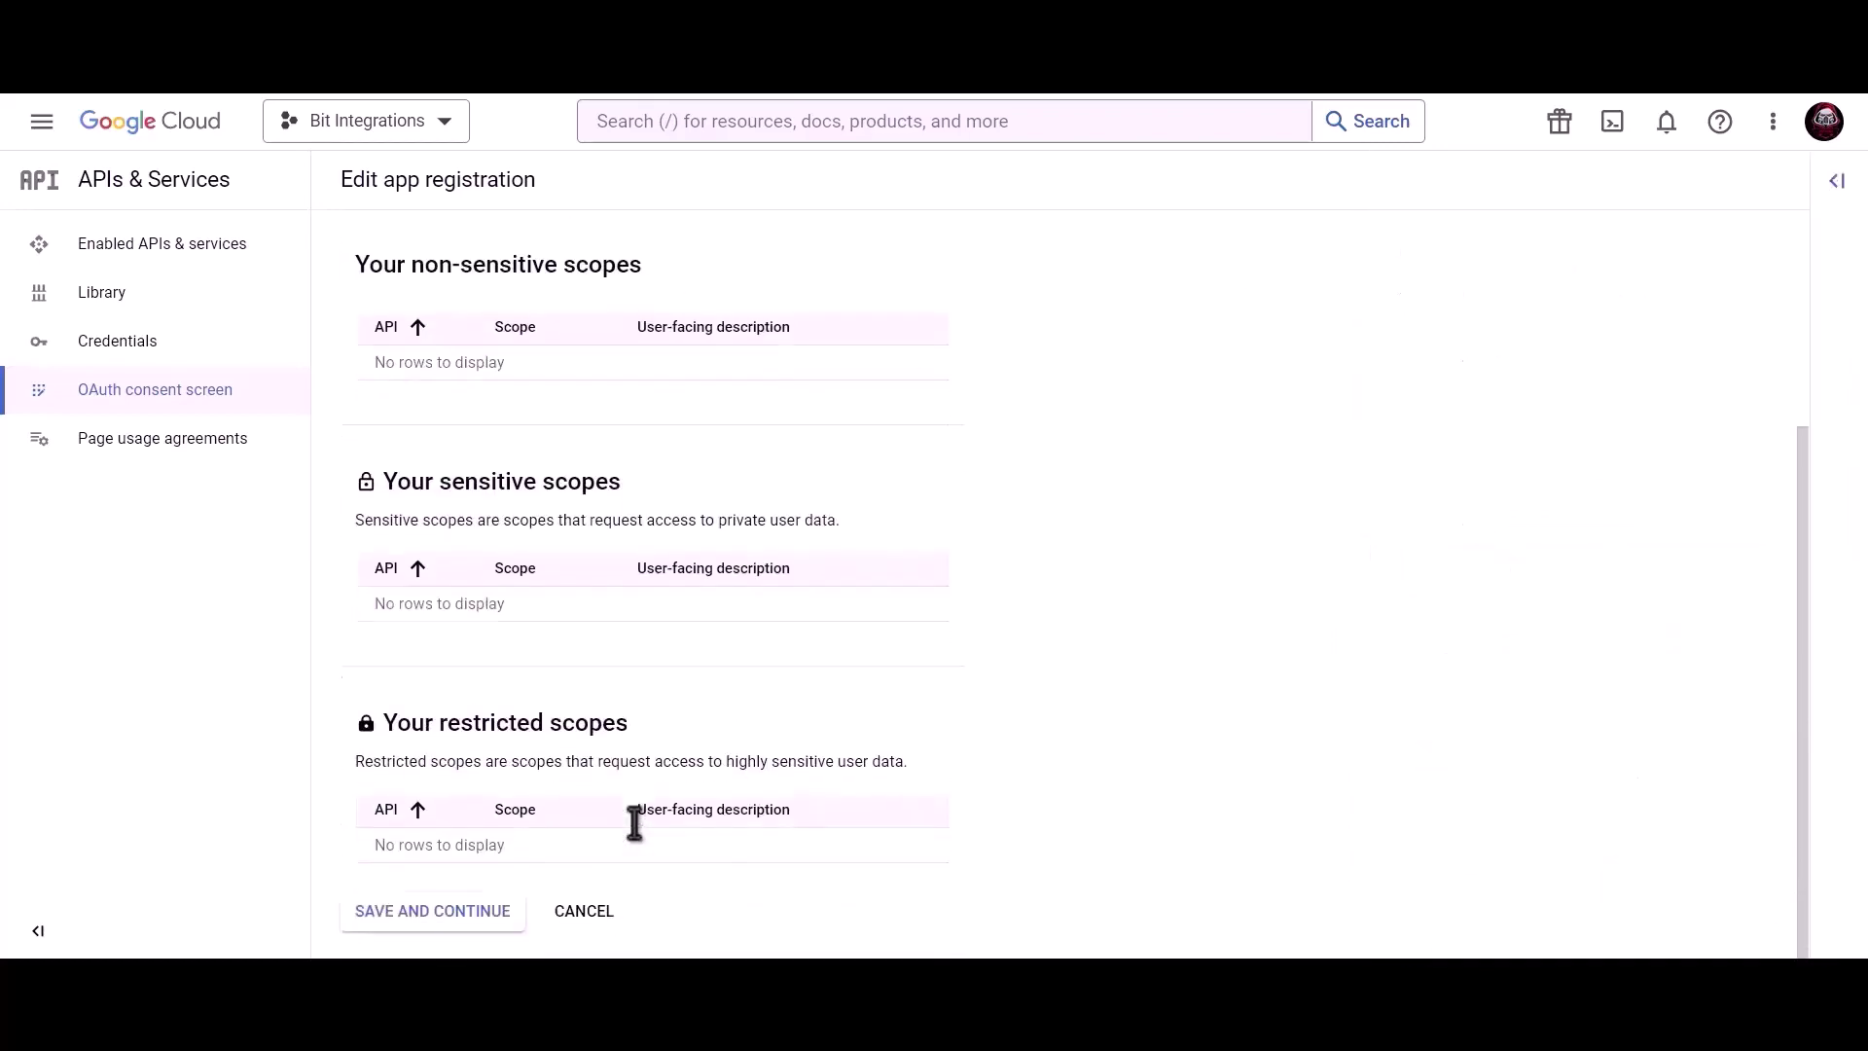
left_click(431, 915)
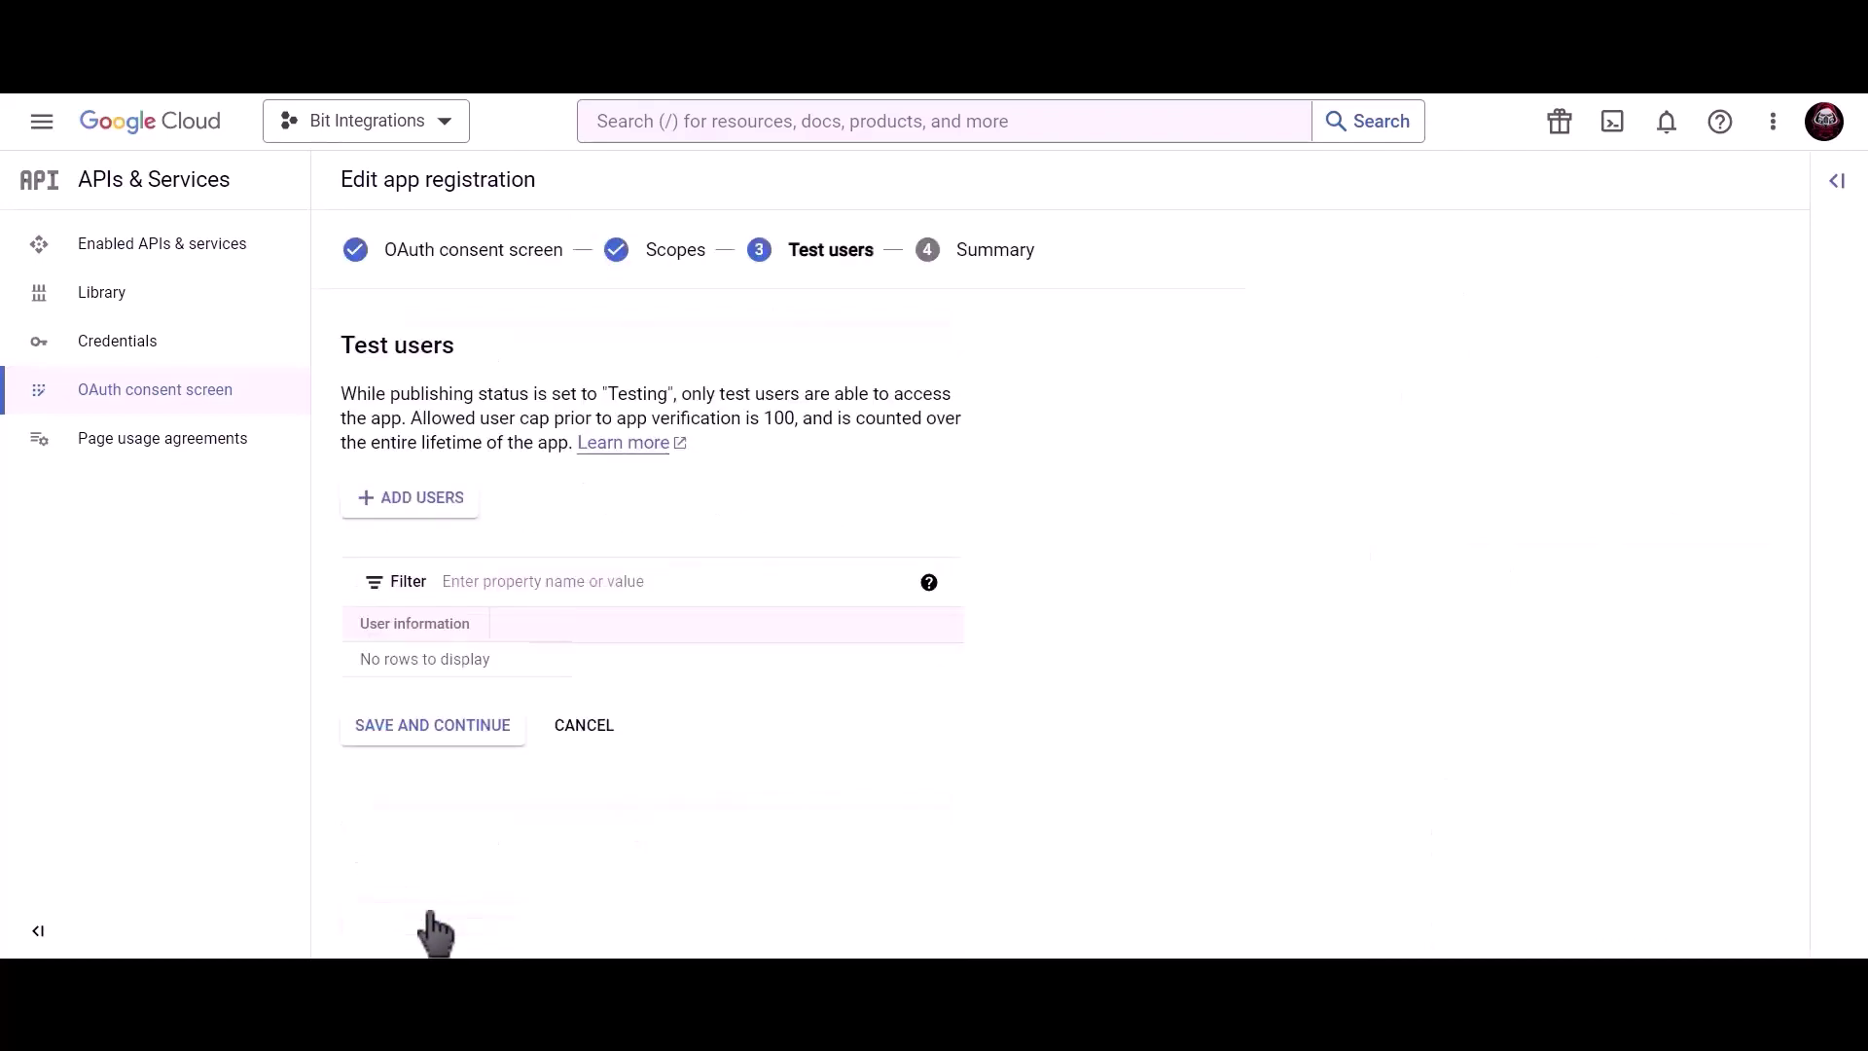
left_click(480, 740)
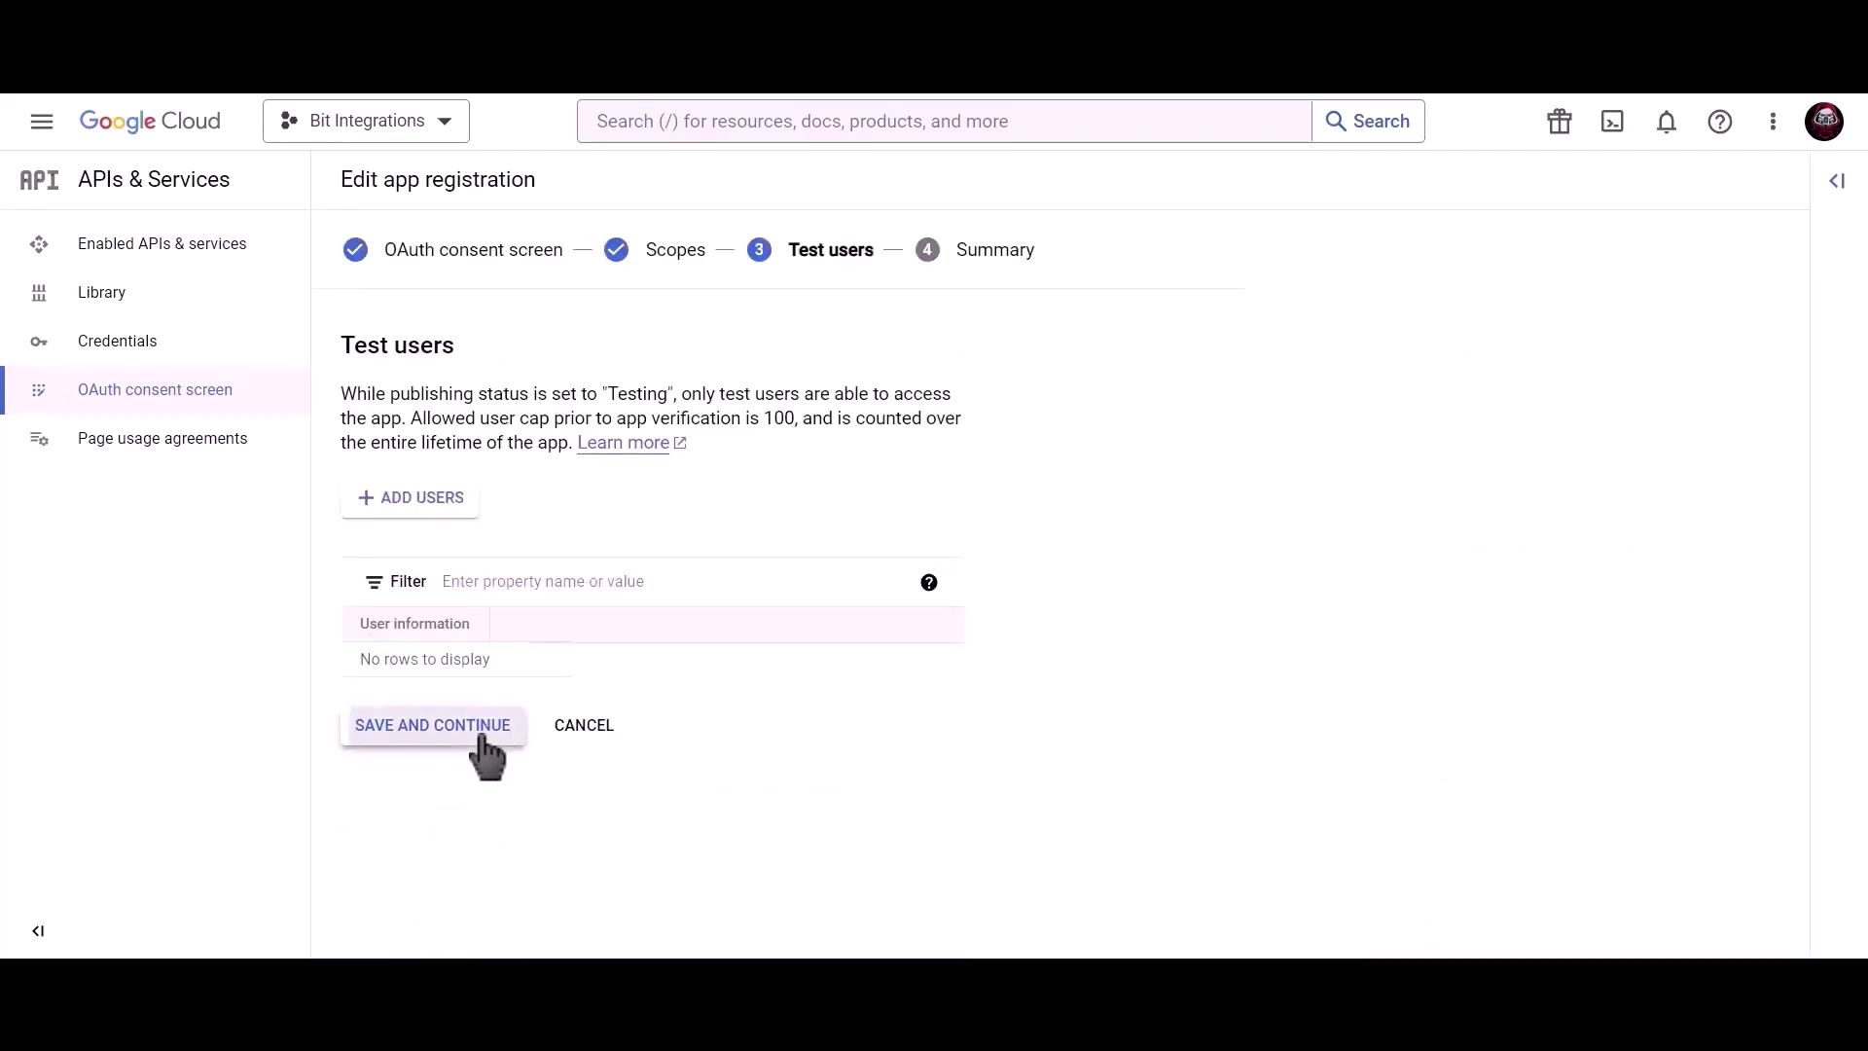
left_click(458, 909)
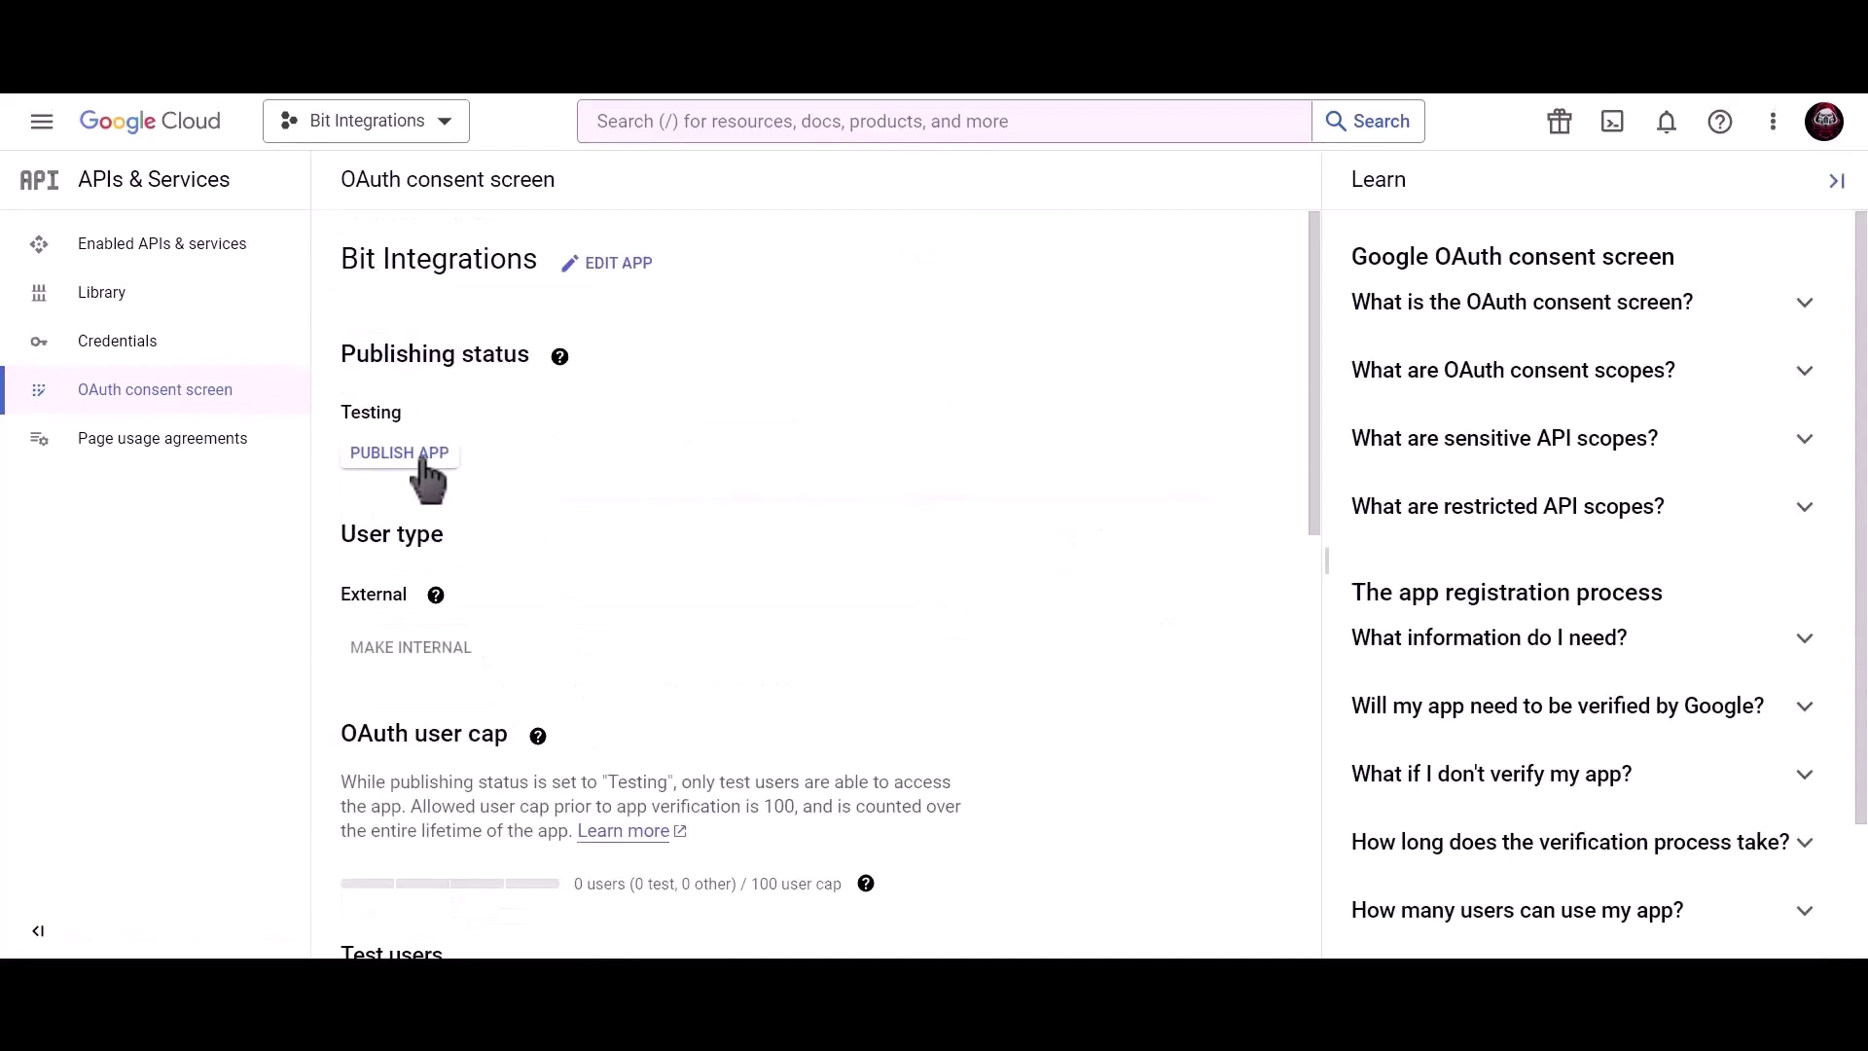
left_click(426, 459)
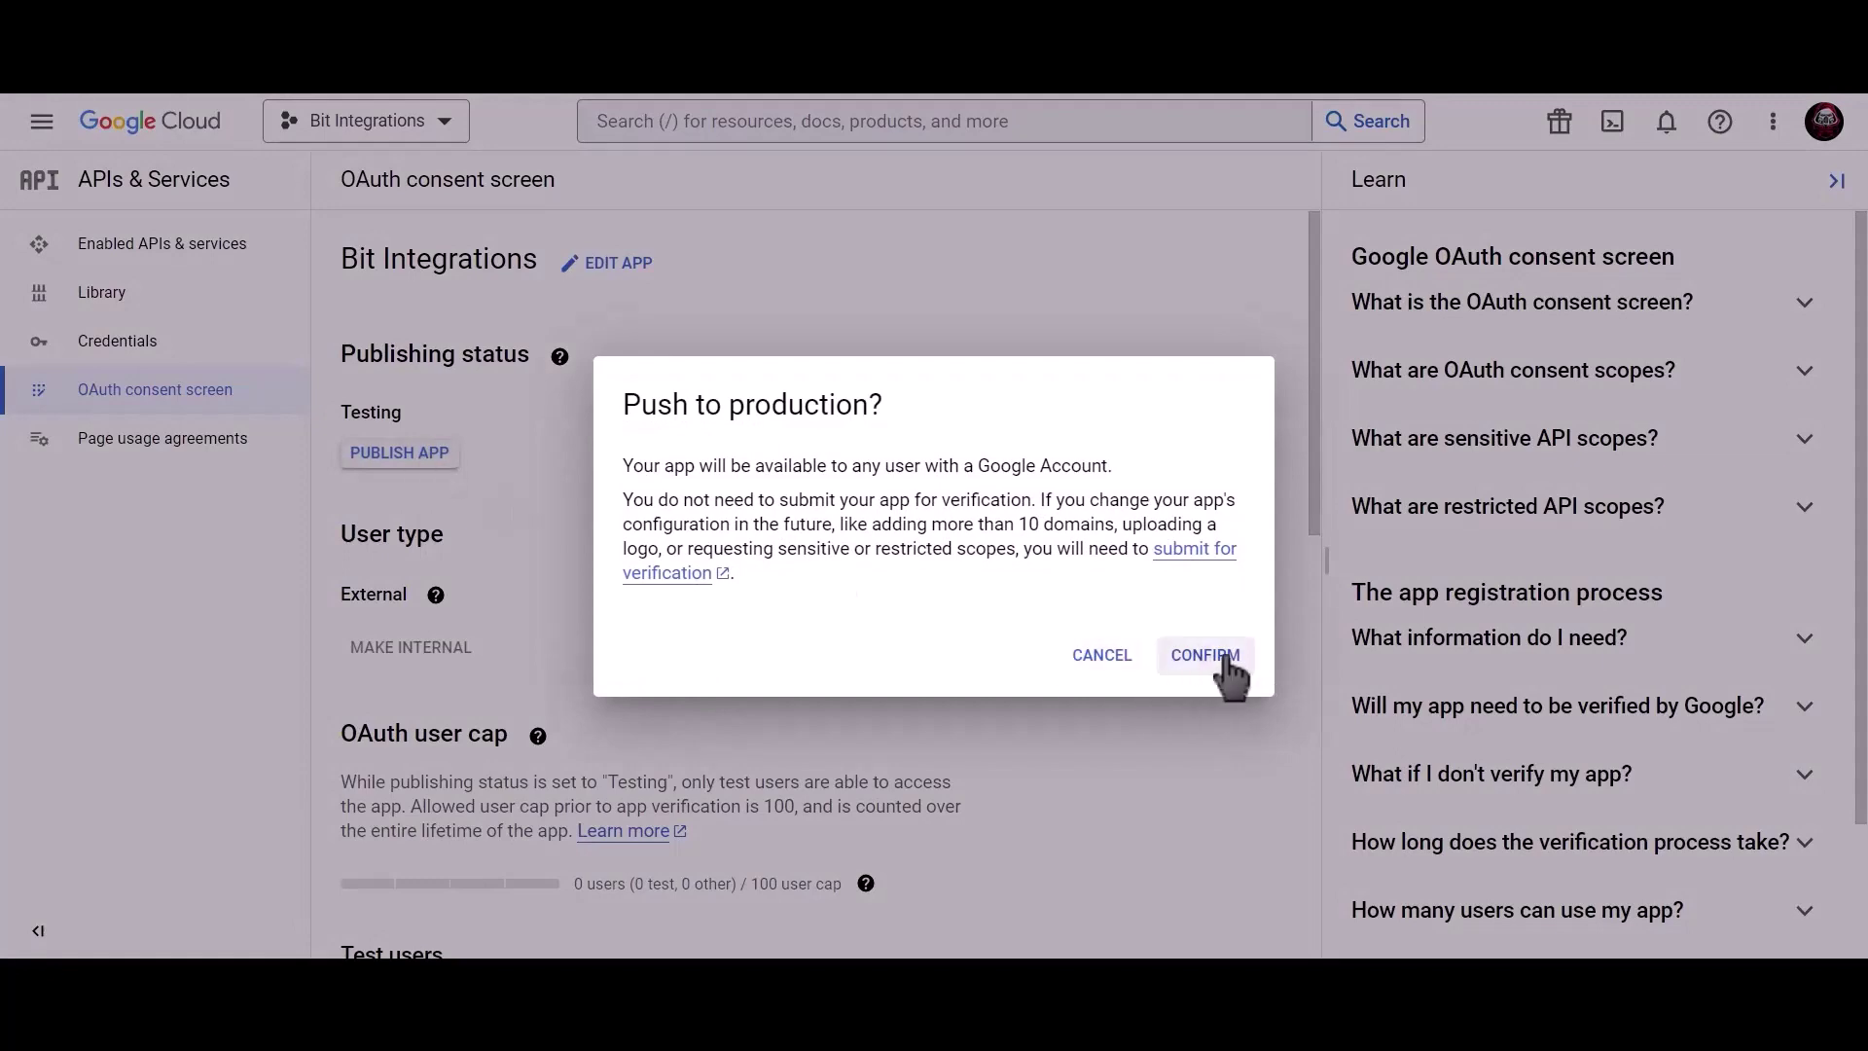
left_click(1207, 655)
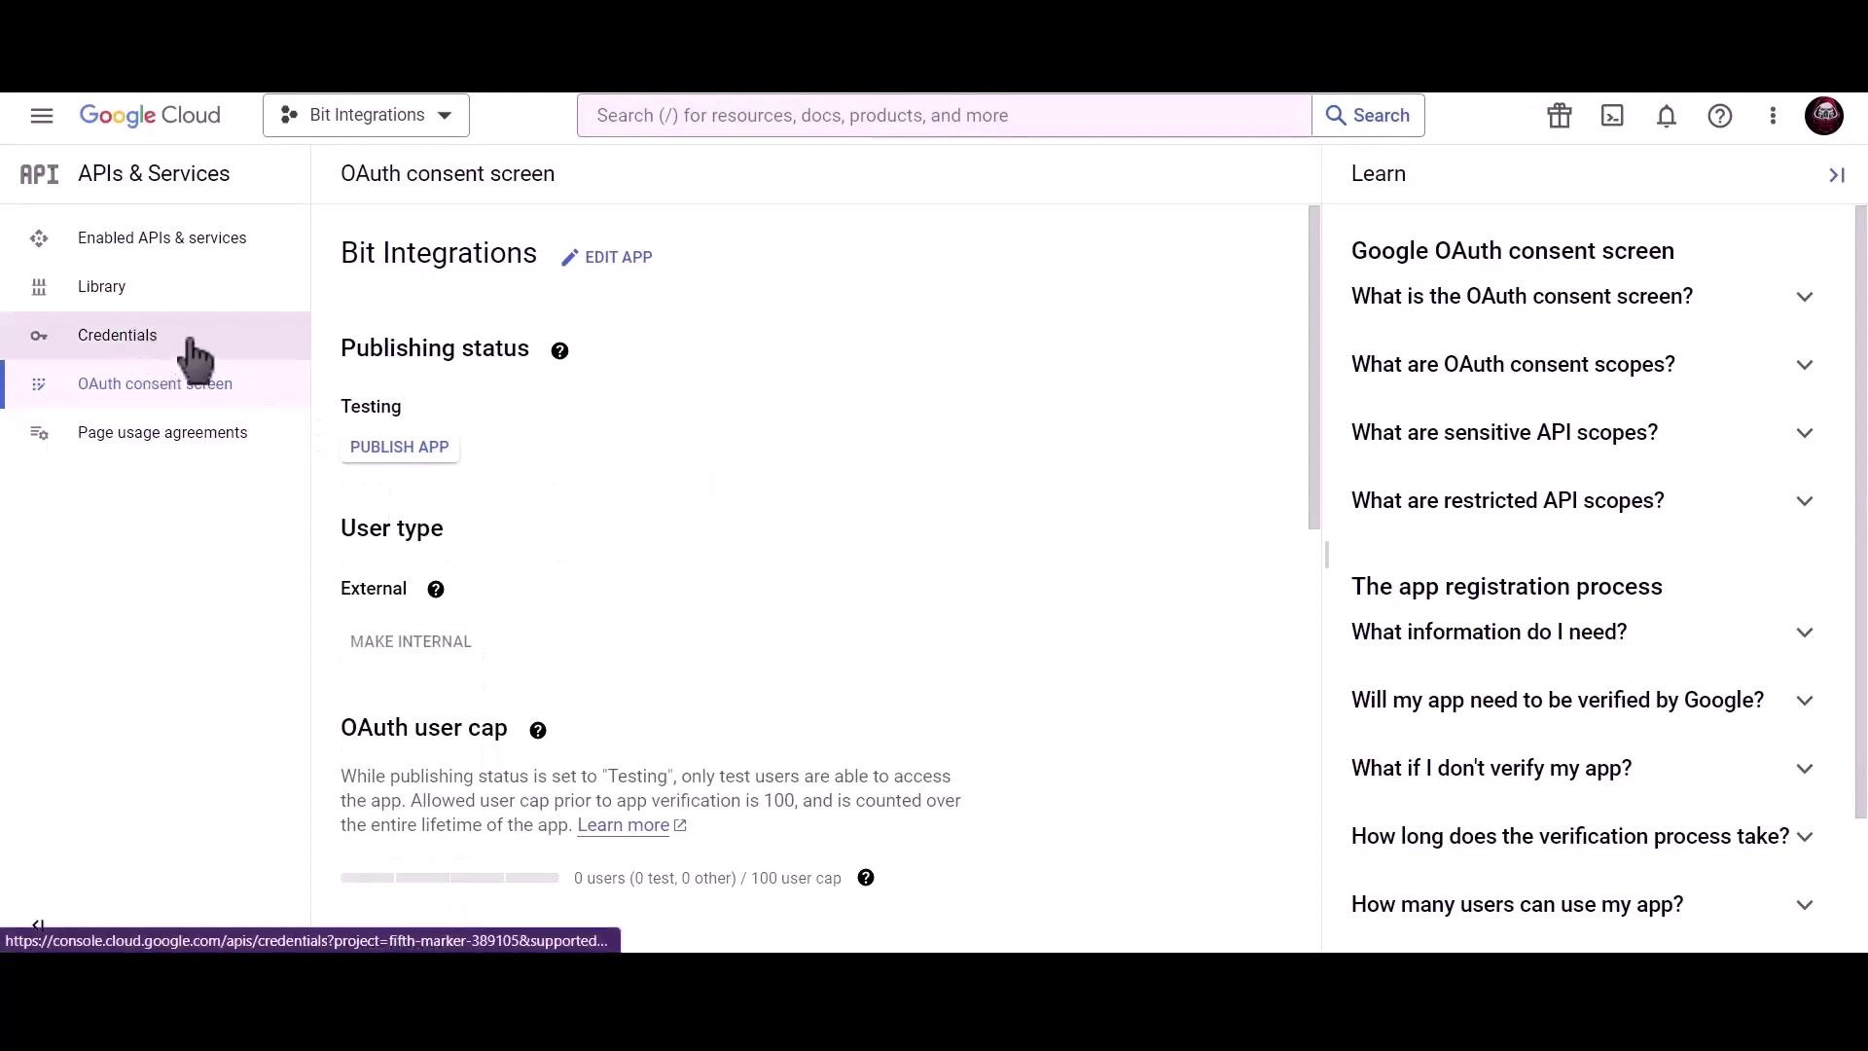
Find 'google calendar api' in the console search and enable the Google Calendar API.
left_click(243, 350)
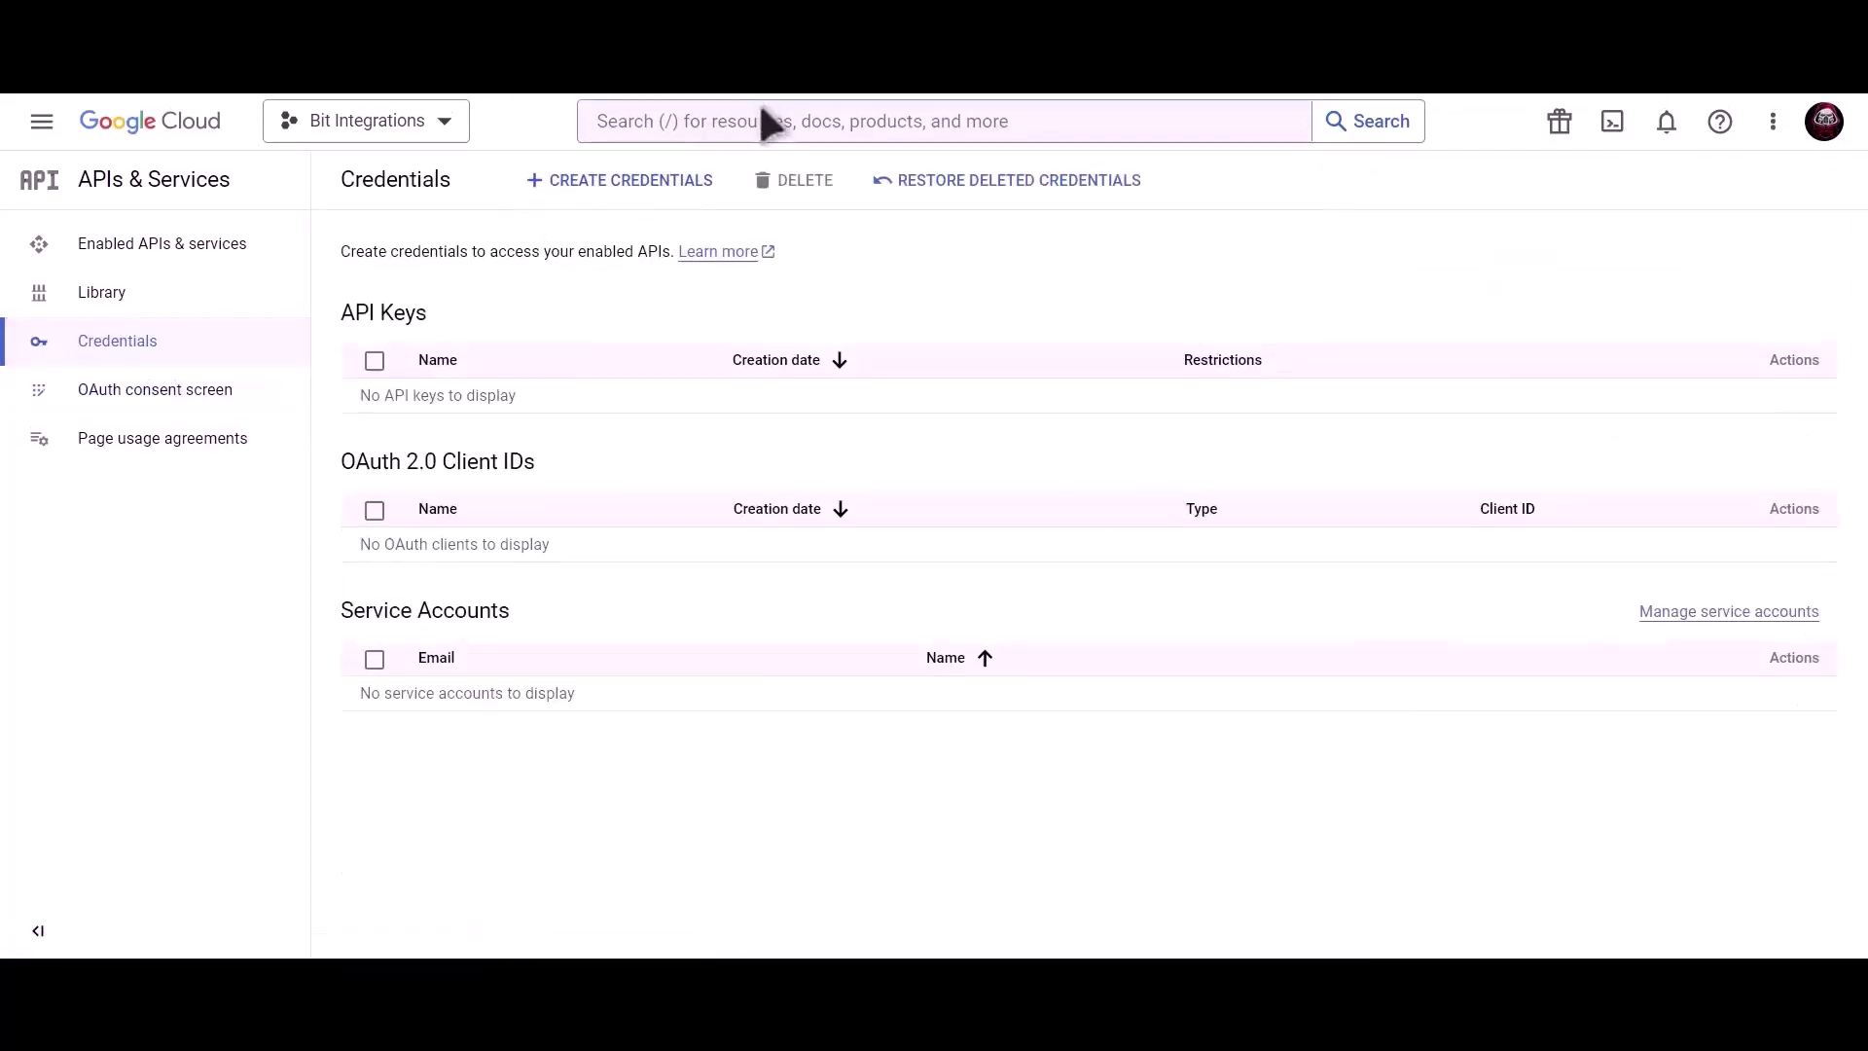
left_click(767, 116)
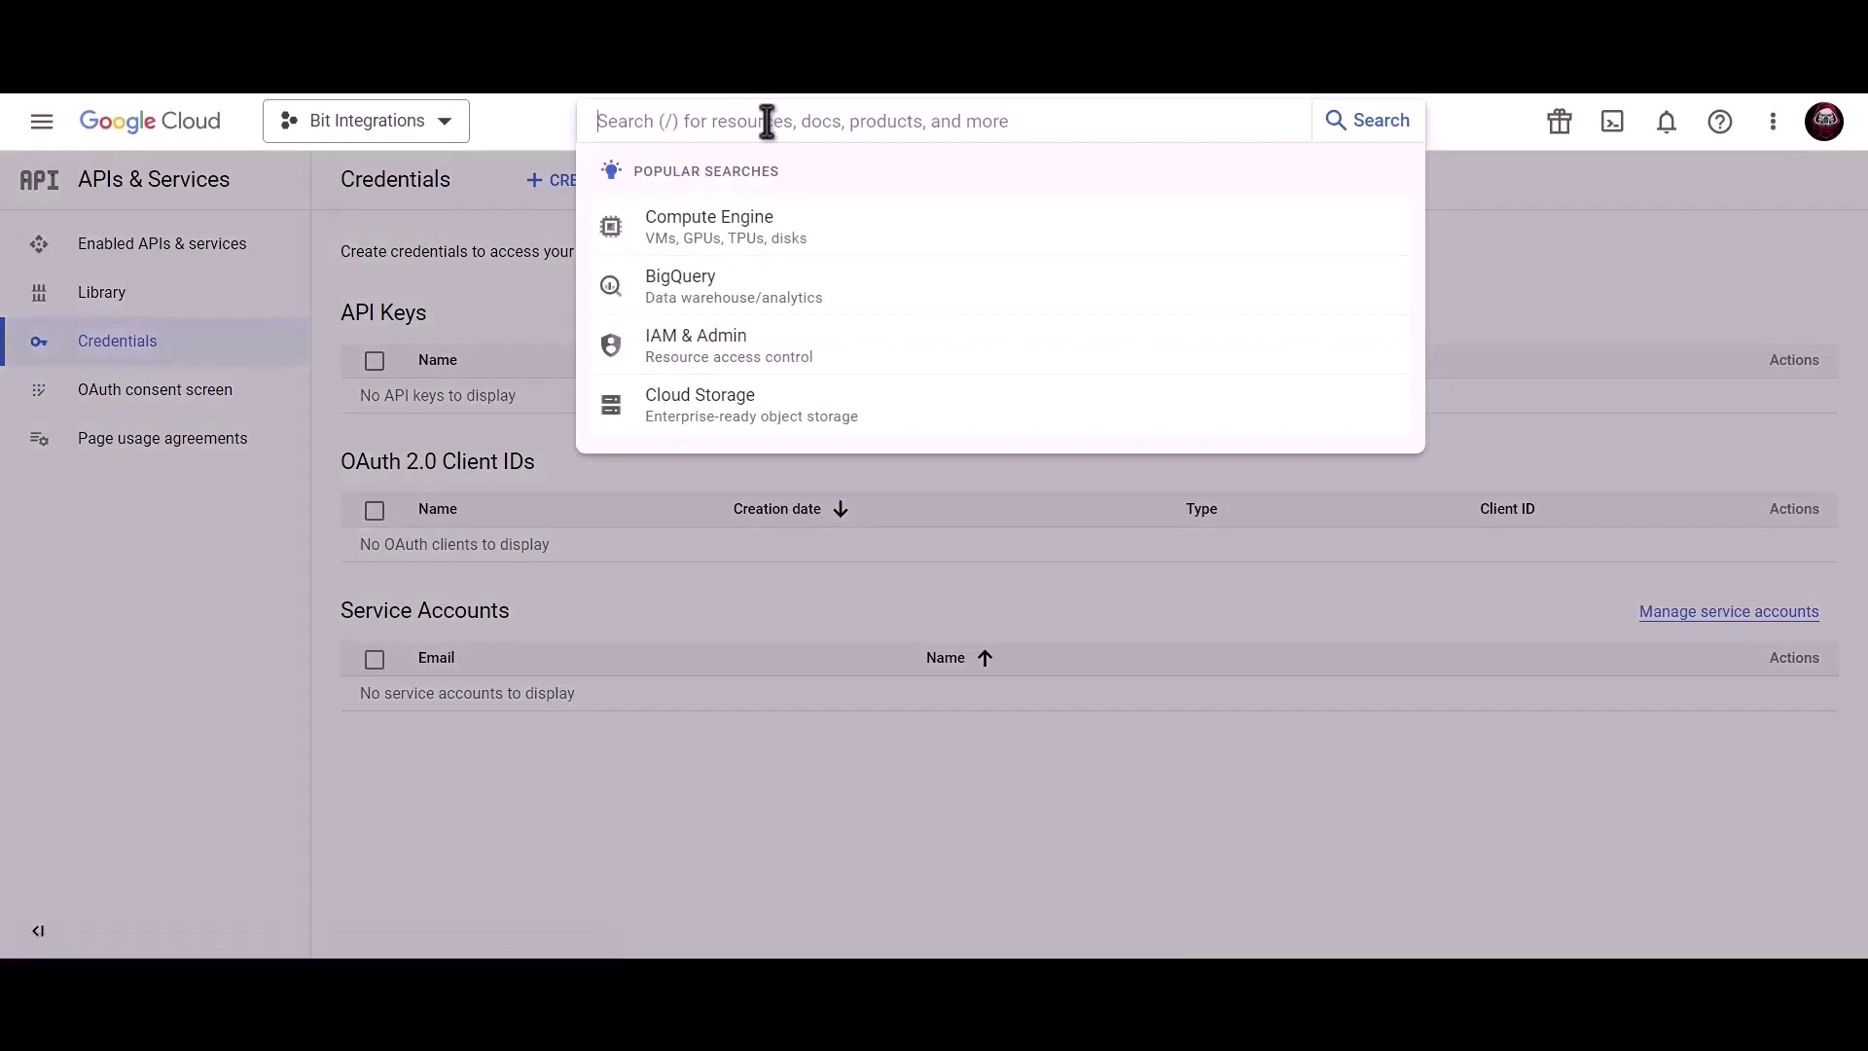
type("google ")
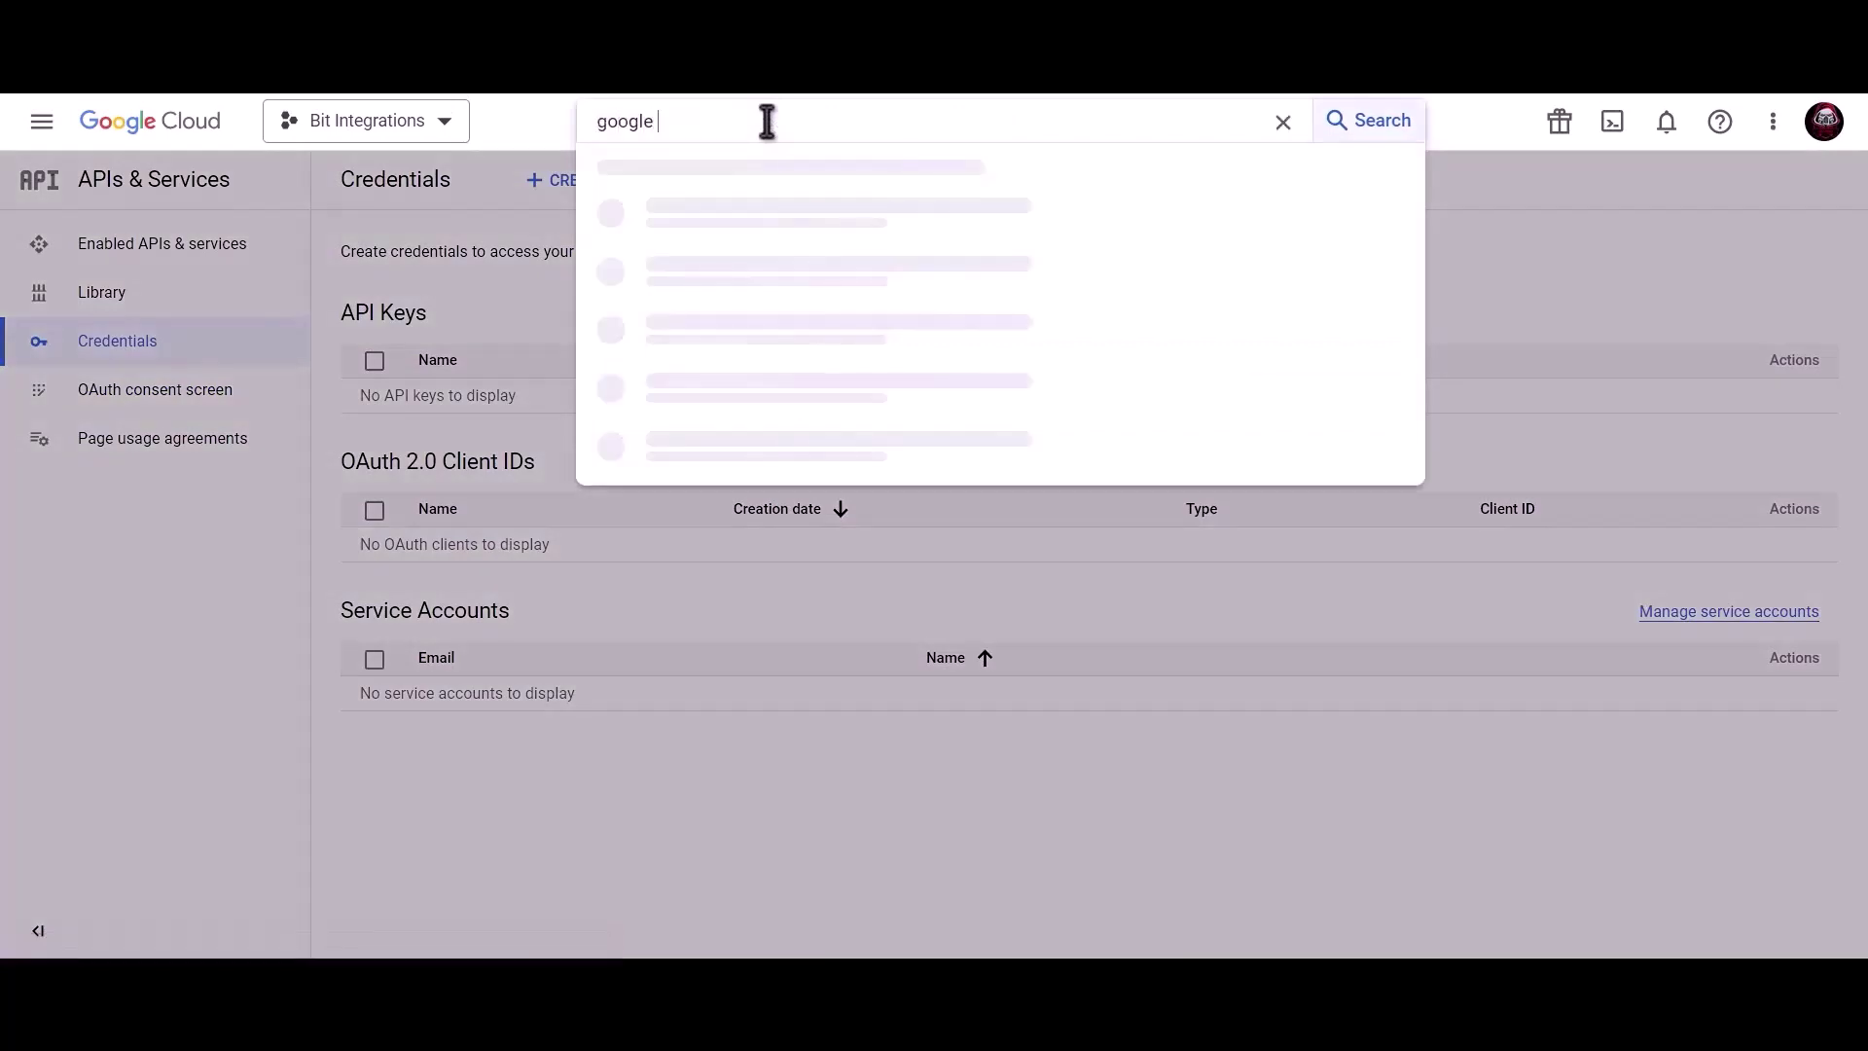
type("calendar api")
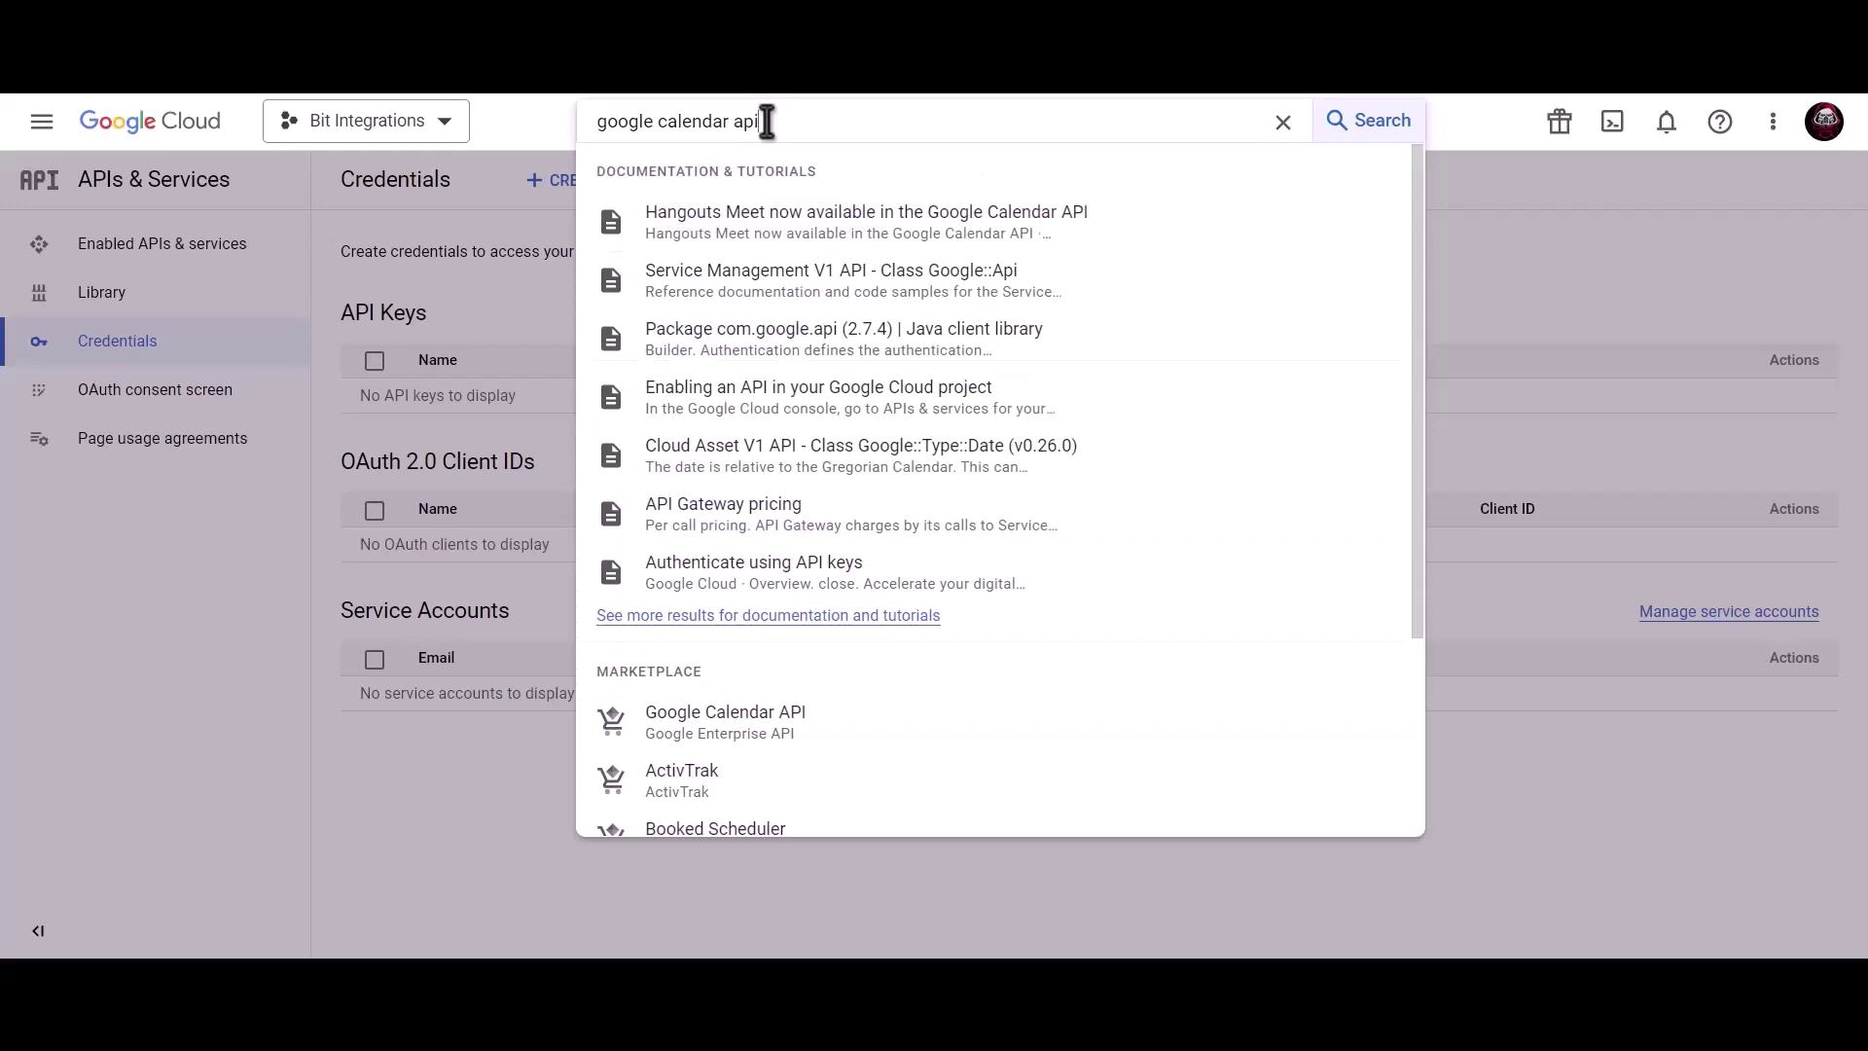
left_click(776, 740)
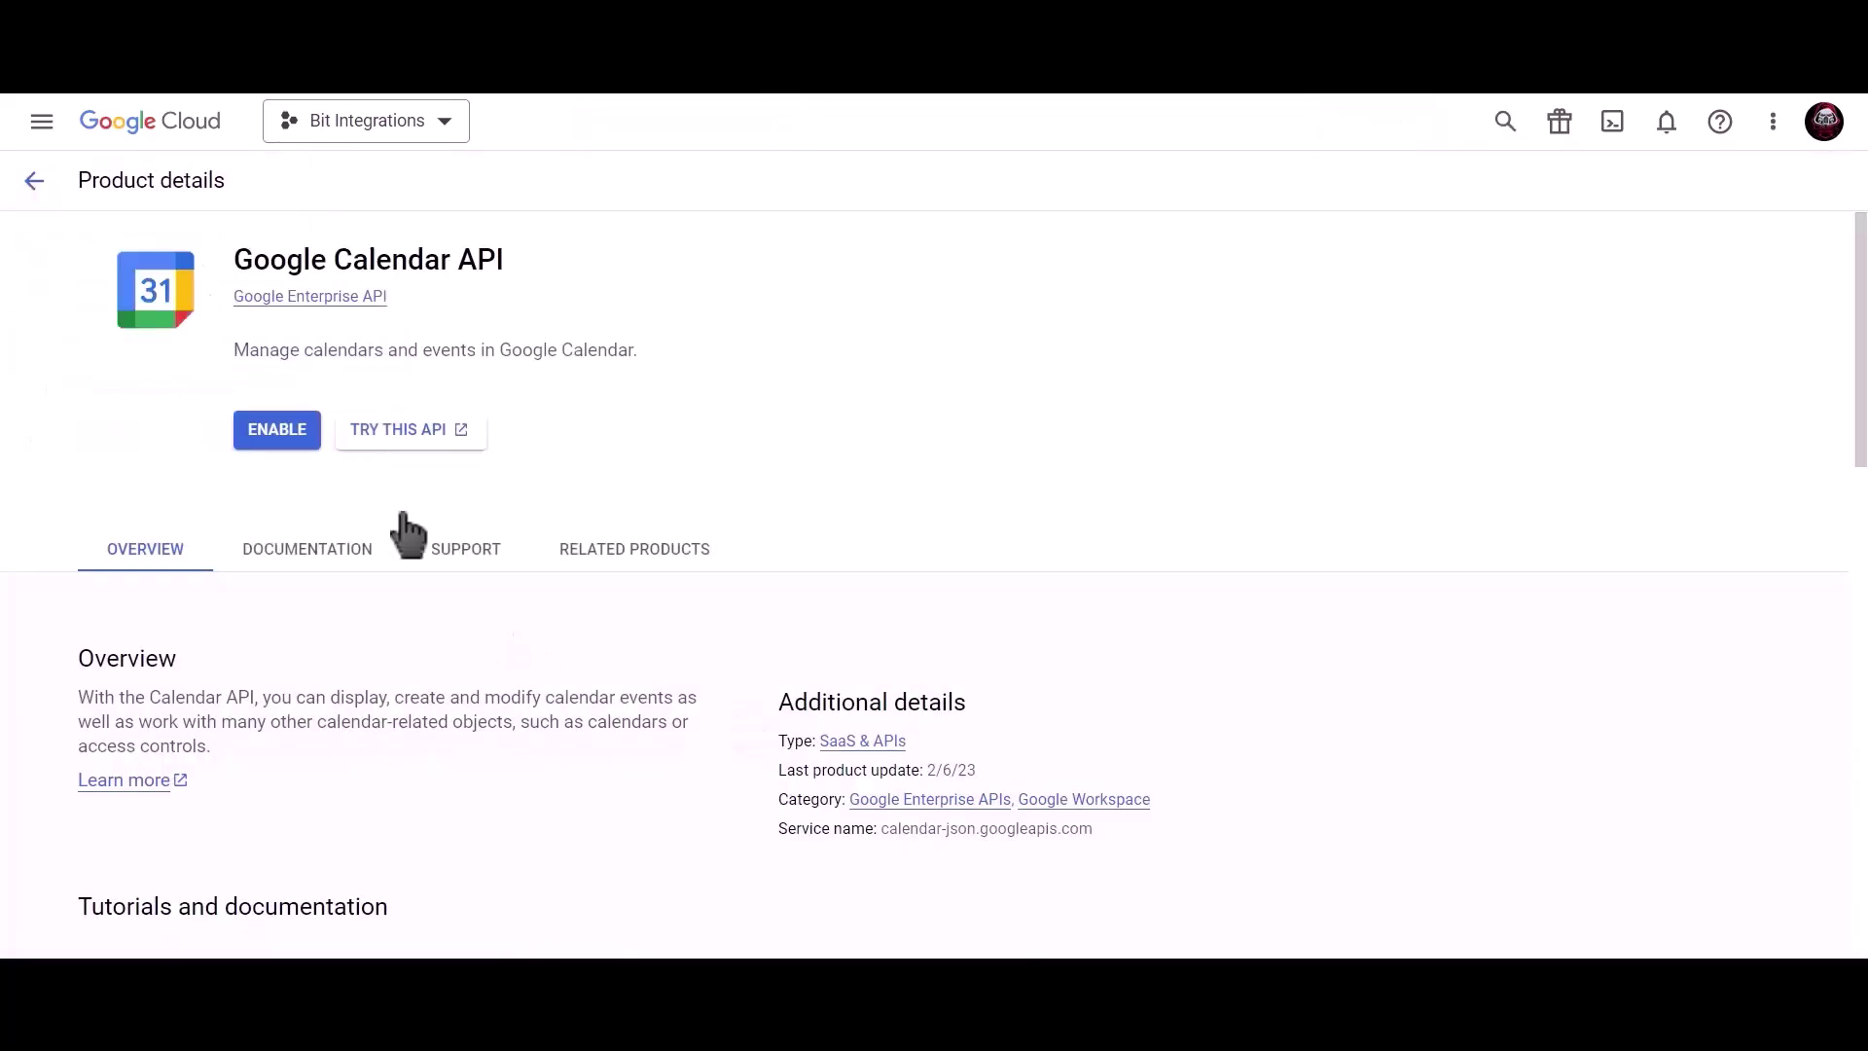
left_click(280, 432)
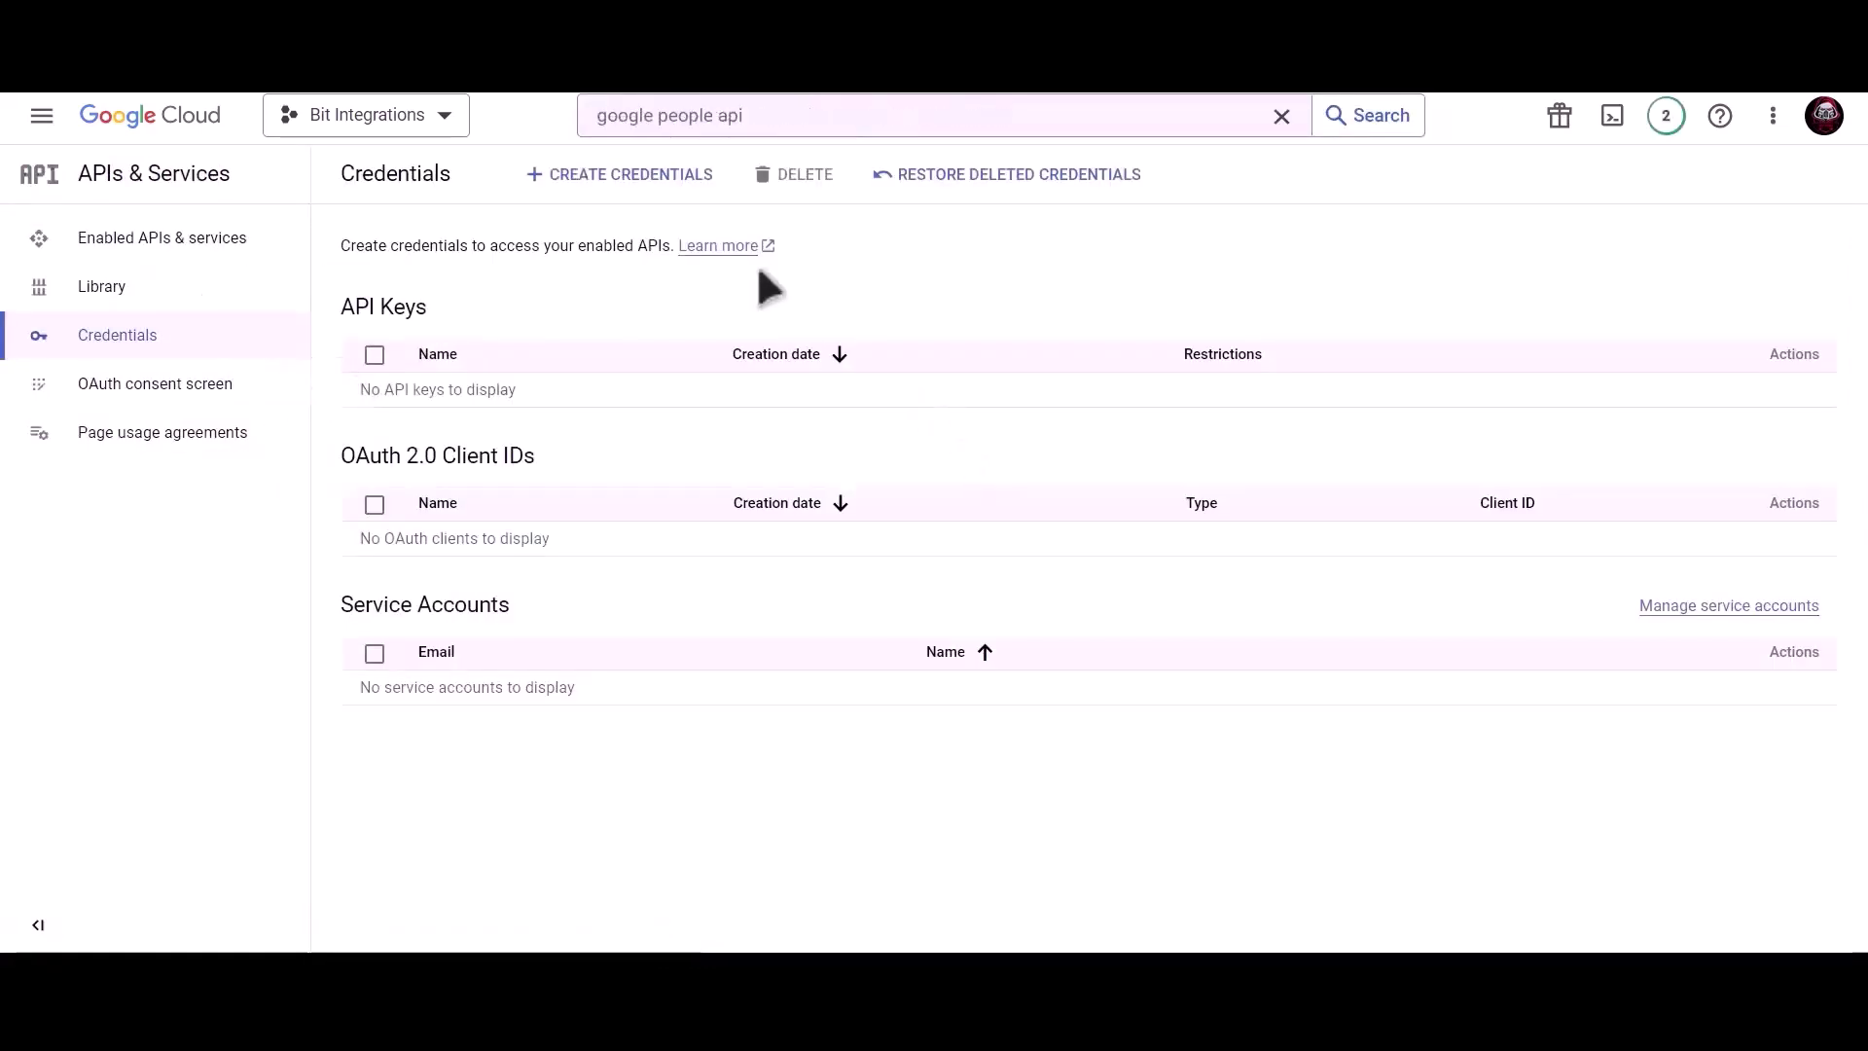
Start a new OAuth client ID credential of type Web application.
left_click(629, 180)
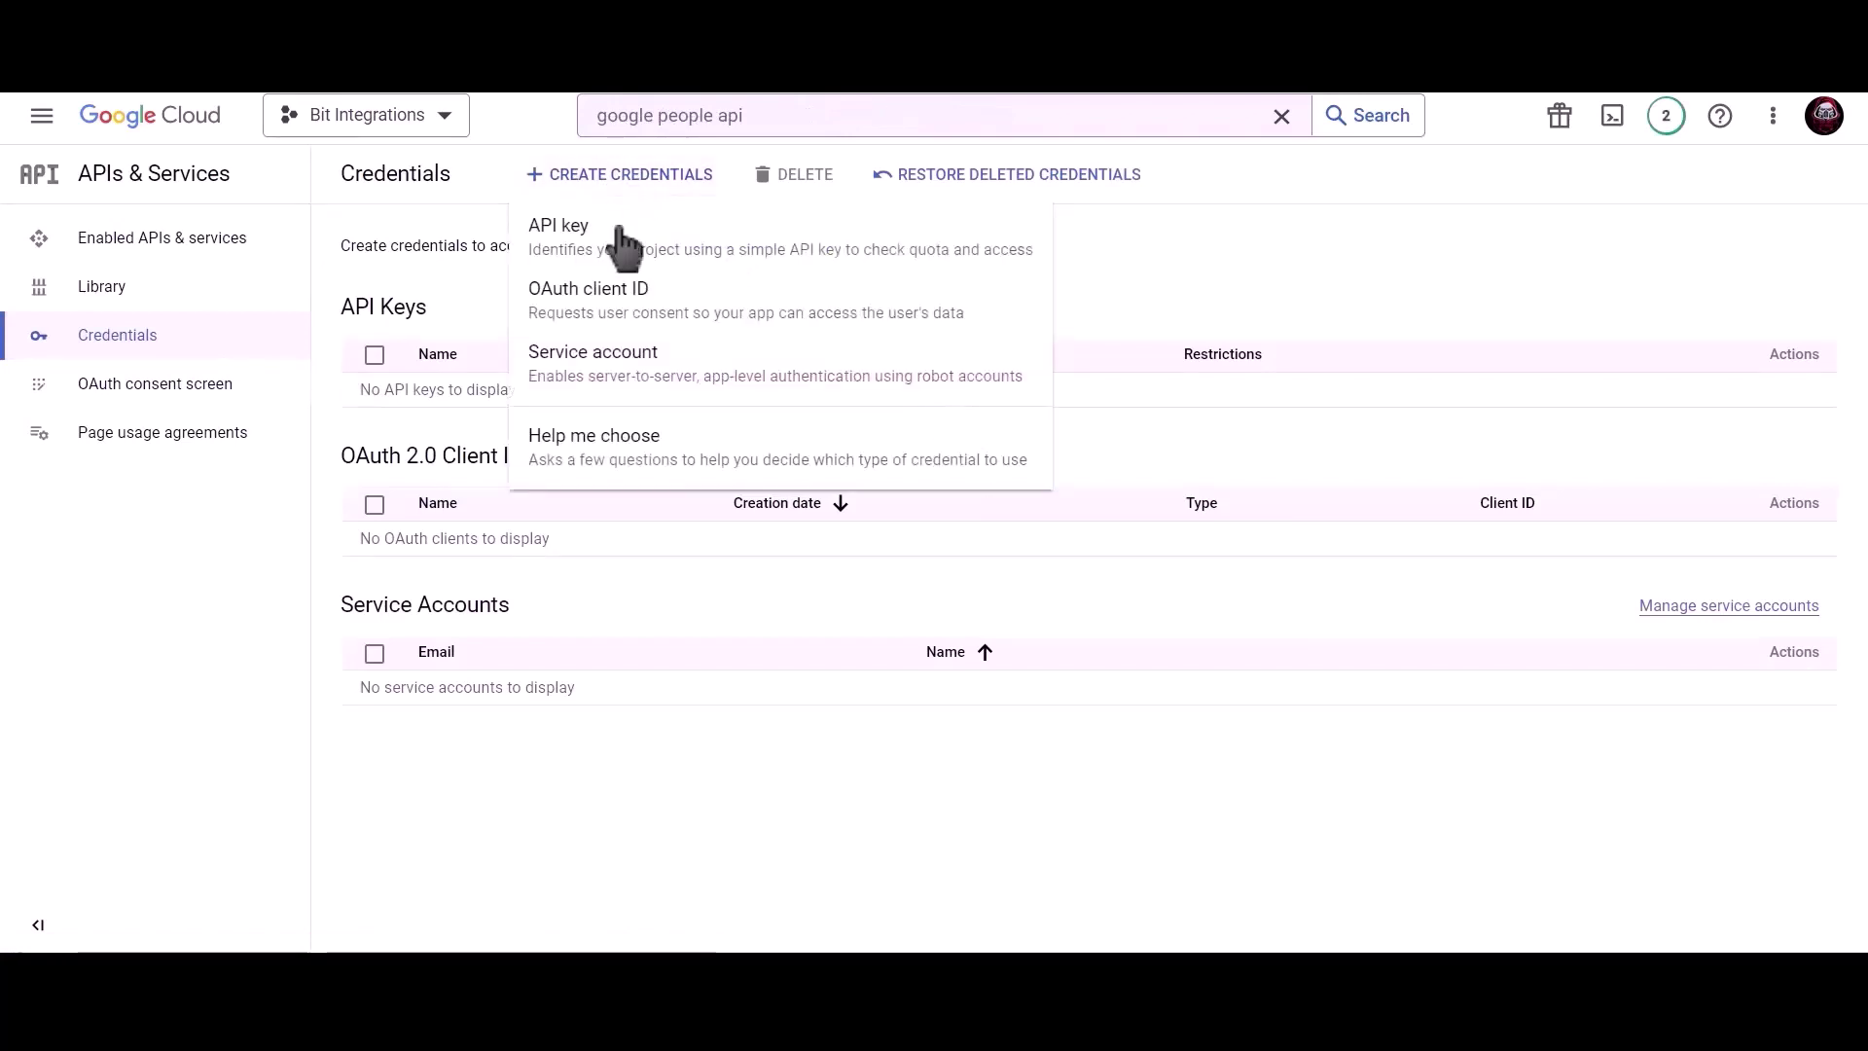
left_click(778, 329)
left_click(574, 358)
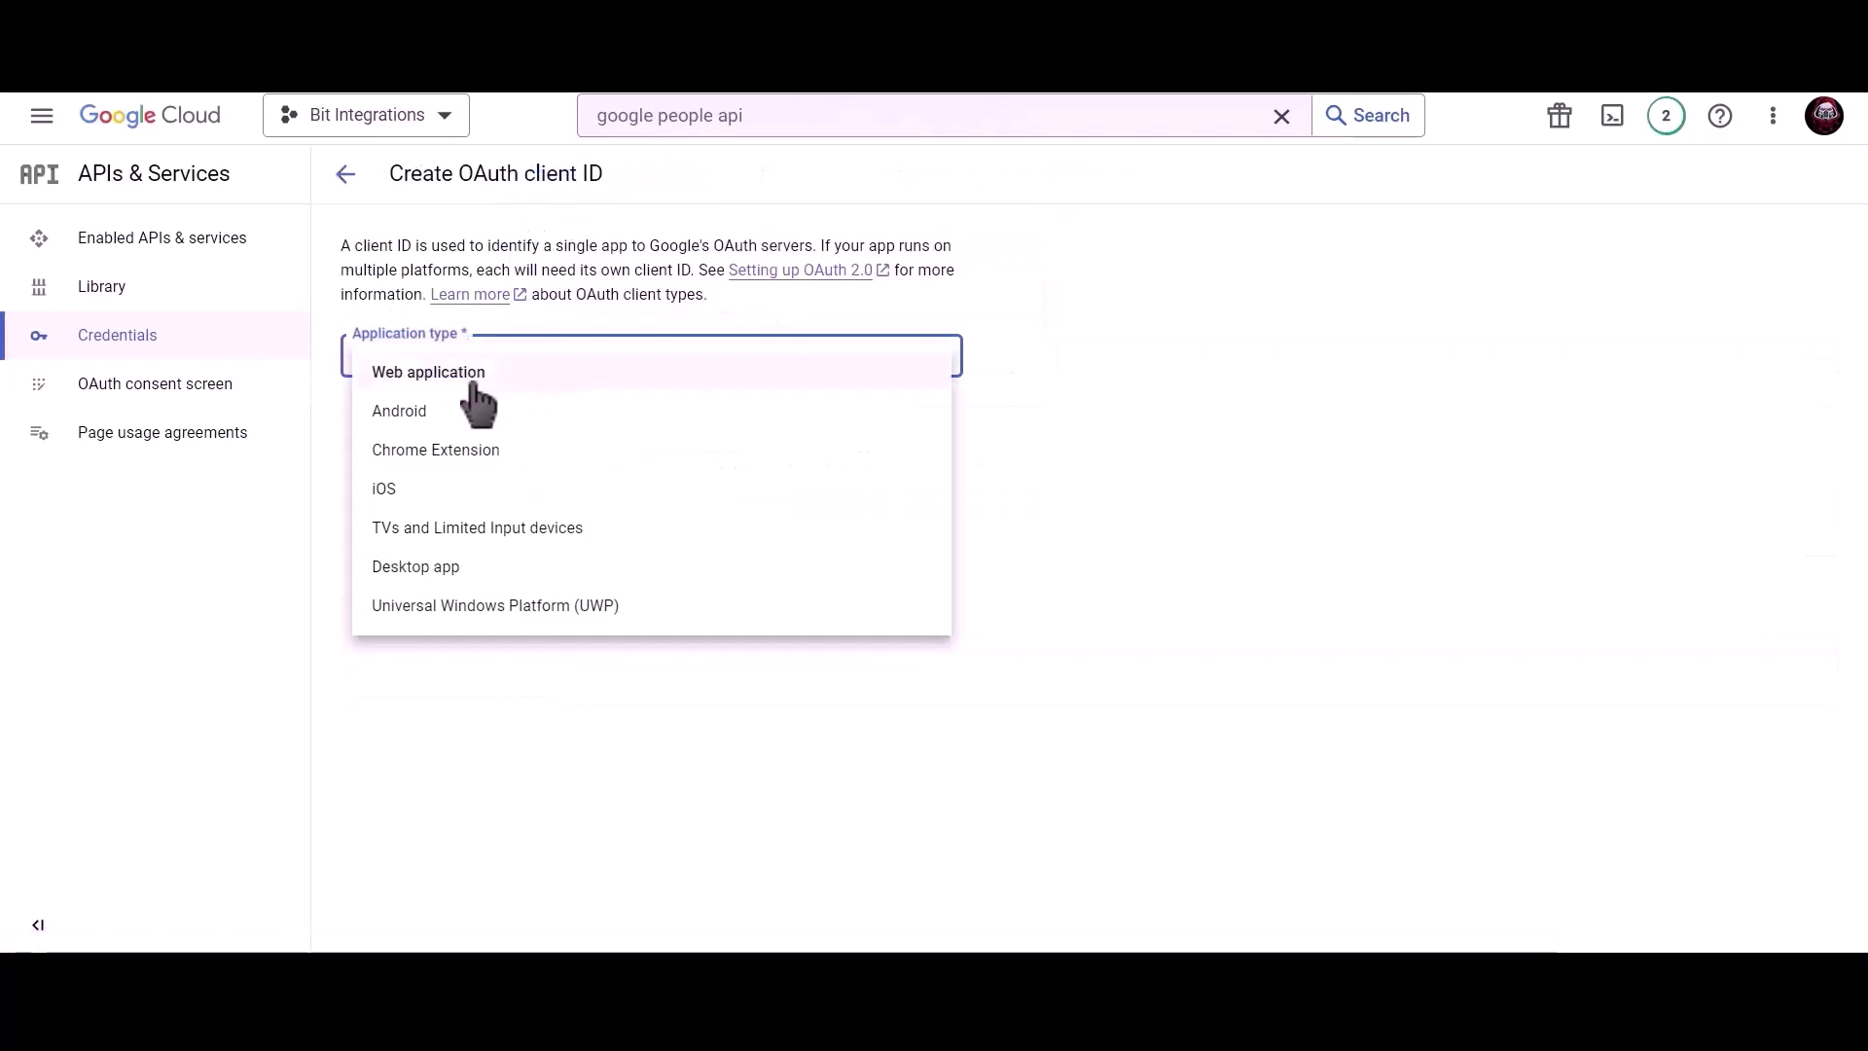
left_click(491, 377)
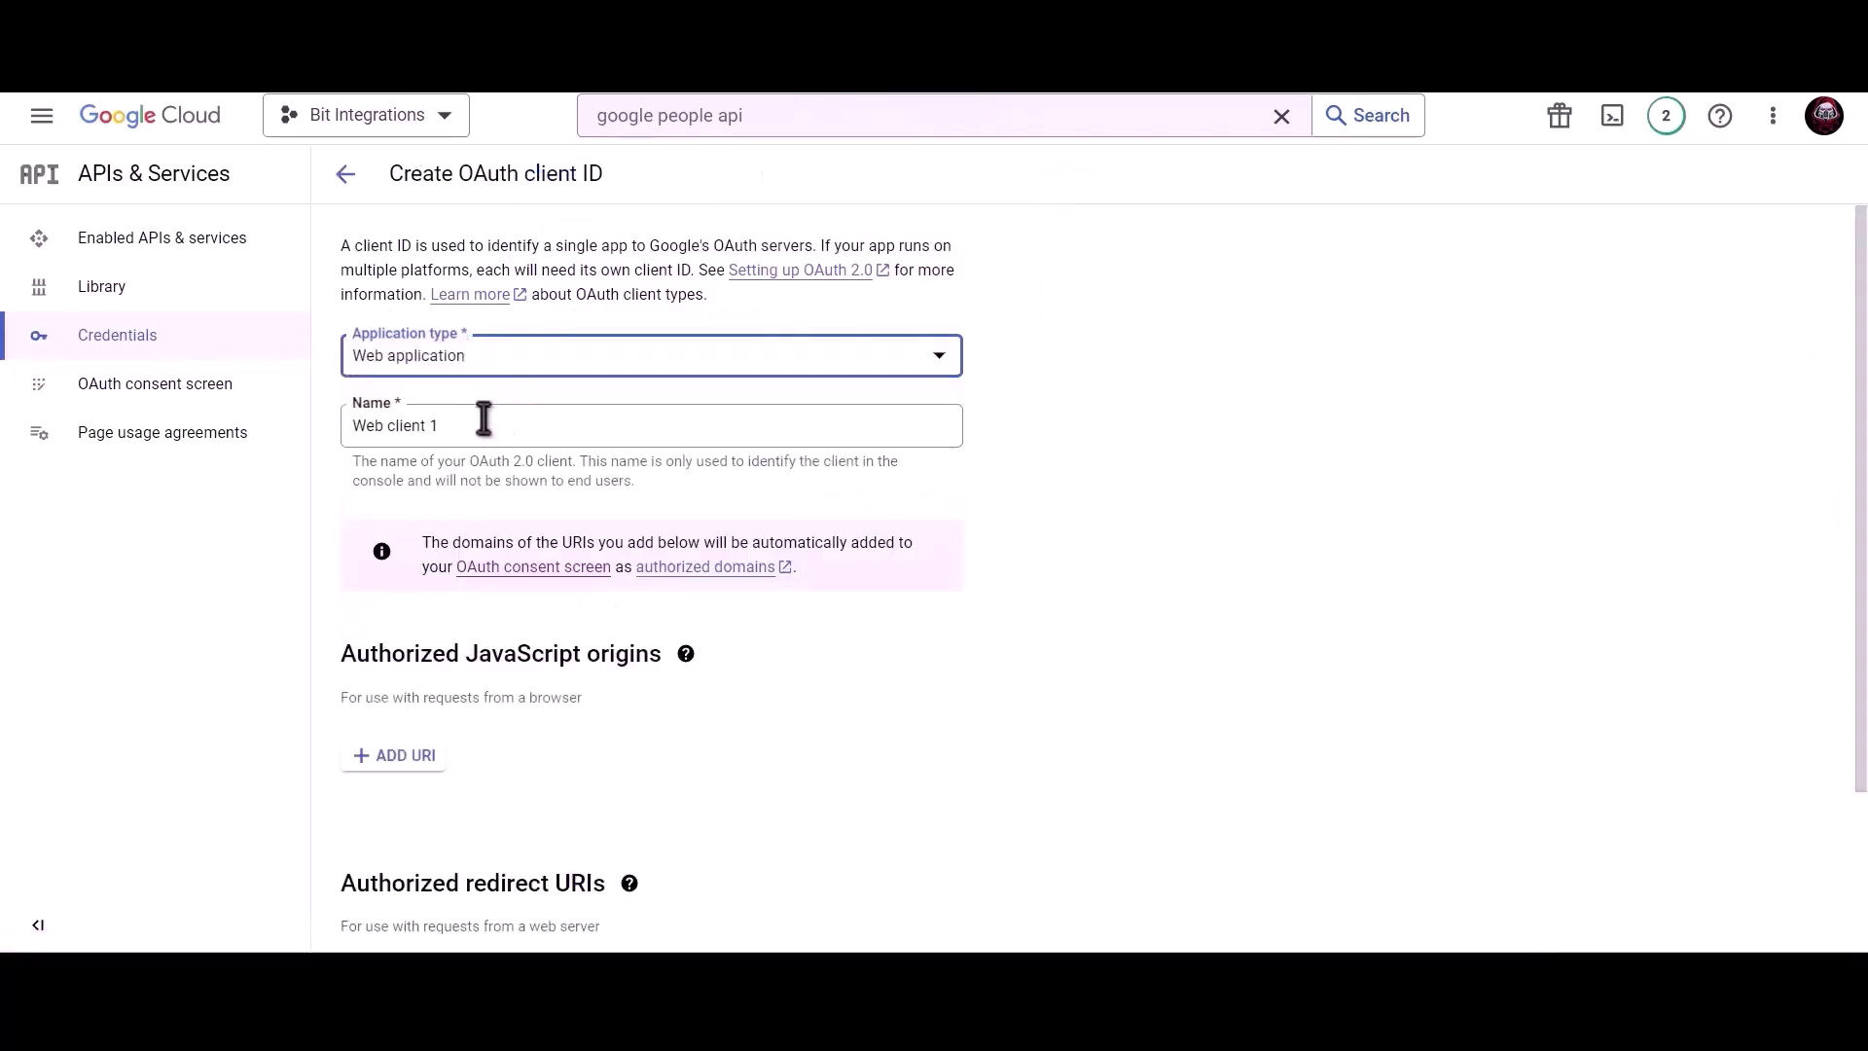
Name the client 'Bit Integrations', add a JavaScript origin entry, and copy the homepage URL.
left_click(484, 419)
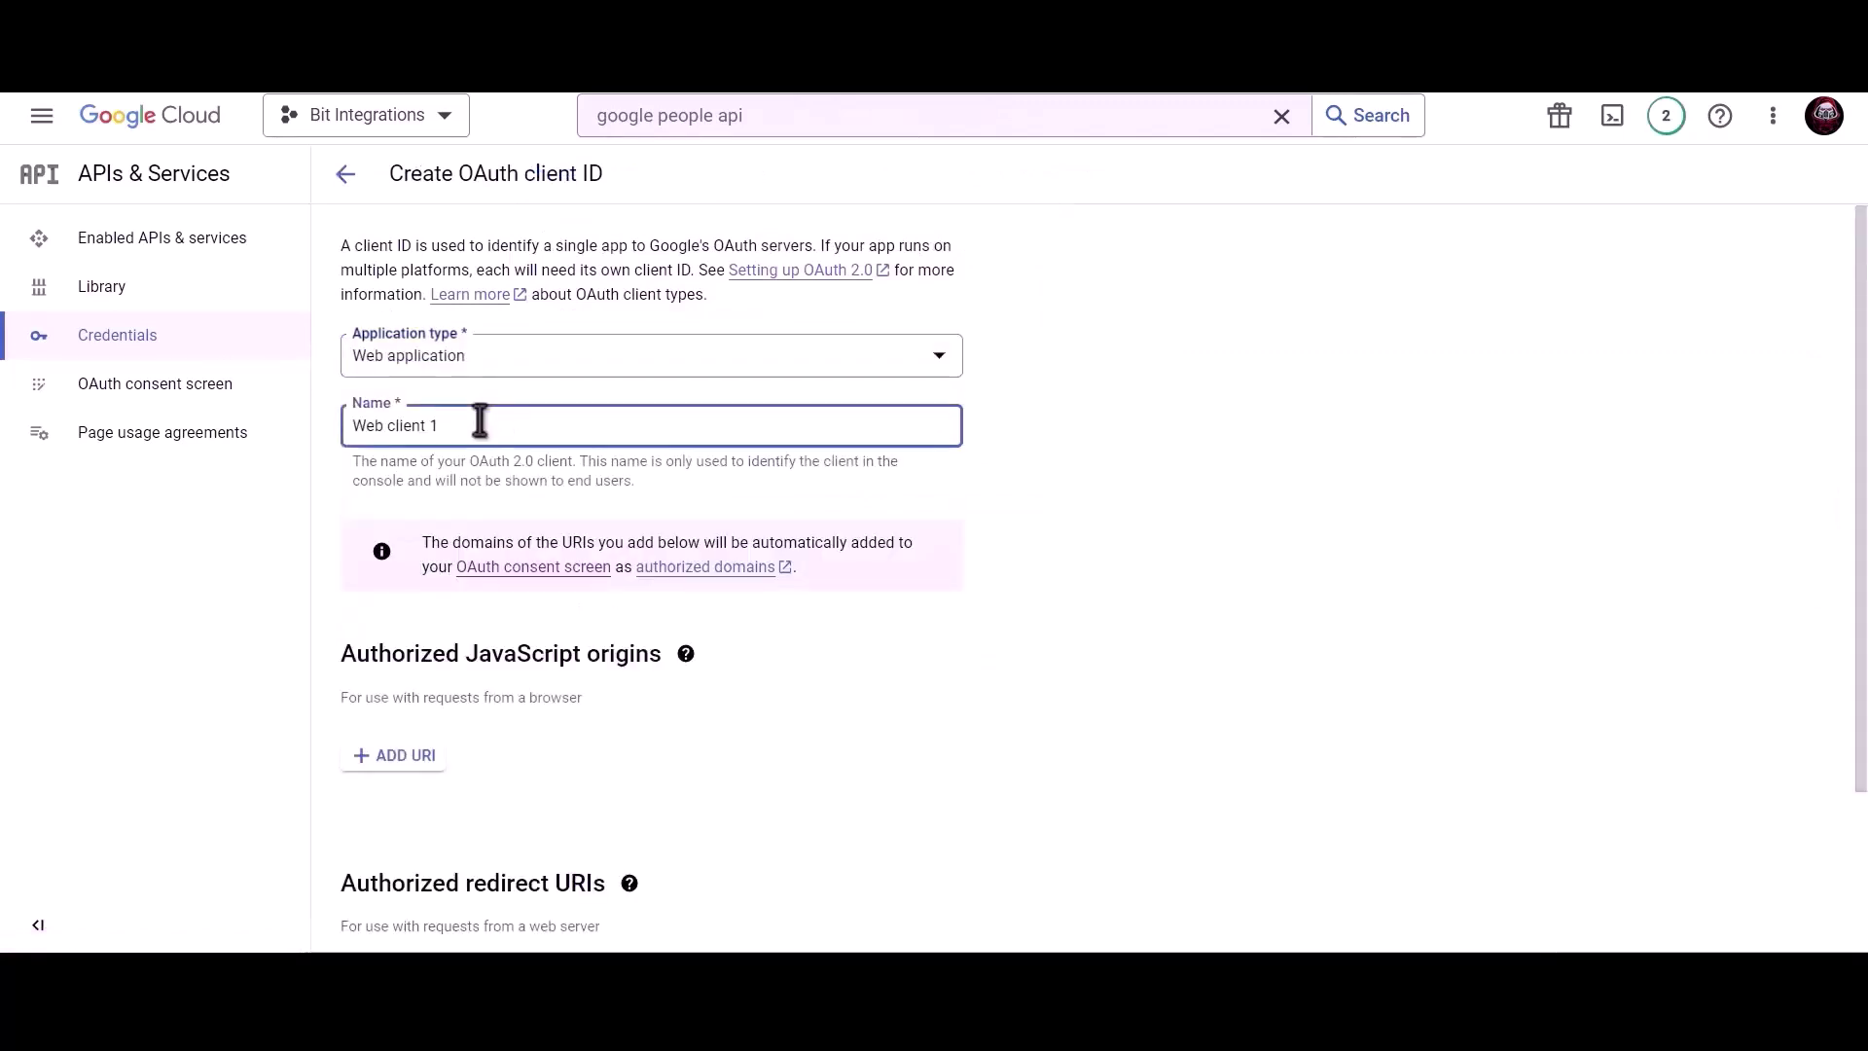
key("ctrl+a")
type("Bit Integ")
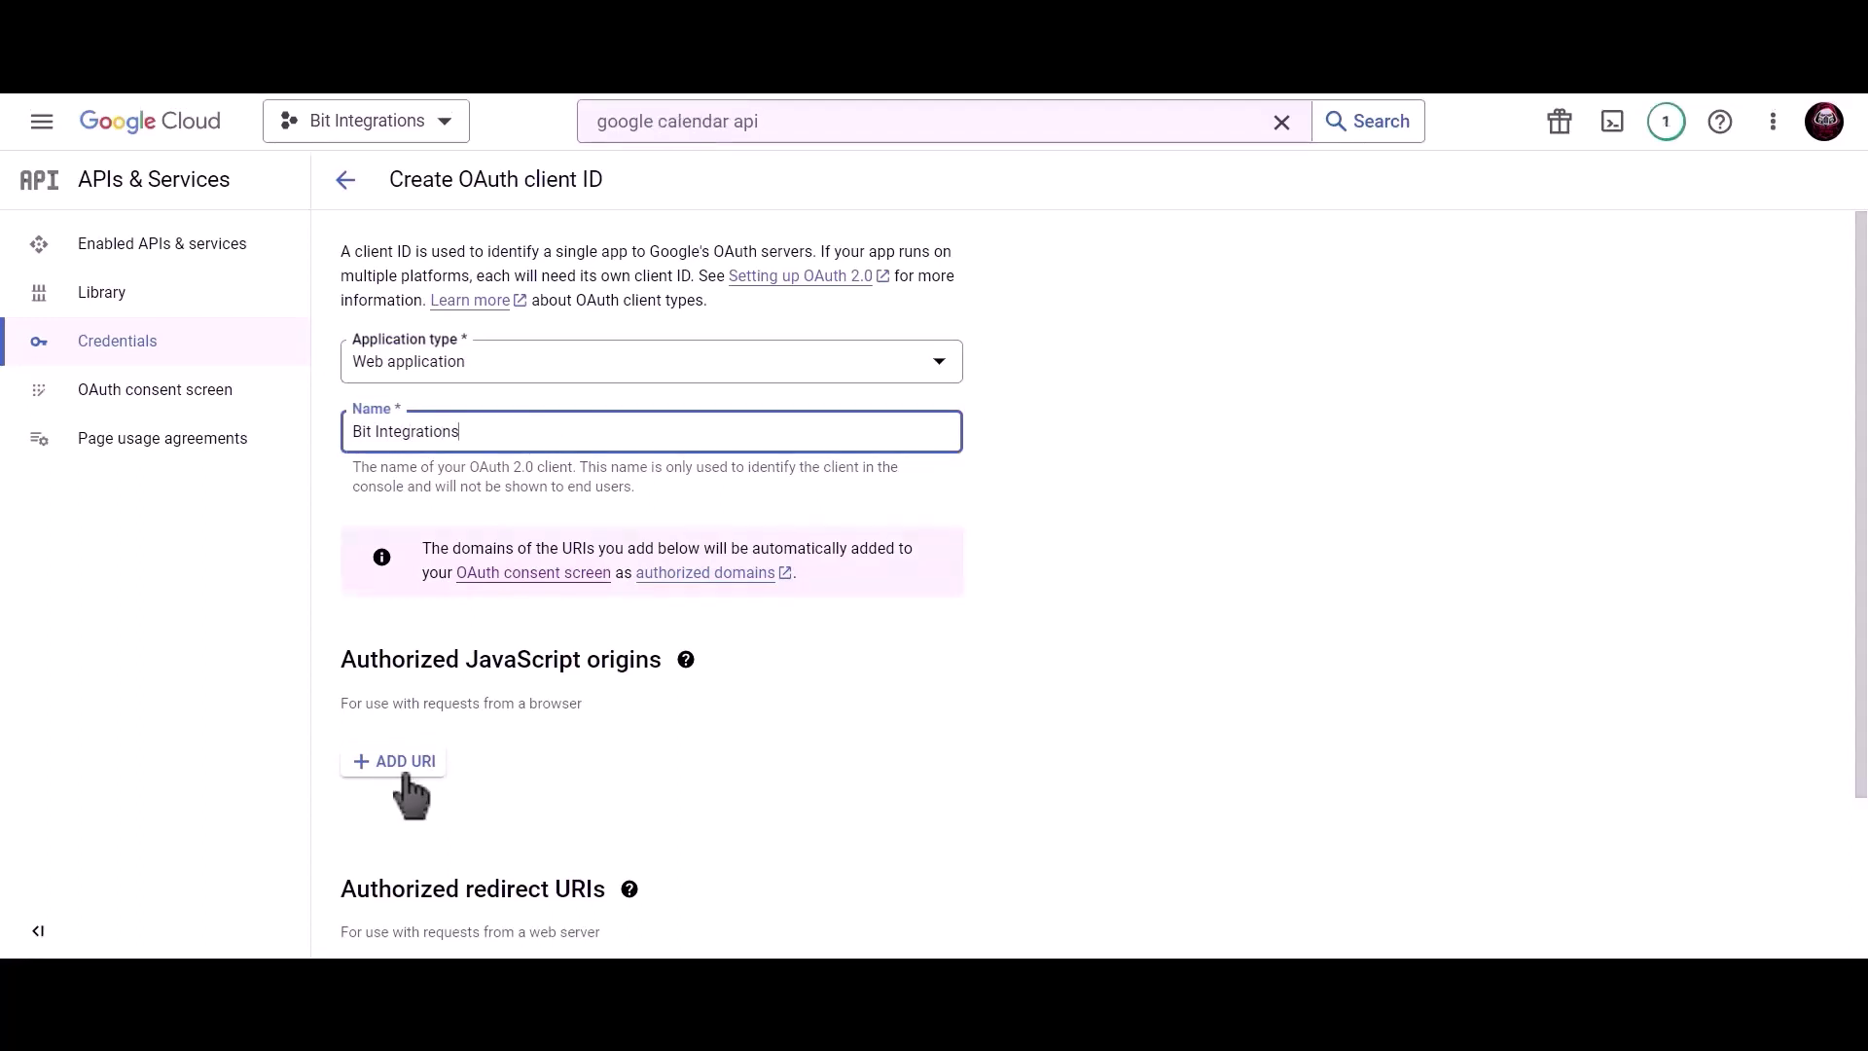
left_click(405, 763)
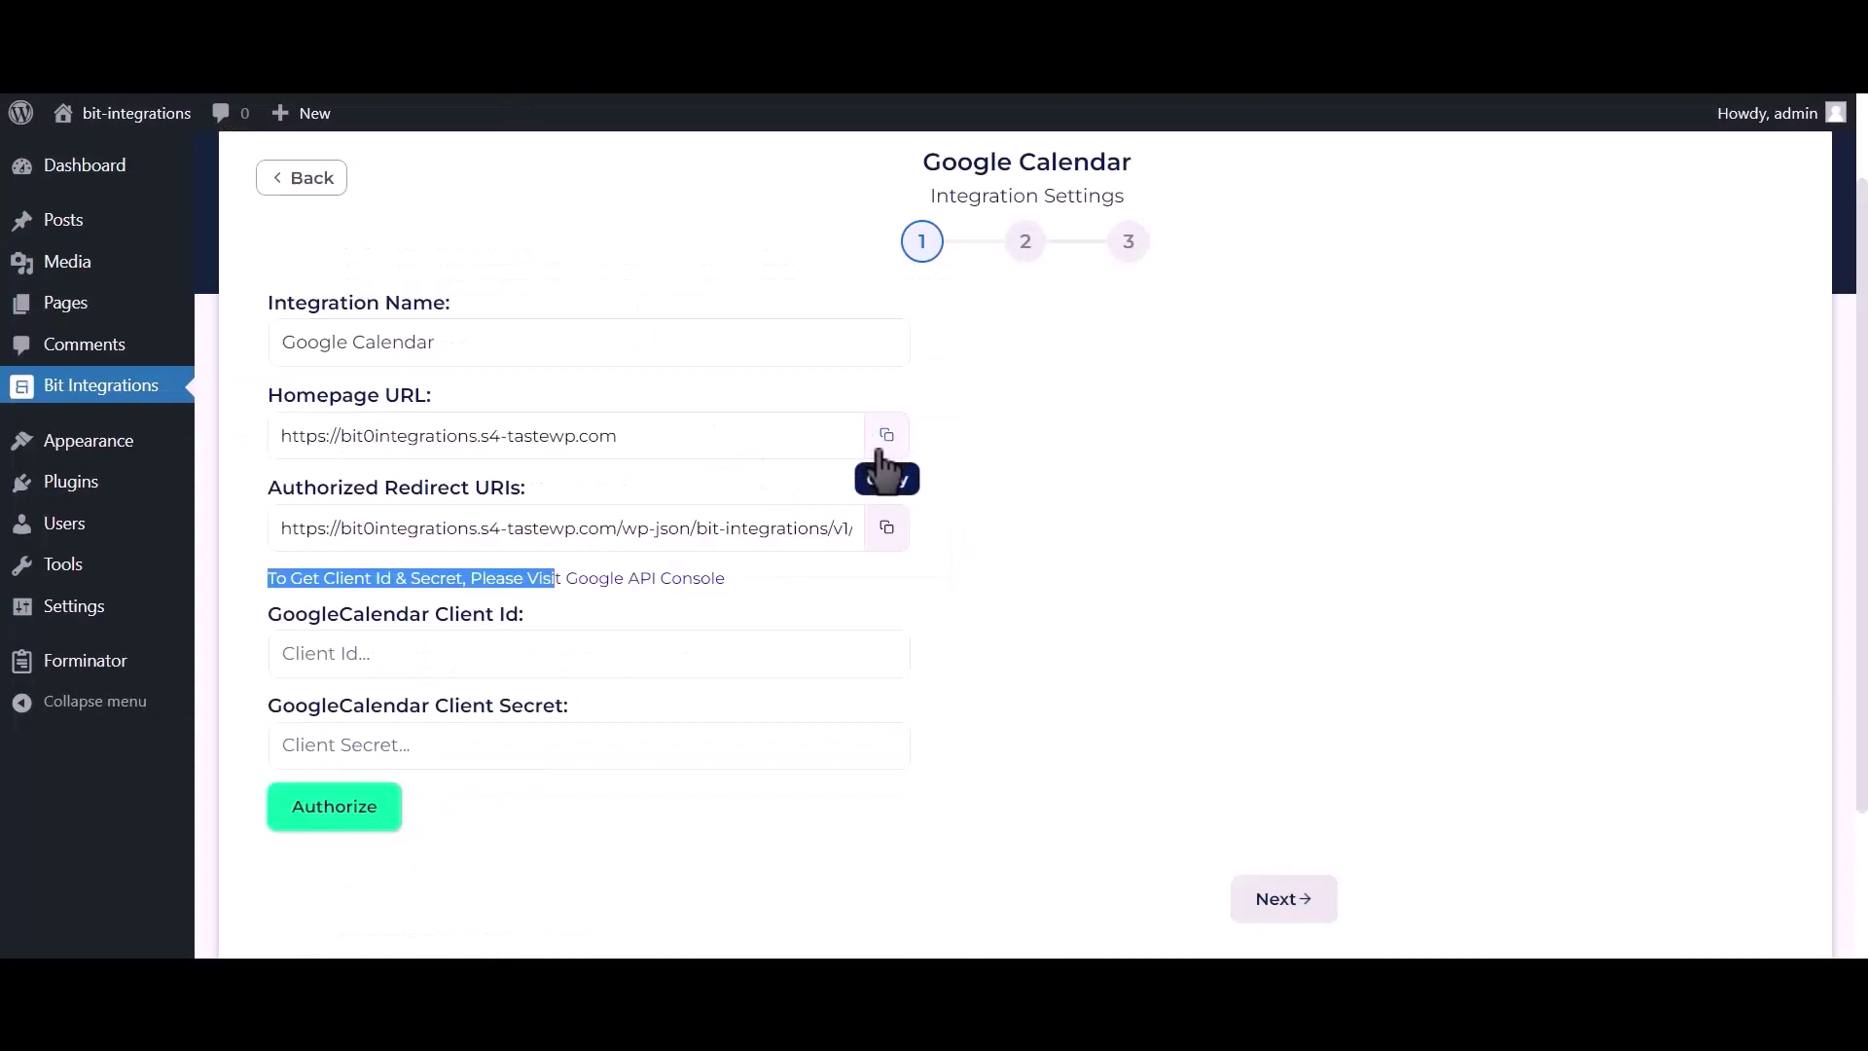
left_click(887, 434)
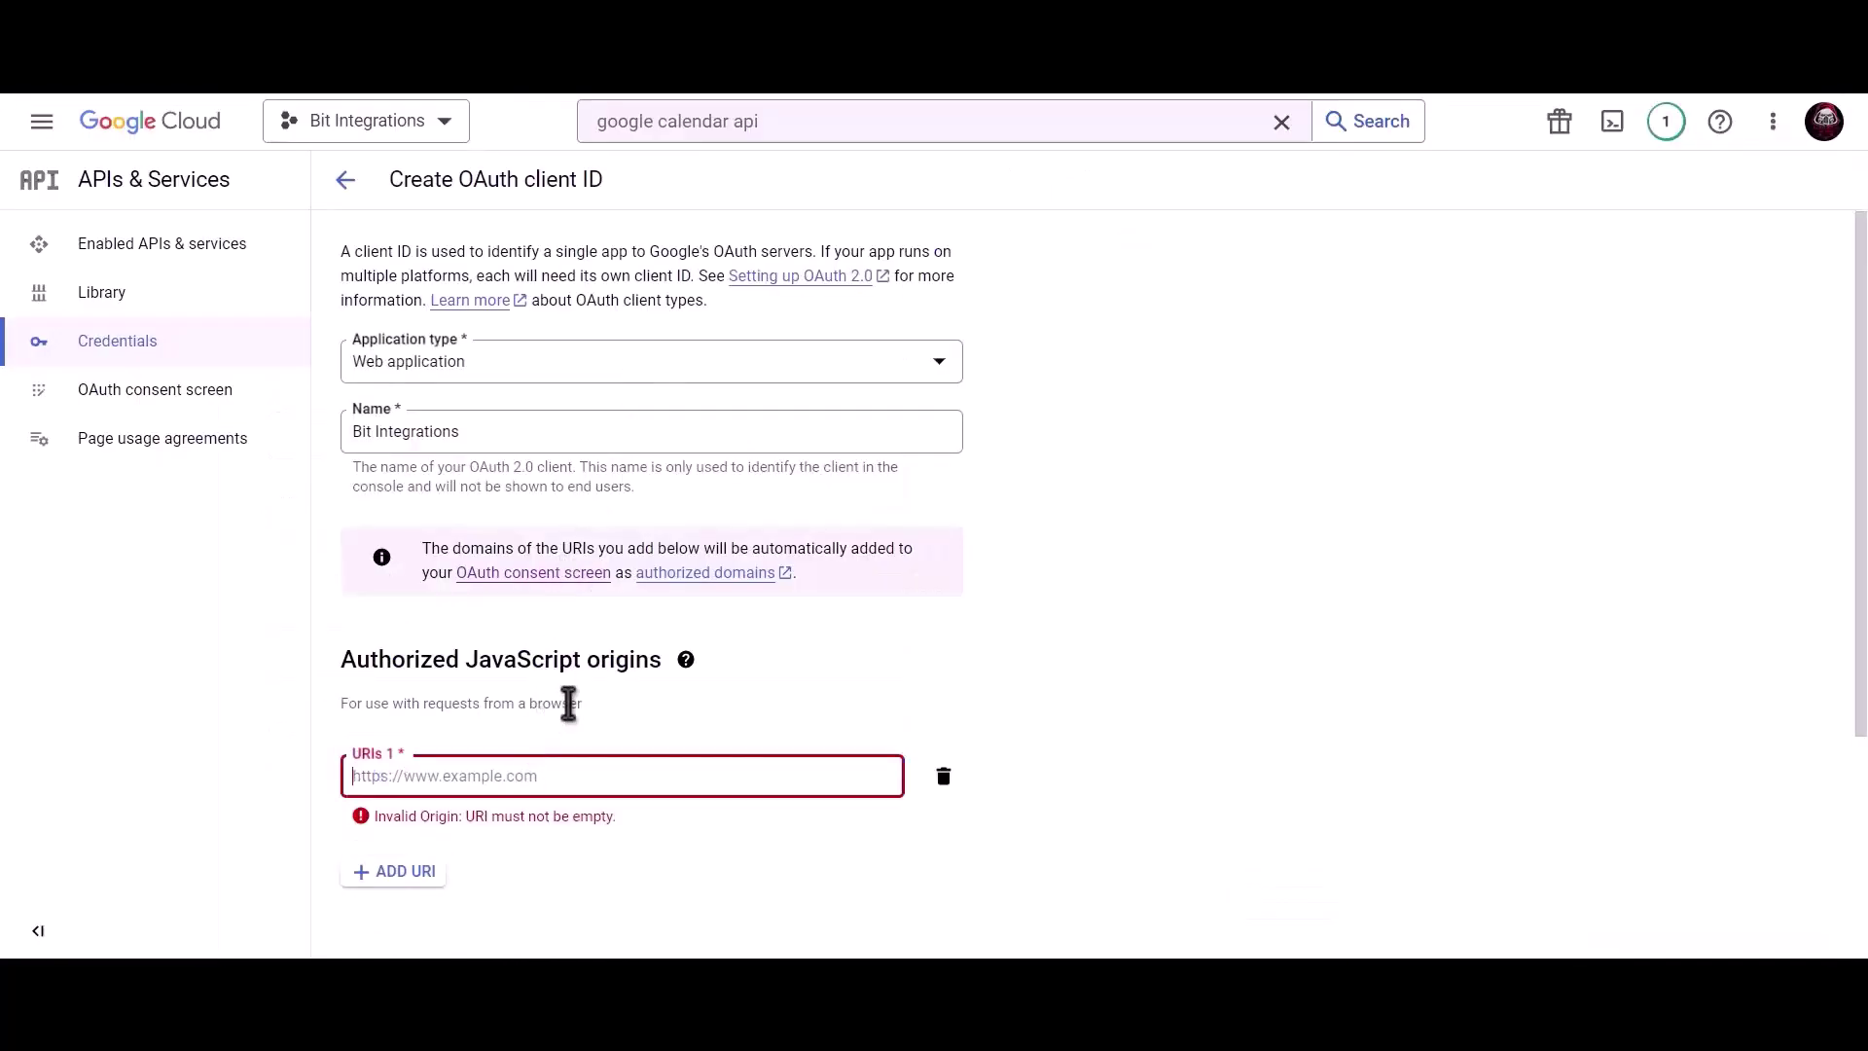
Paste the homepage URL as the JavaScript origin and copy the Authorized Redirect URI.
key("ctrl+v")
scroll(569, 700, "down", 3)
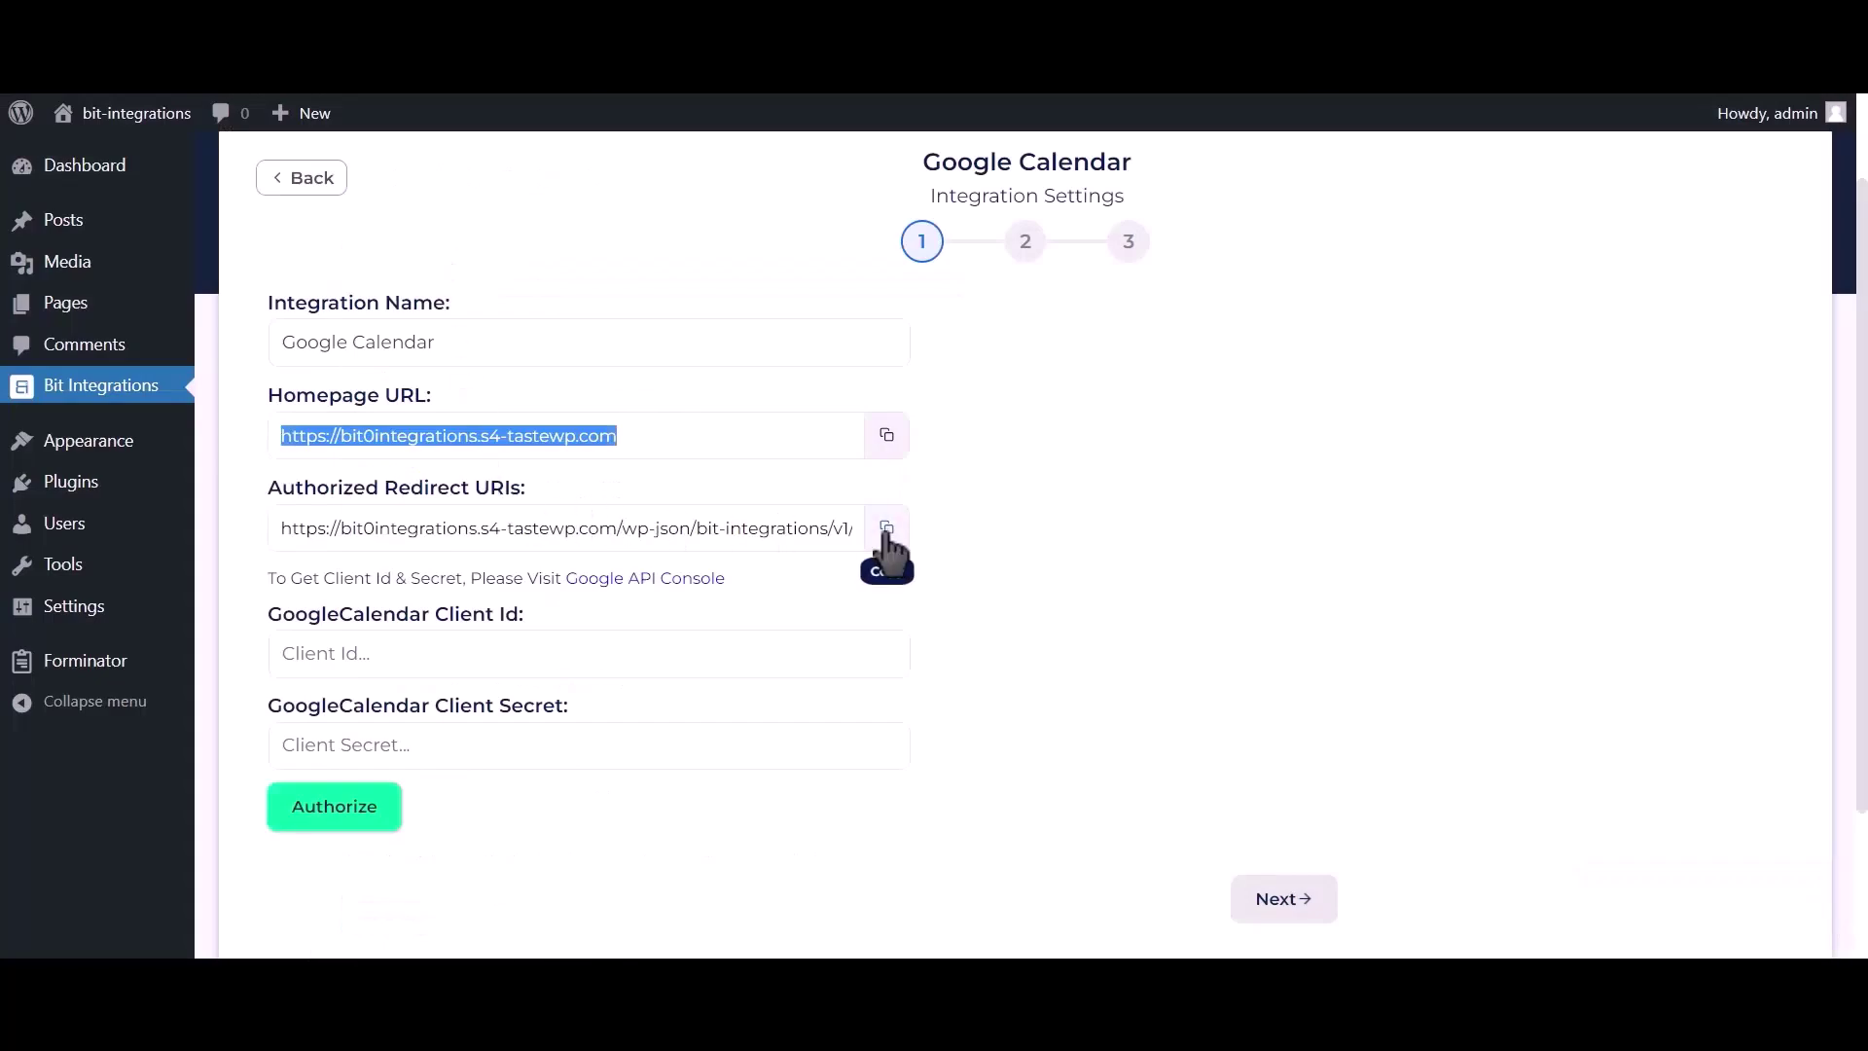
left_click(887, 530)
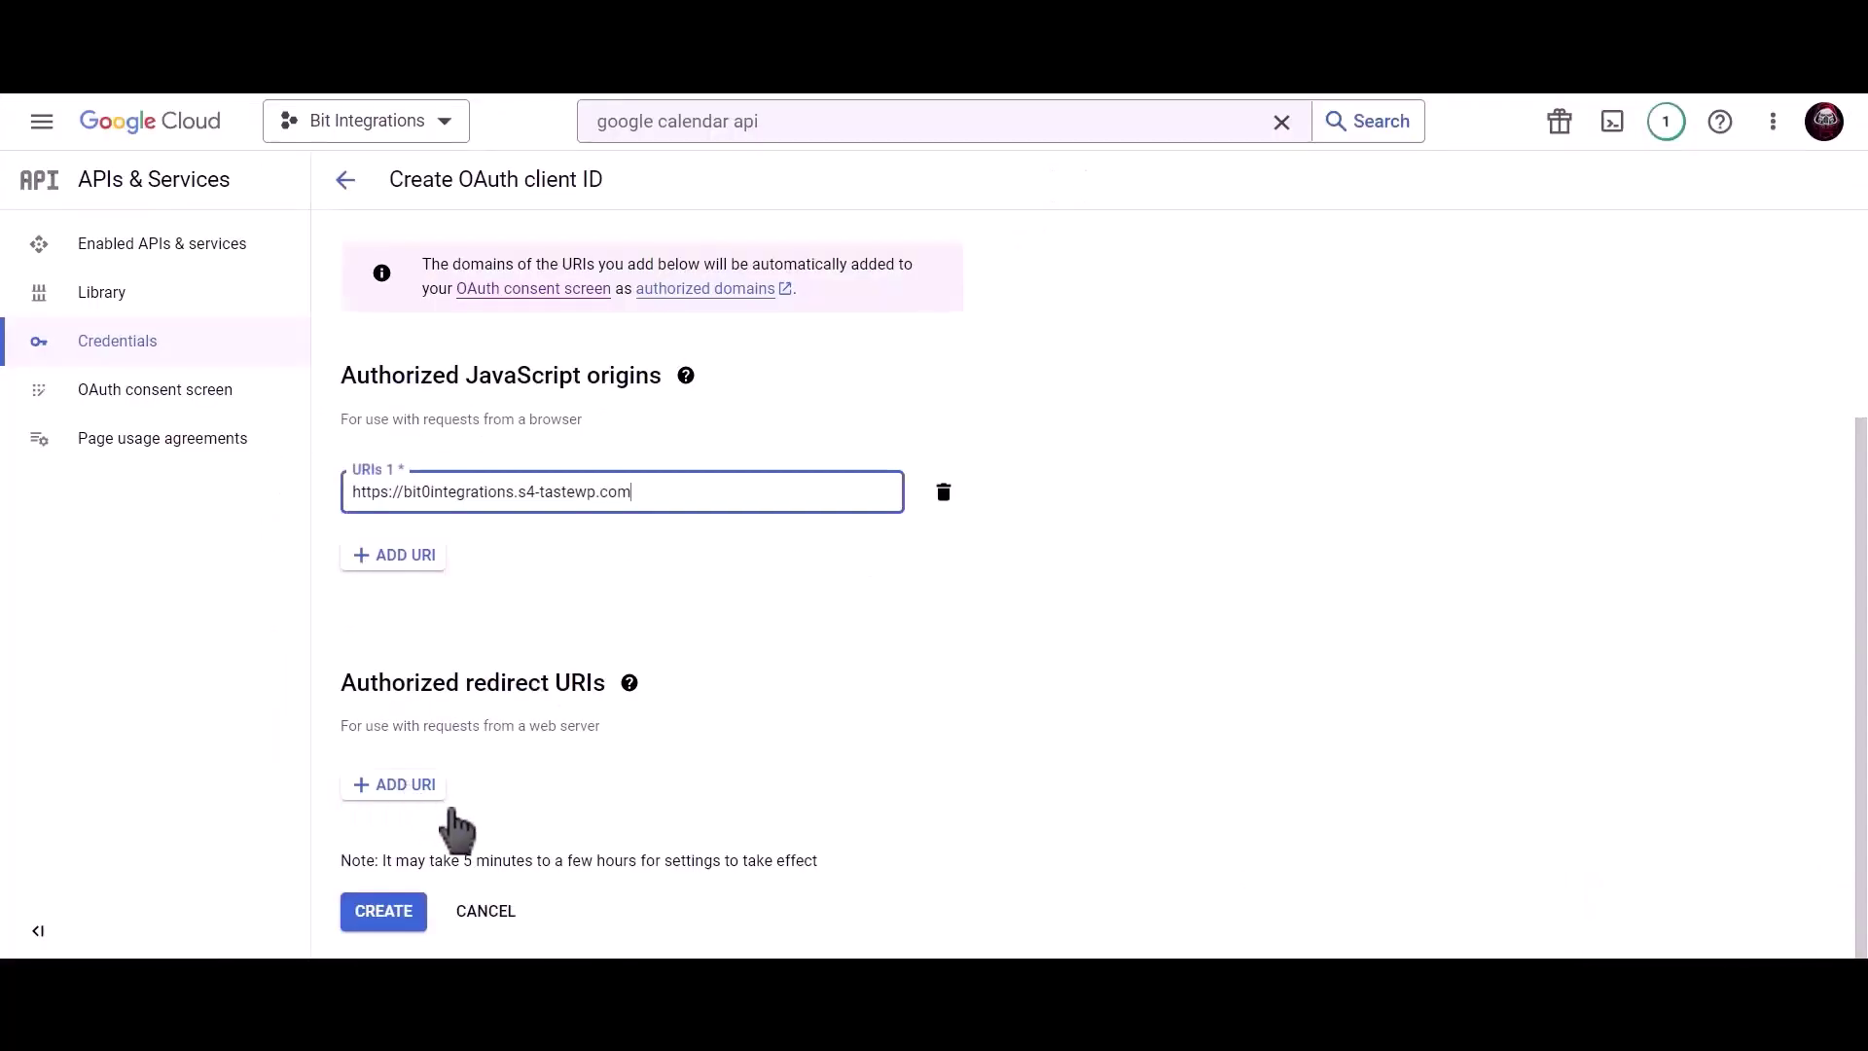
Add the copied redirect URI to the OAuth client and create it.
left_click(429, 788)
key("ctrl+v")
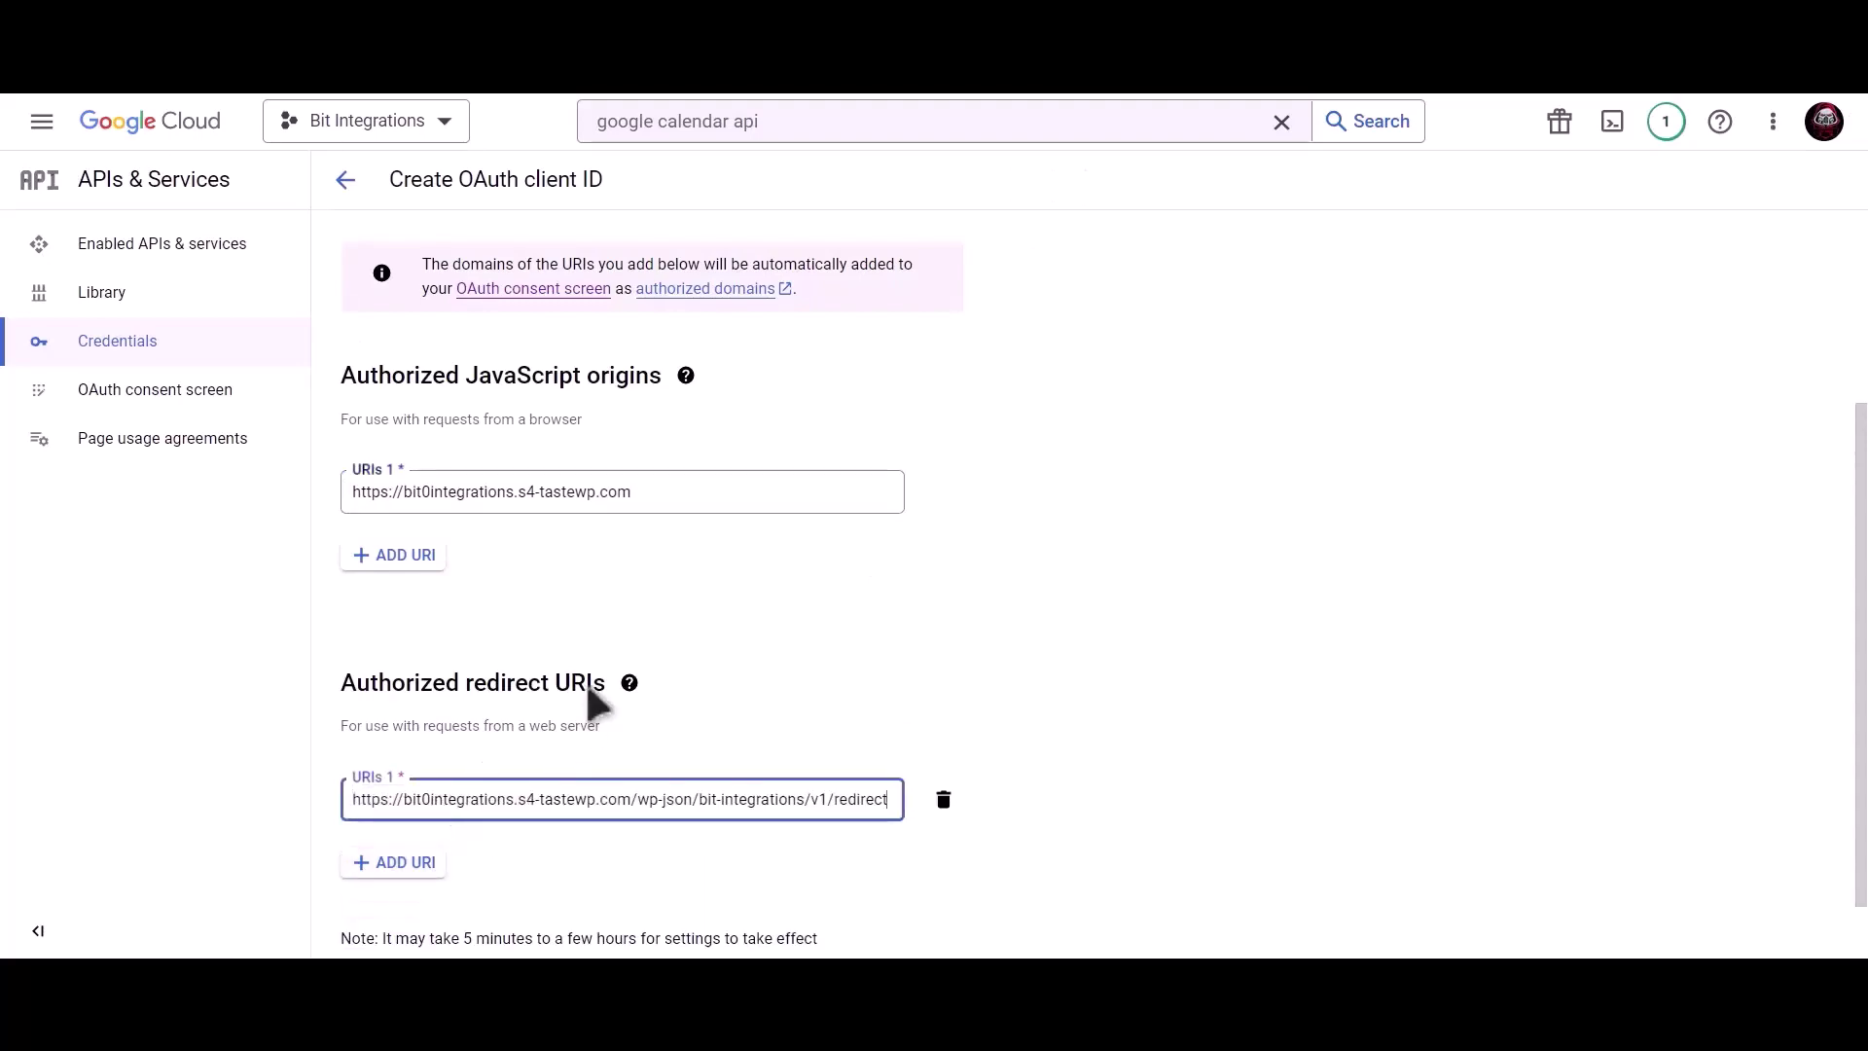
scroll(592, 681, "down", 1)
left_click(391, 914)
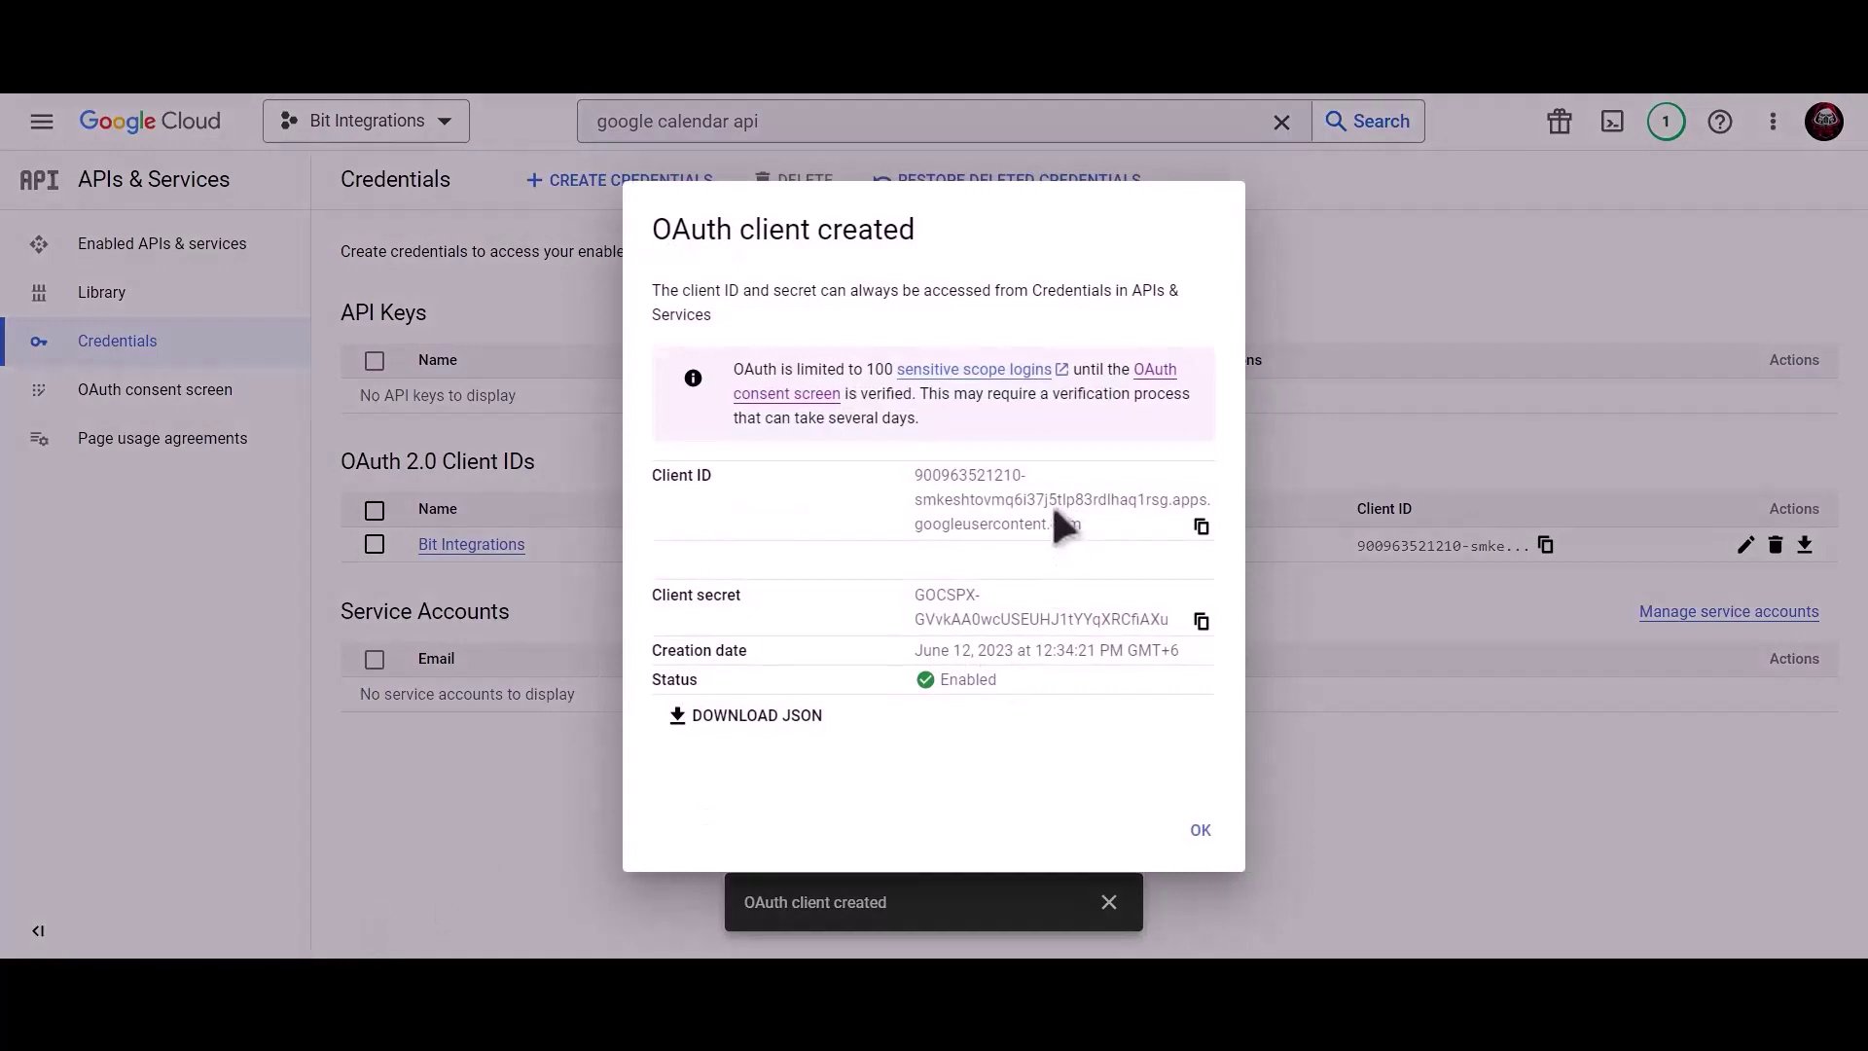
Copy the client ID and secret into the Google Calendar integration form and authorize.
left_click(1203, 527)
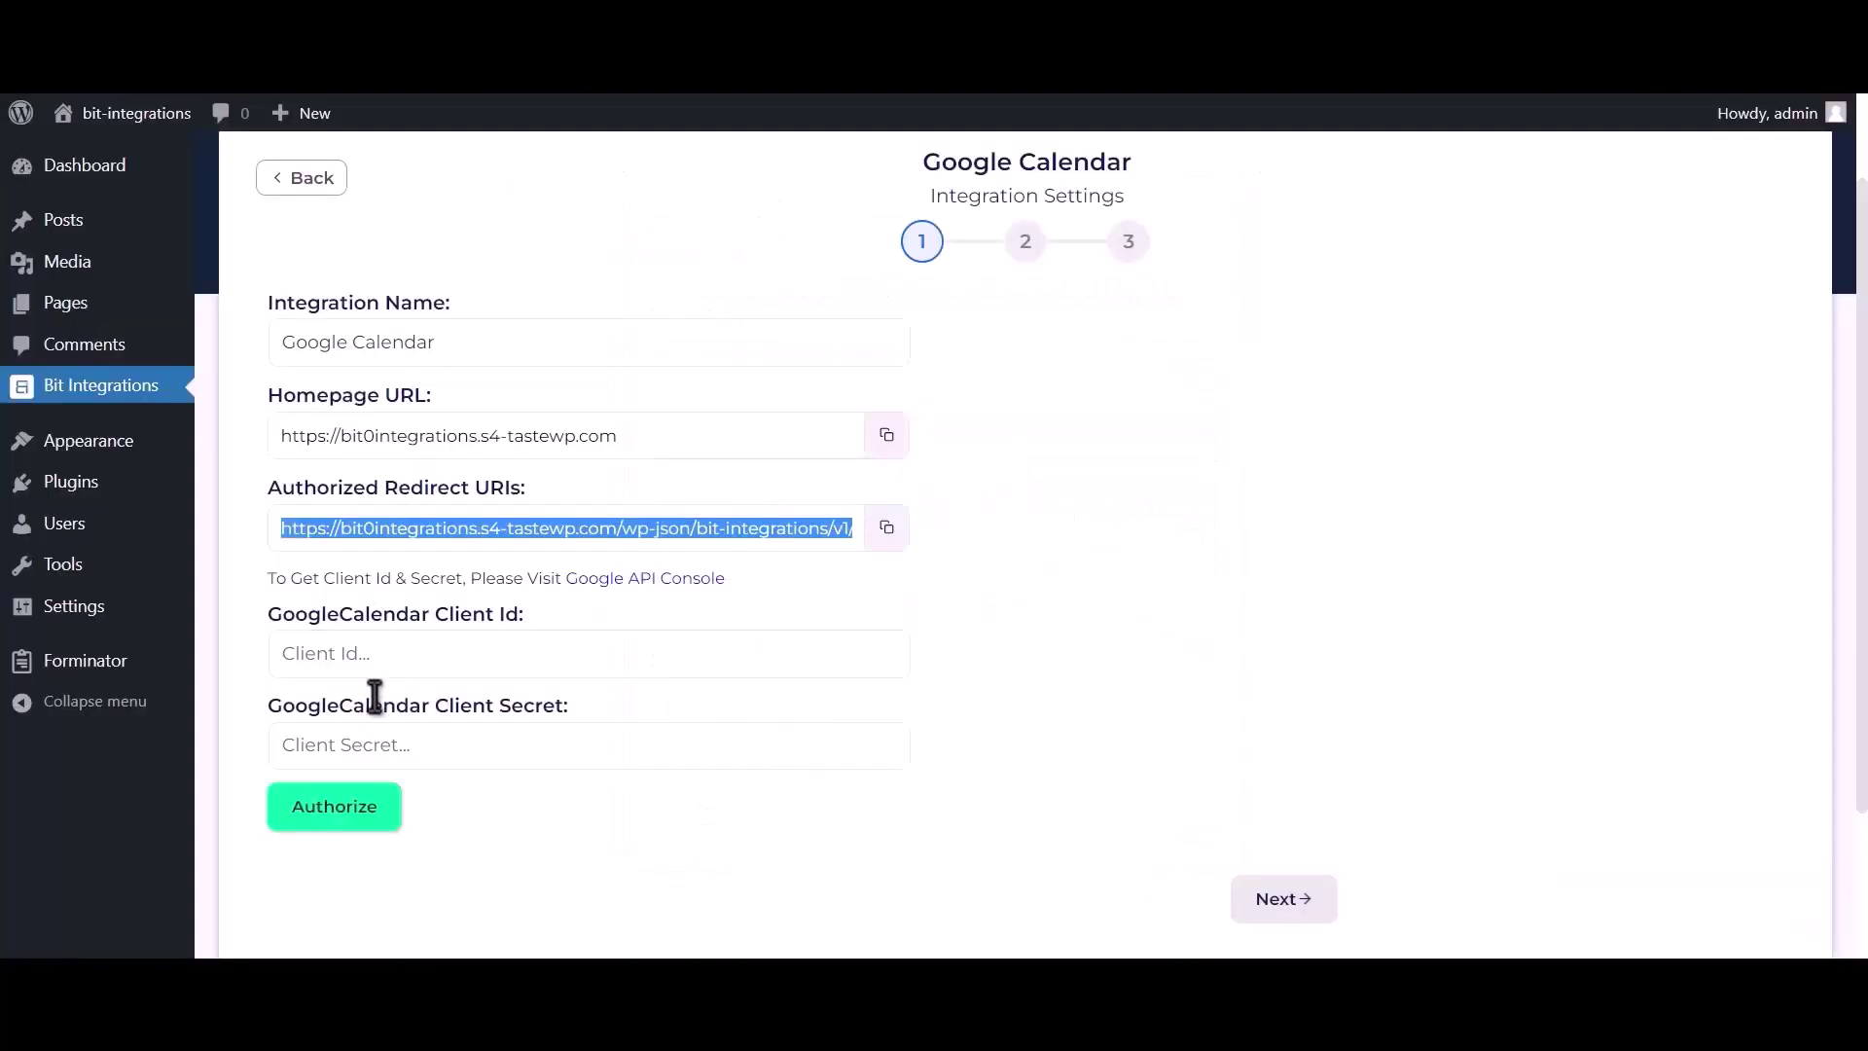
left_click(410, 654)
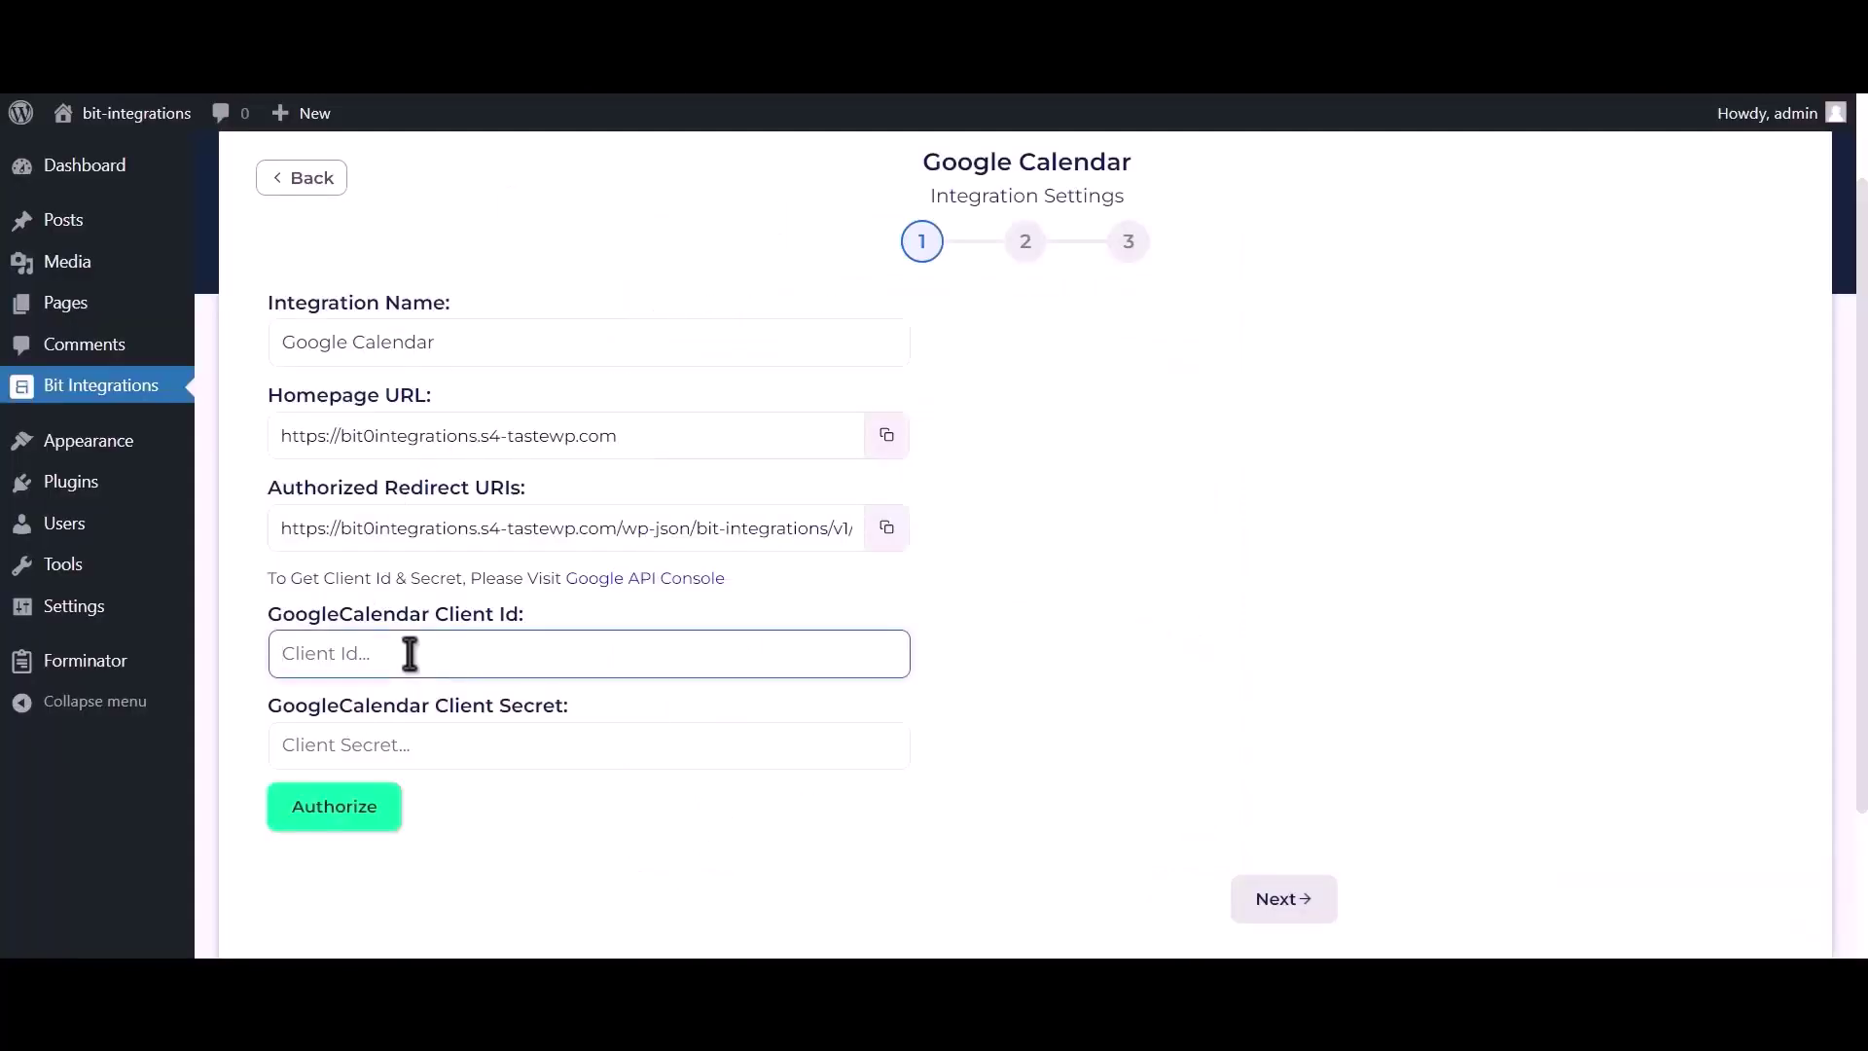
key("ctrl+v")
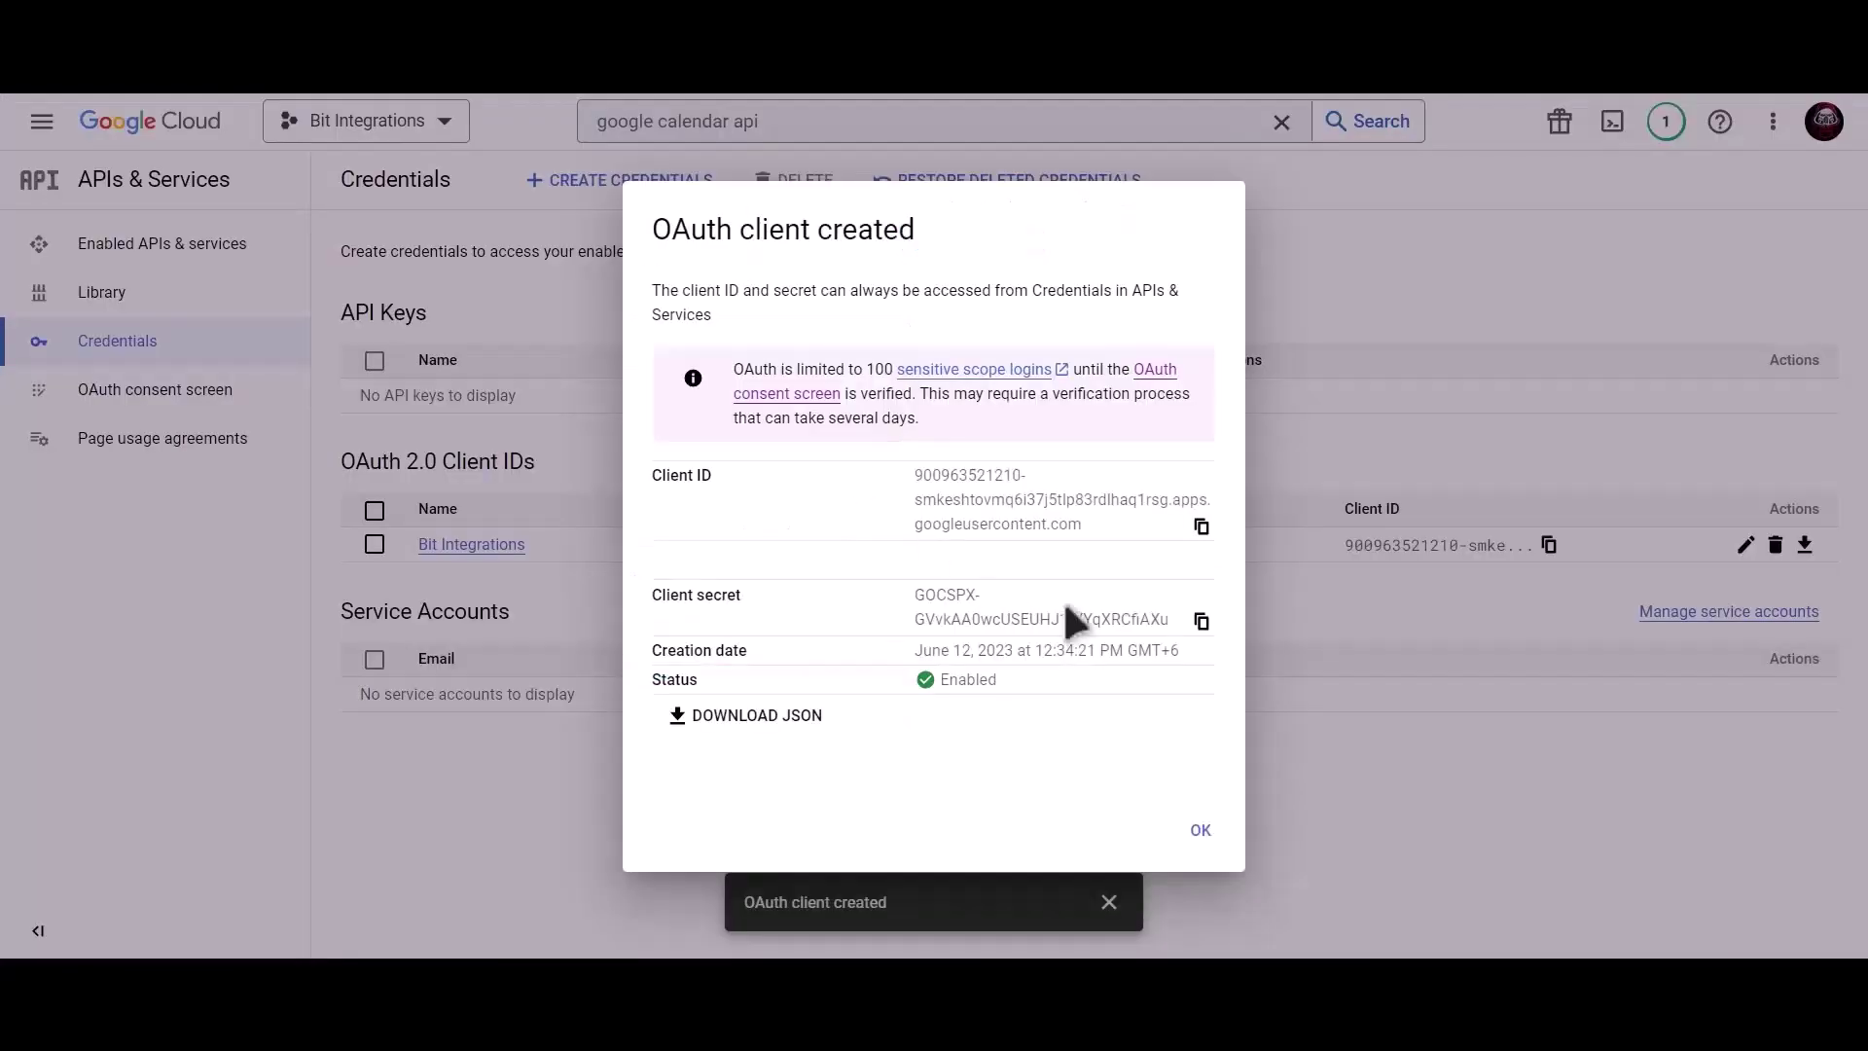
left_click(1202, 620)
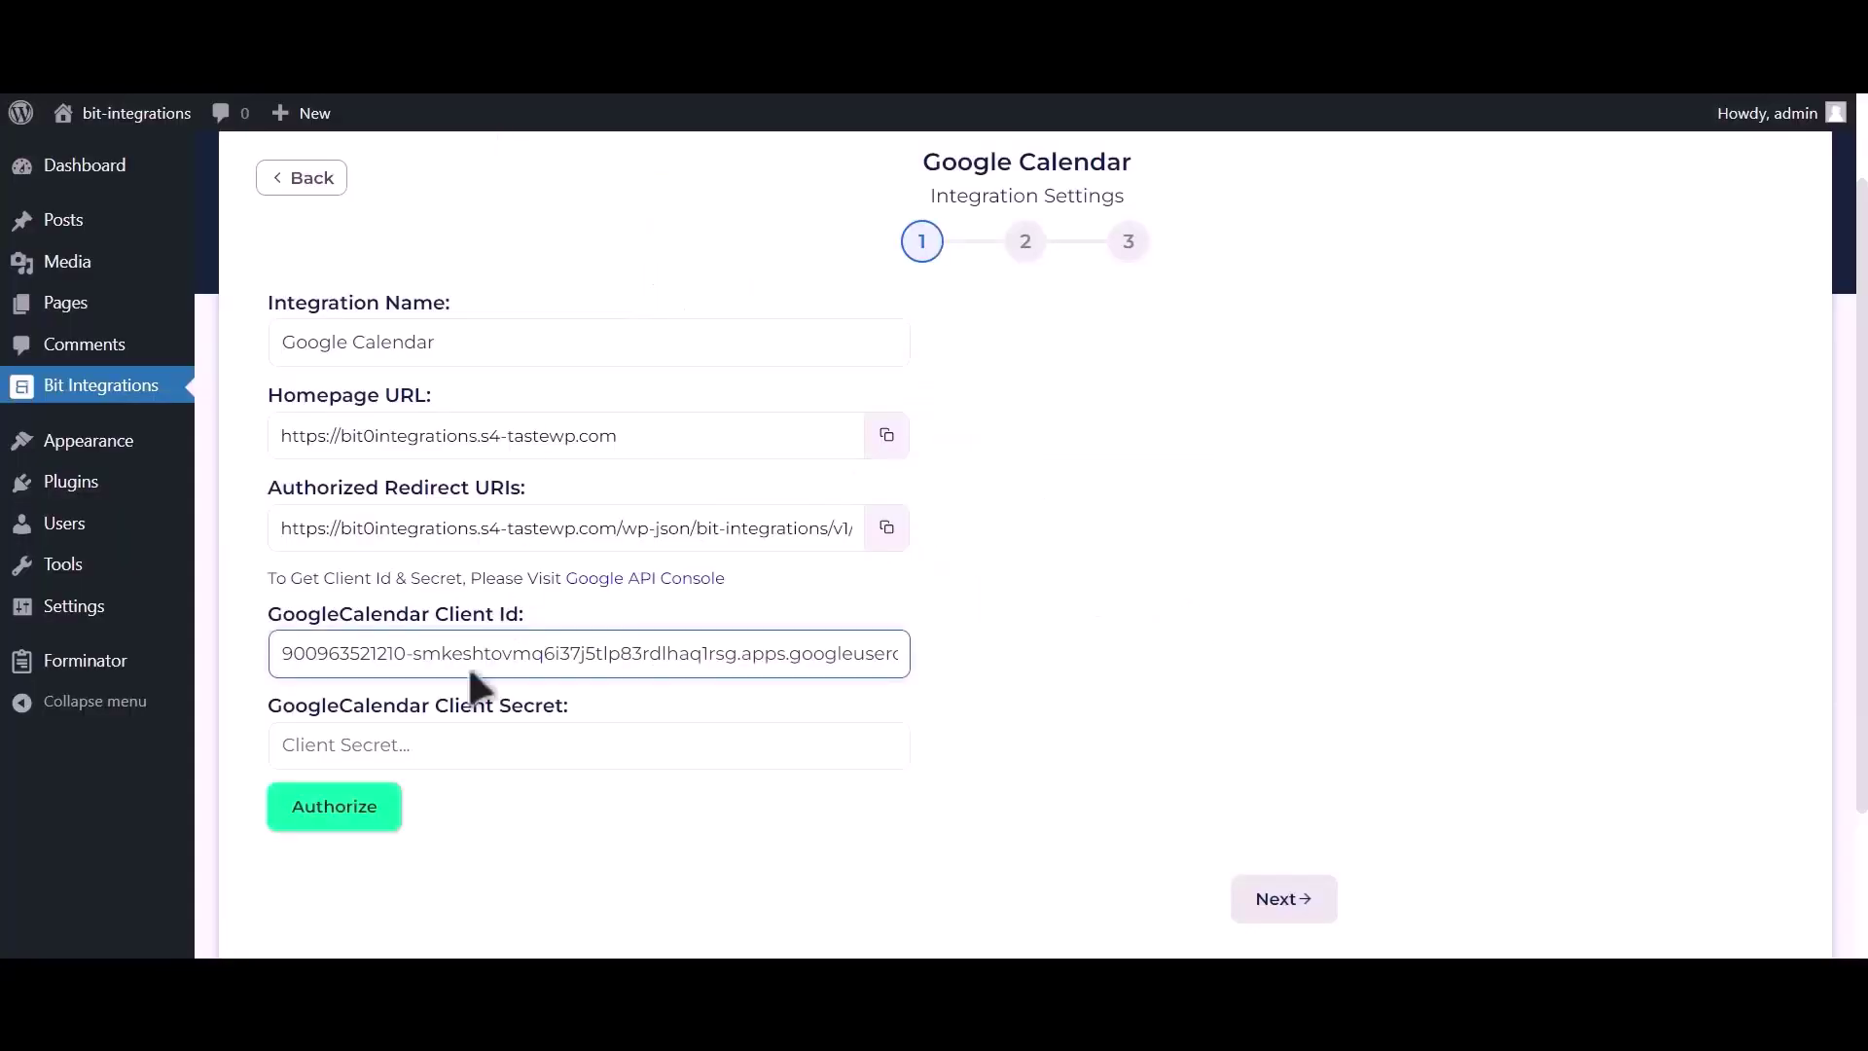
left_click(452, 742)
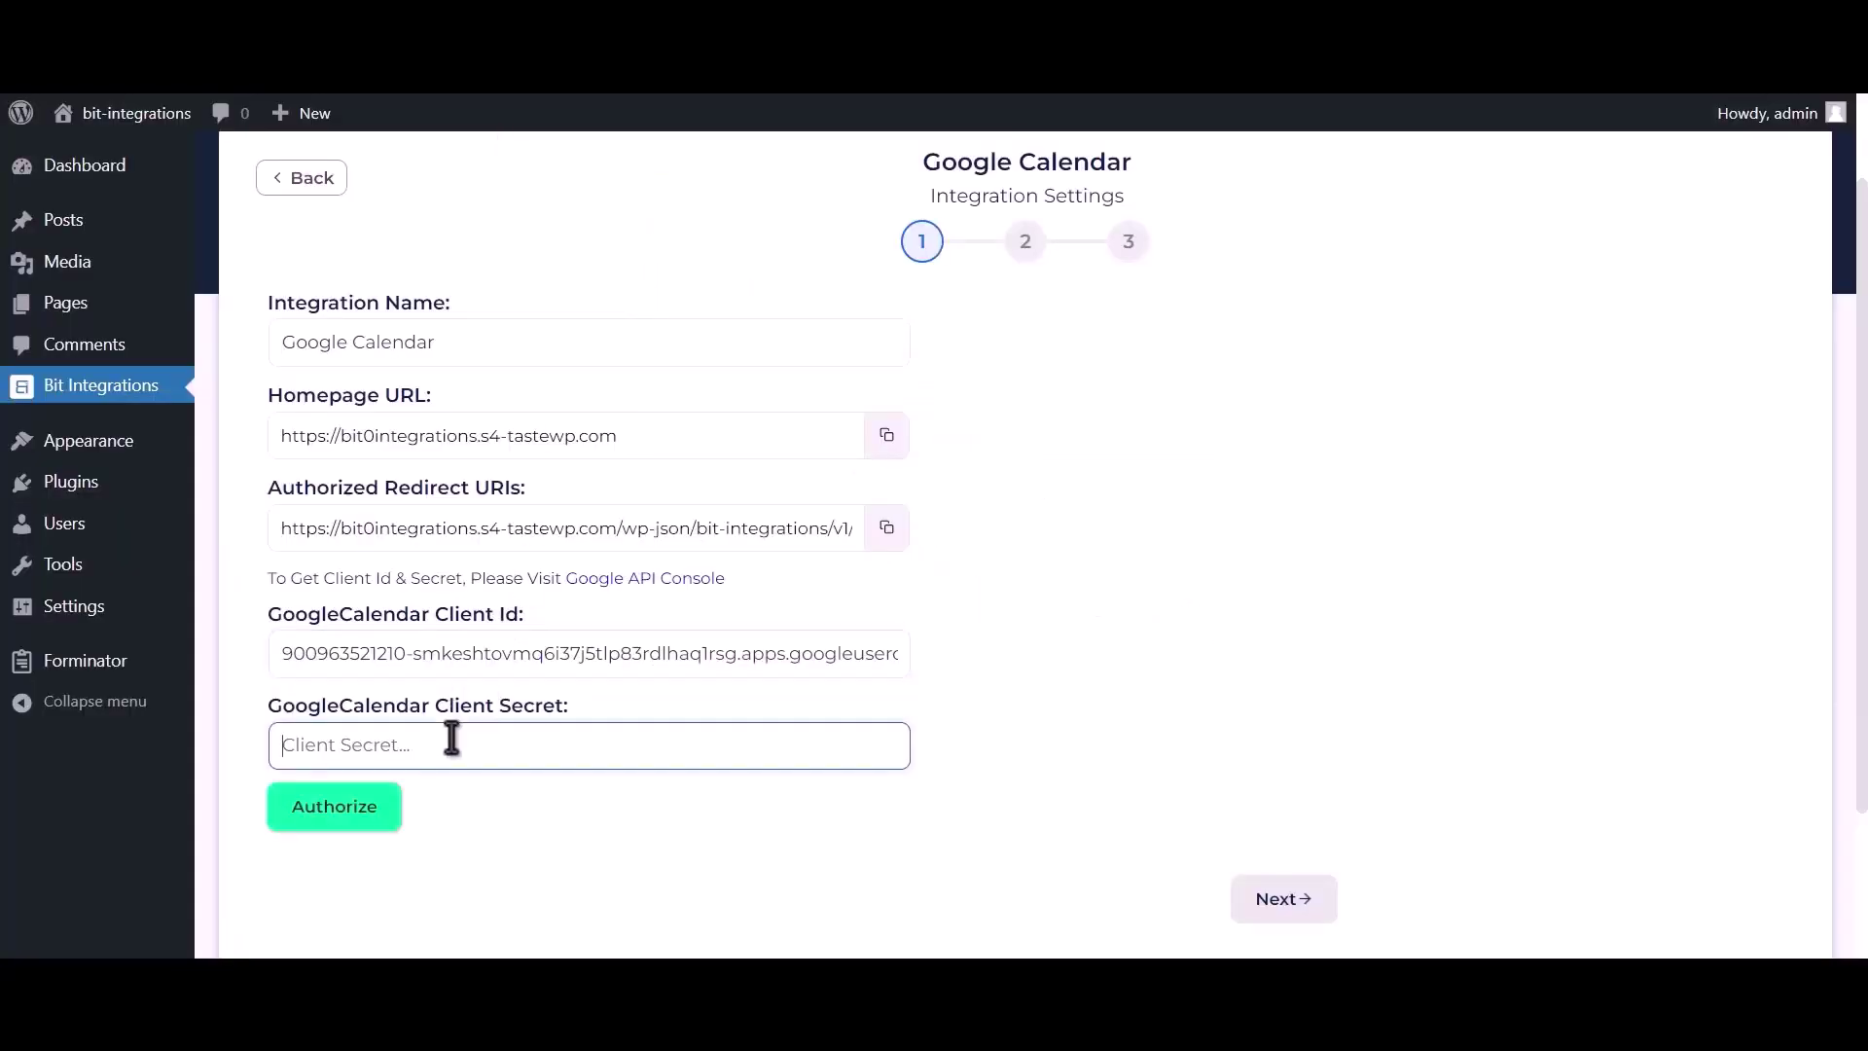
key("ctrl+v")
left_click(362, 827)
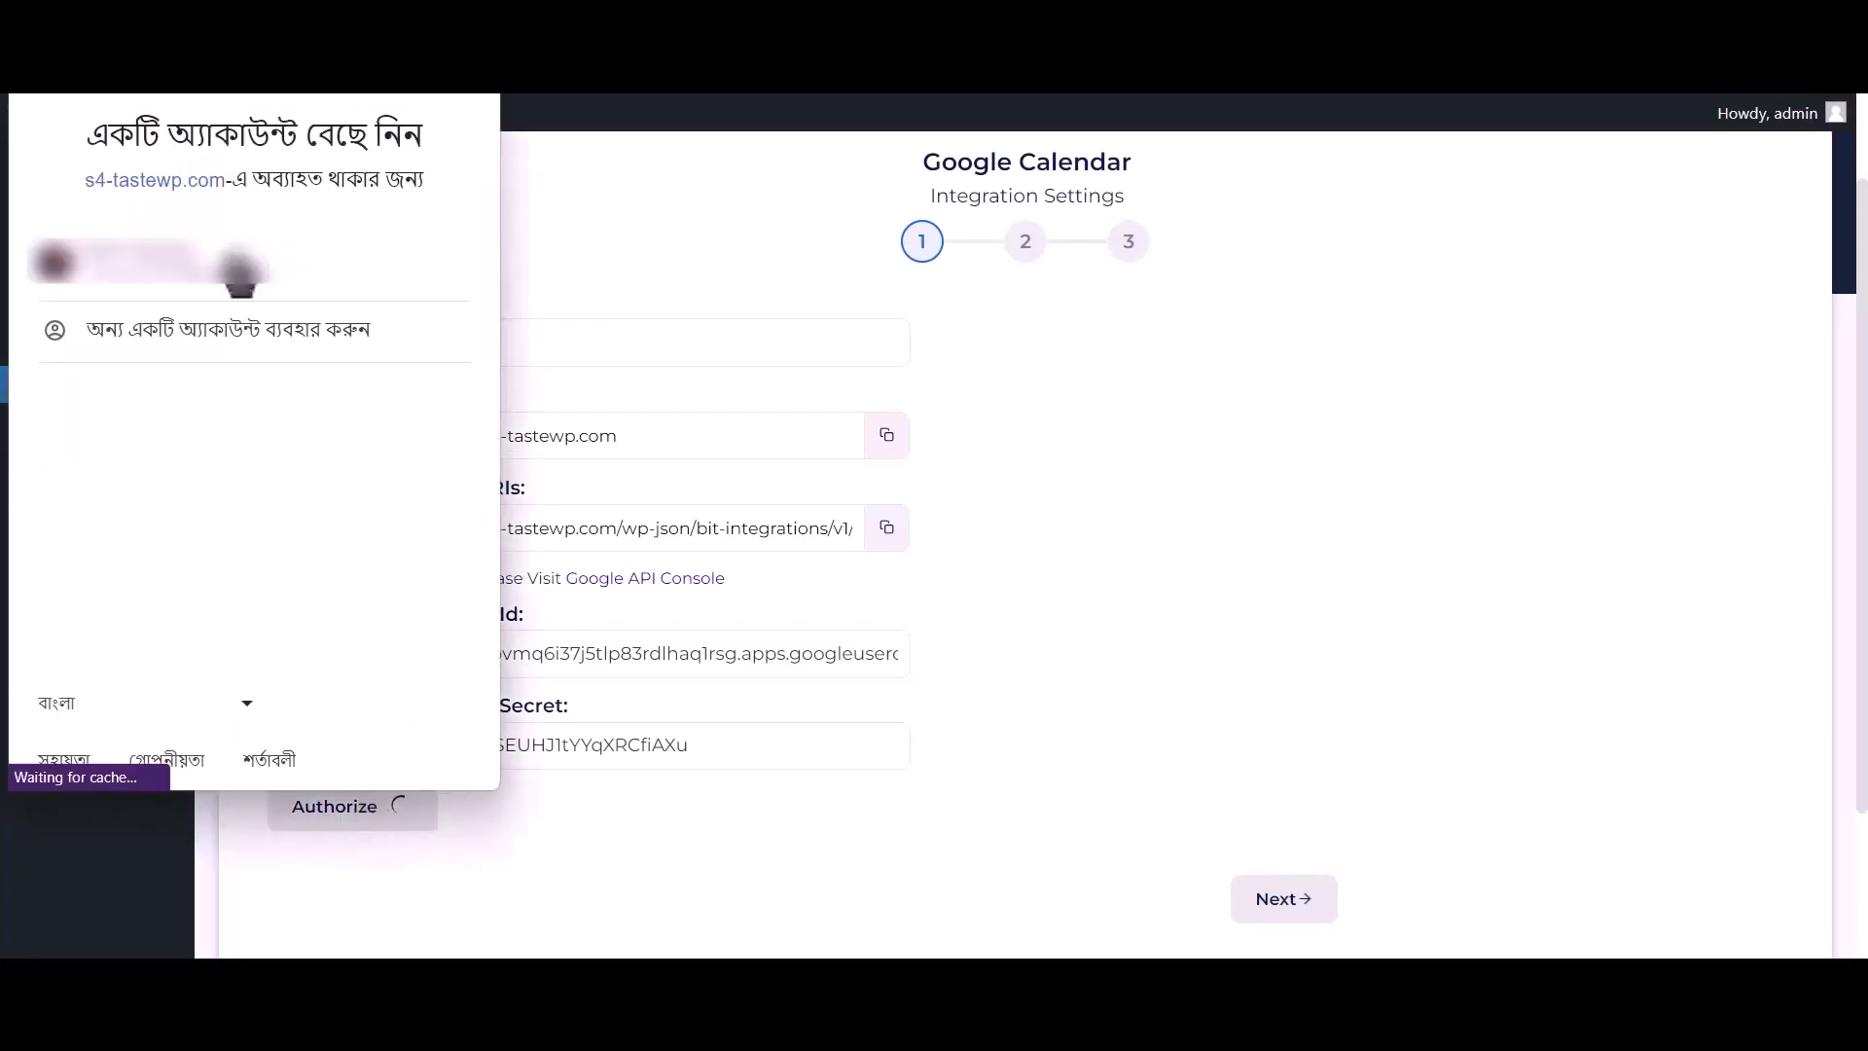
Choose the Google account, proceed past the unverified-site warning, and grant Google Calendar access.
left_click(369, 280)
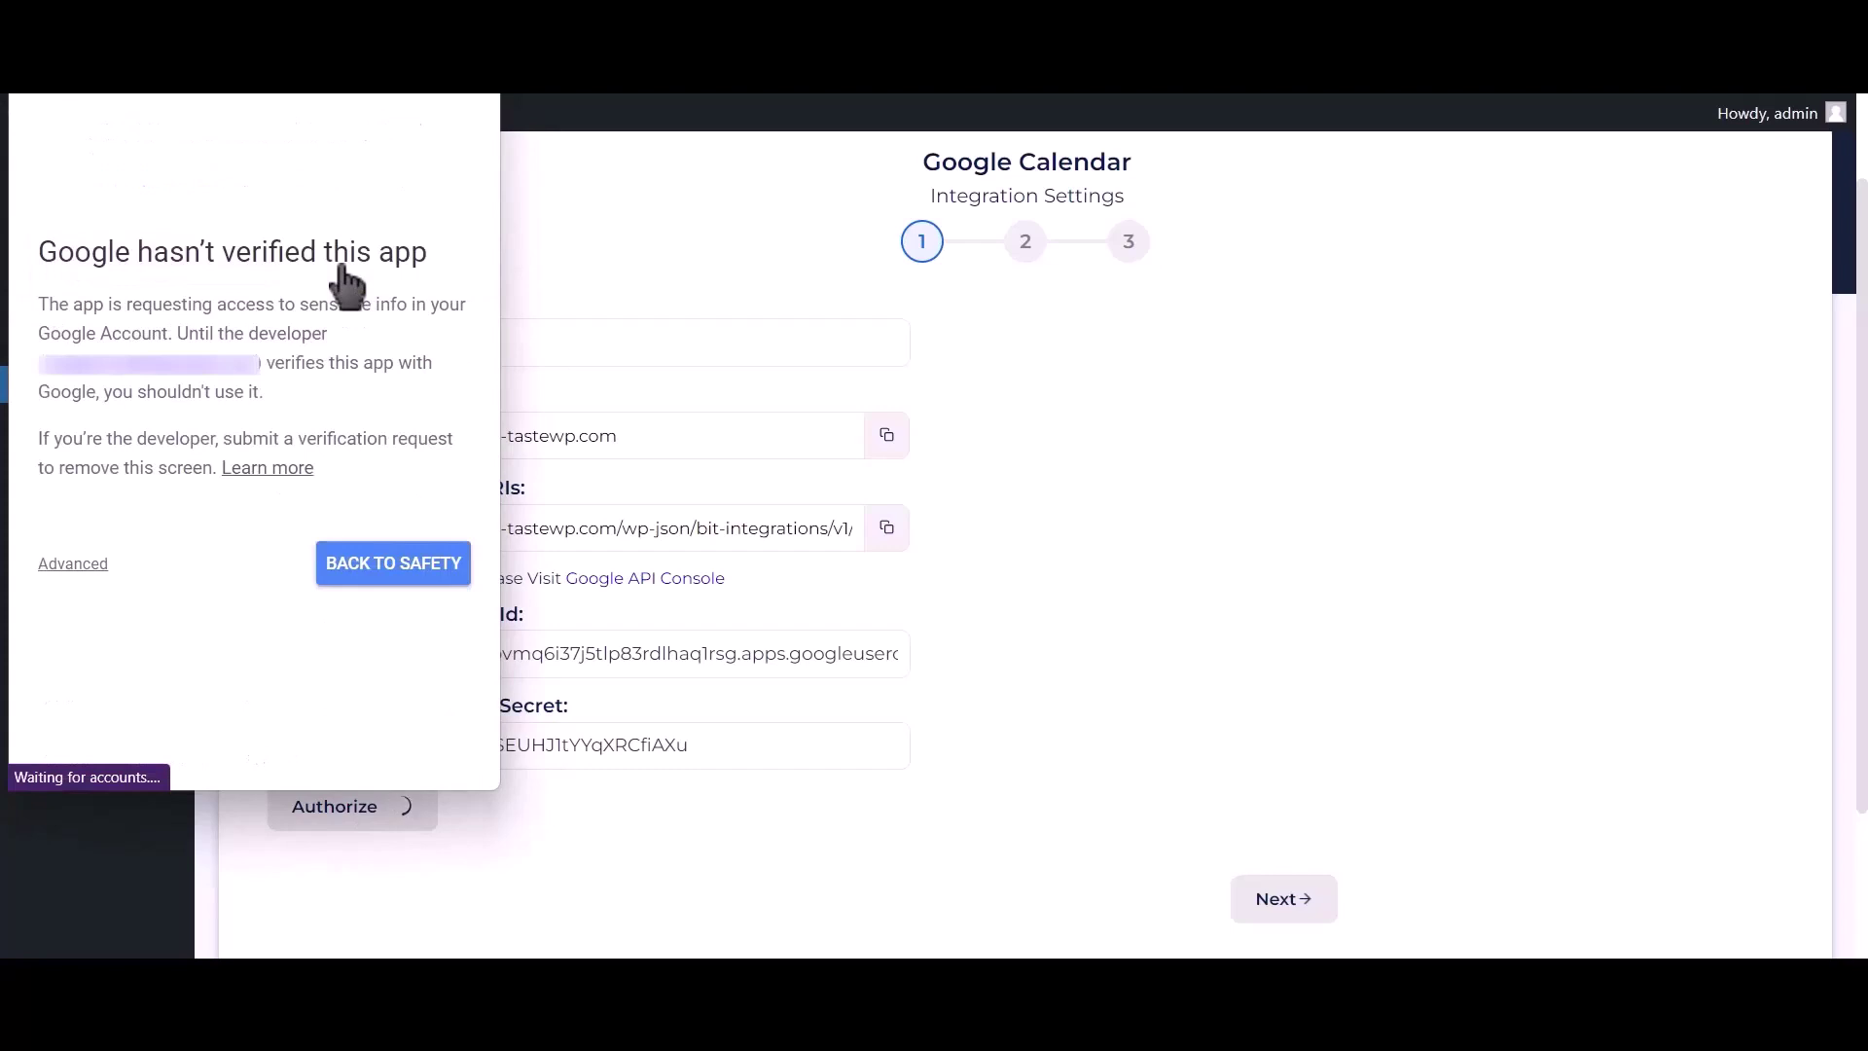
left_click(74, 563)
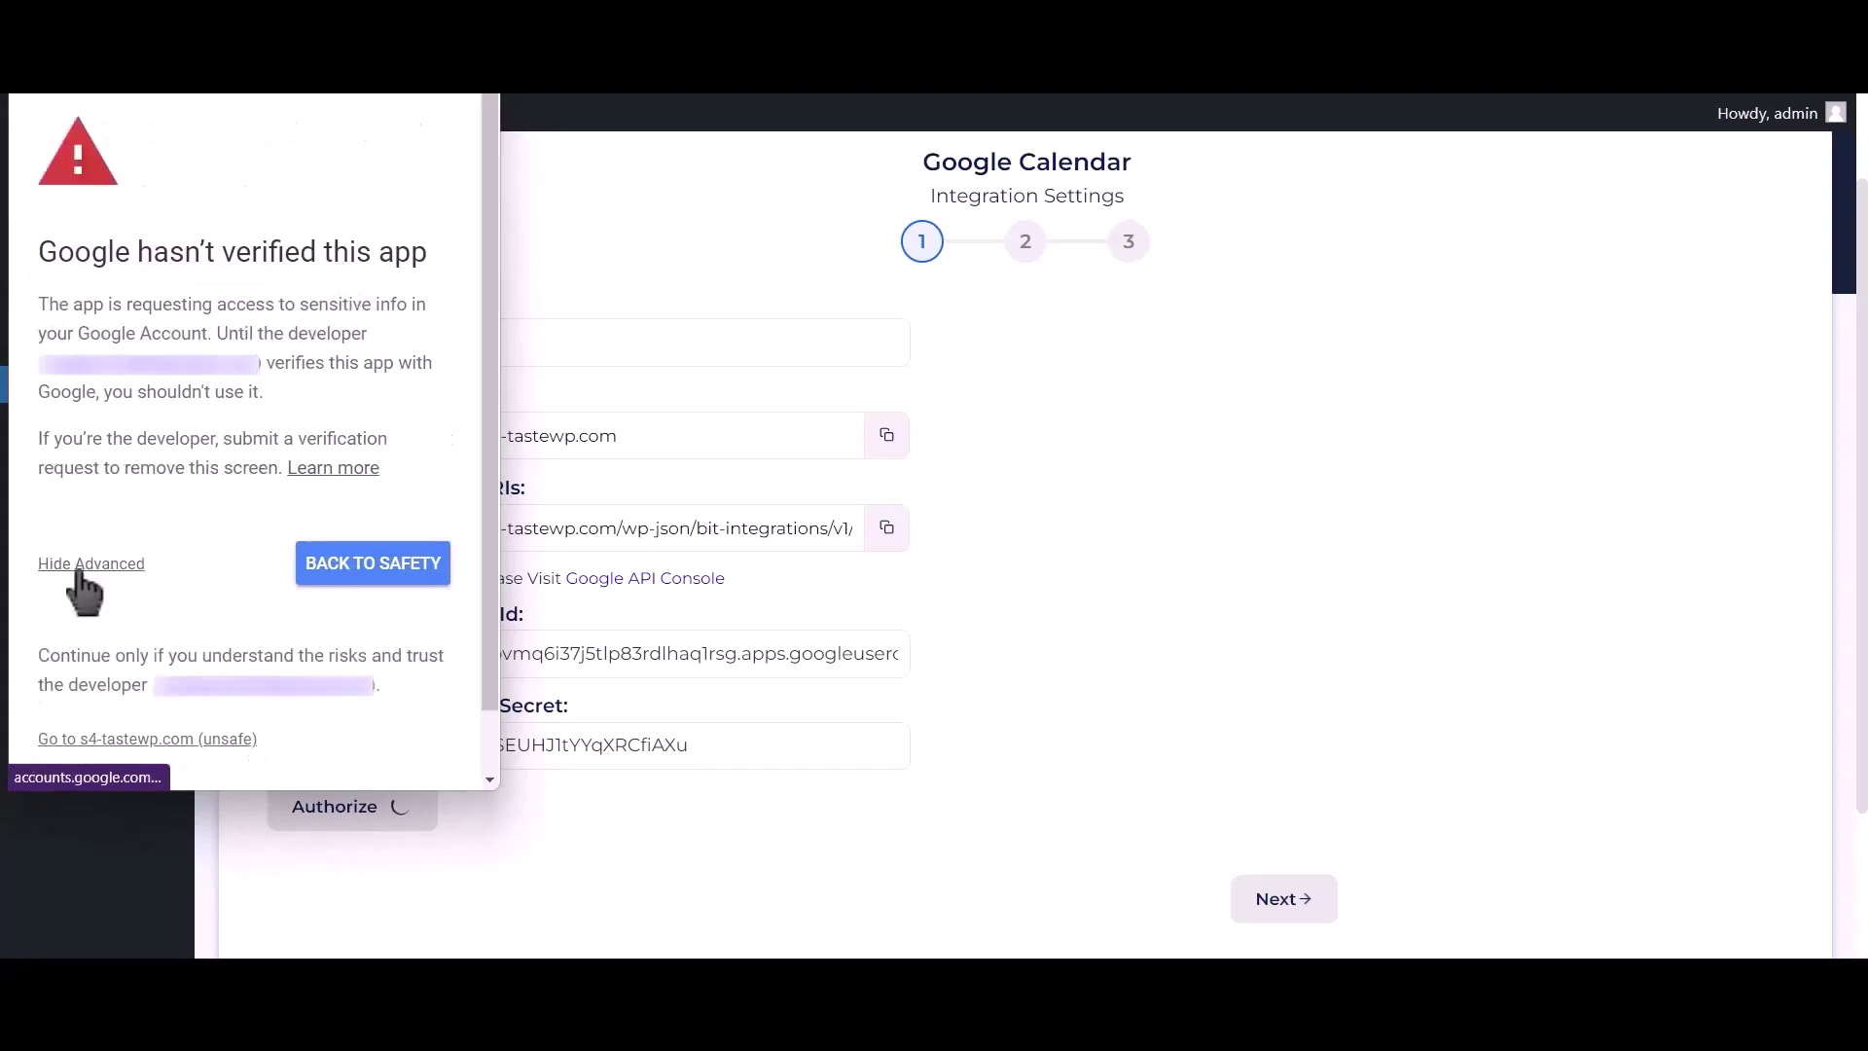
left_click(78, 739)
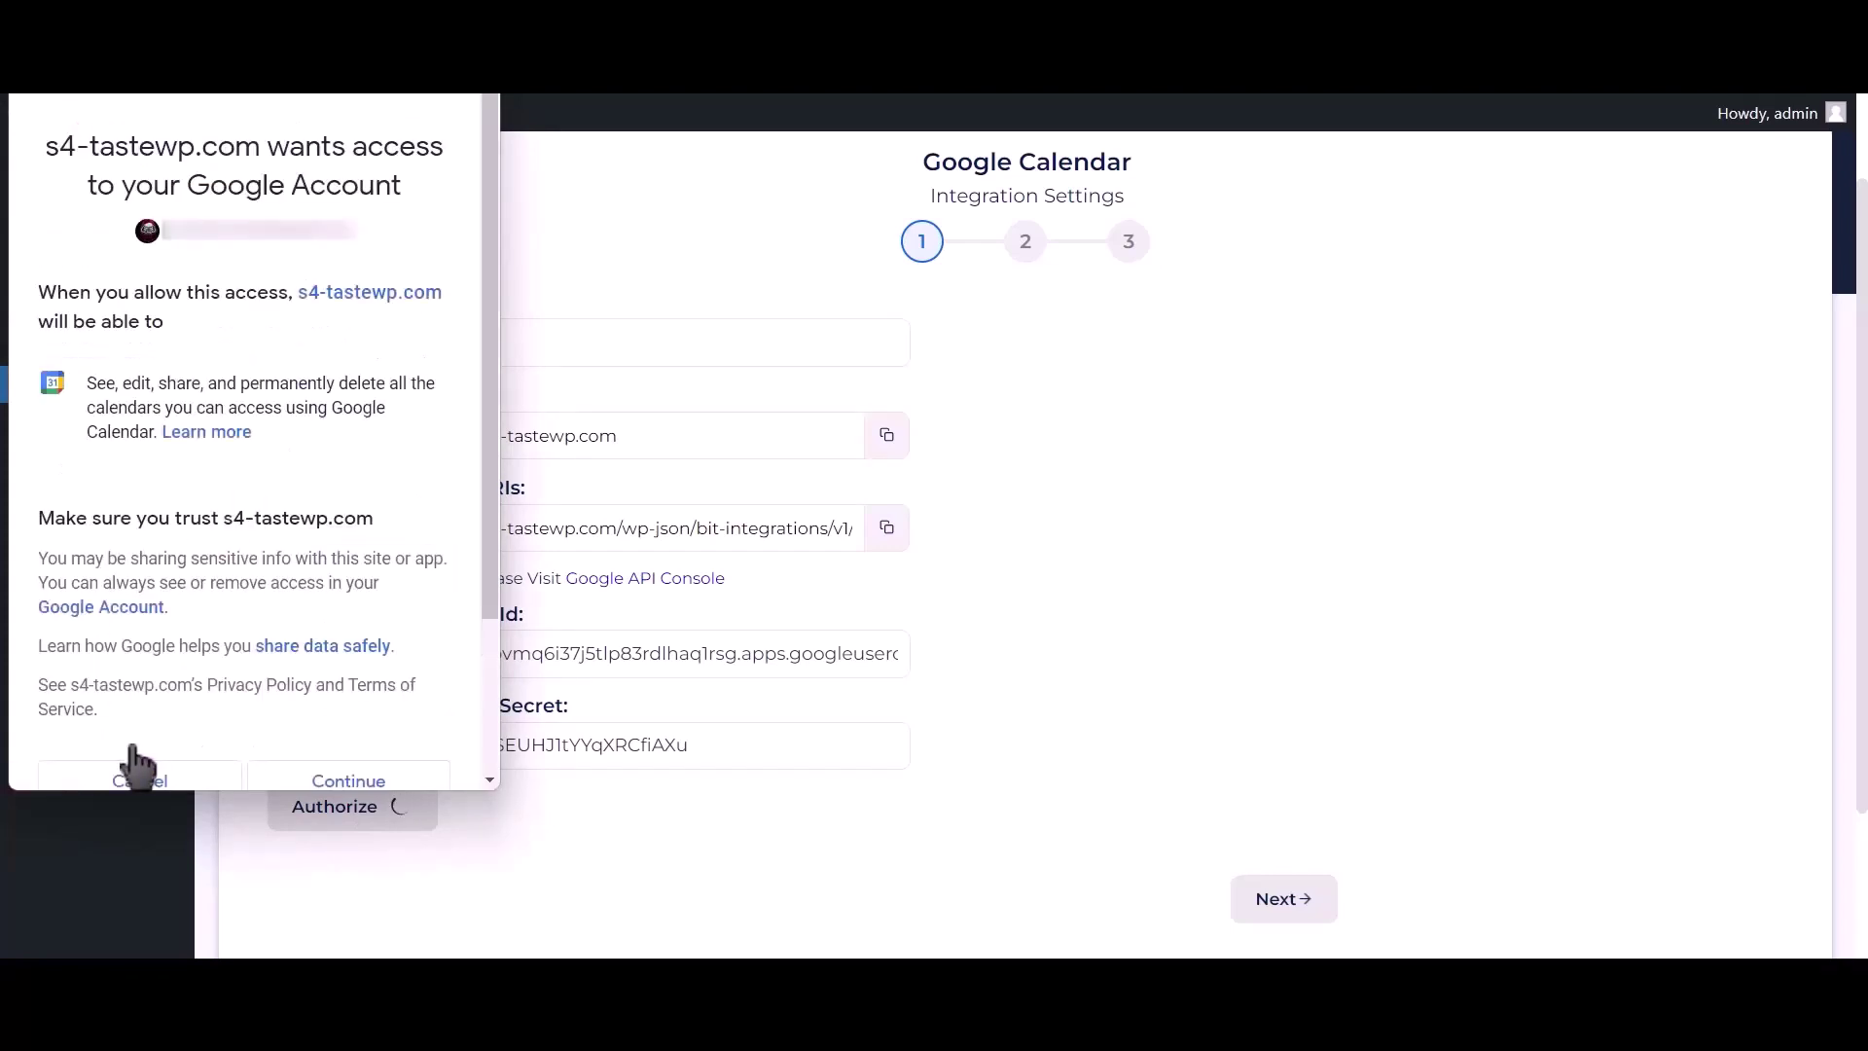
left_click(428, 781)
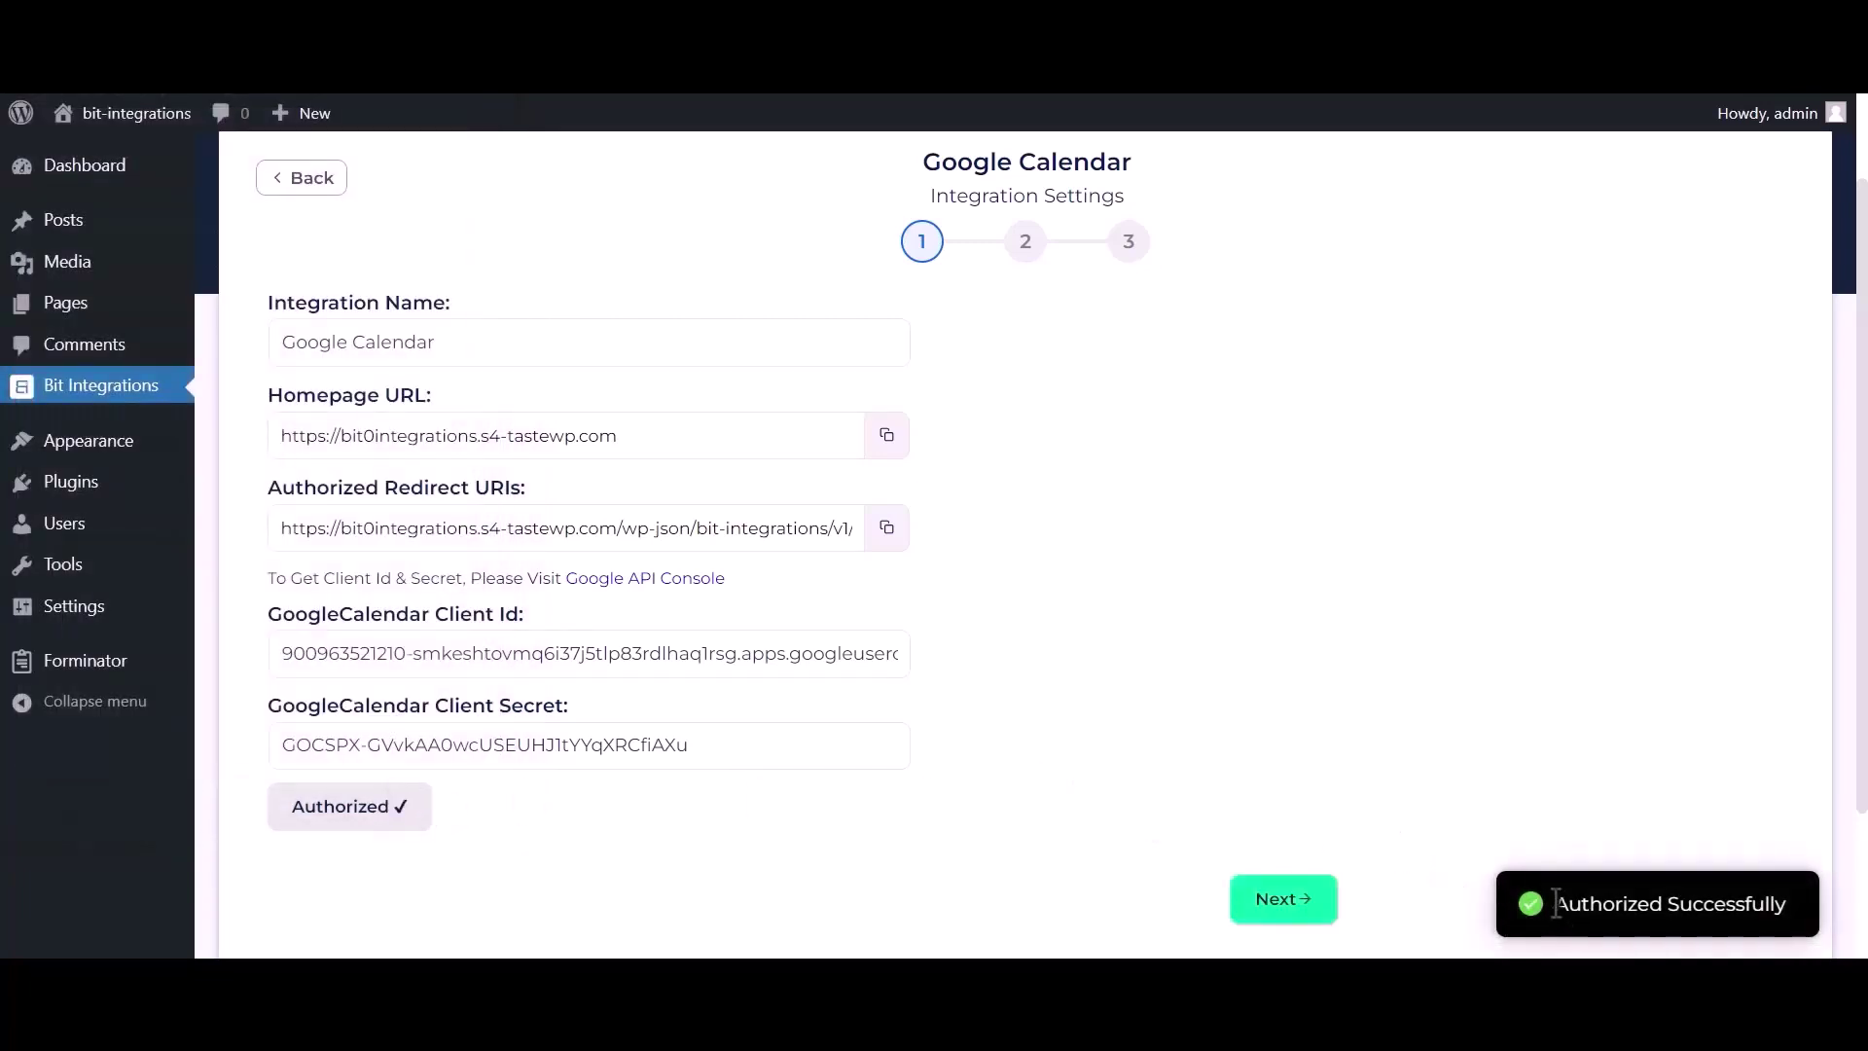
left_click_drag(1557, 903, 1785, 903)
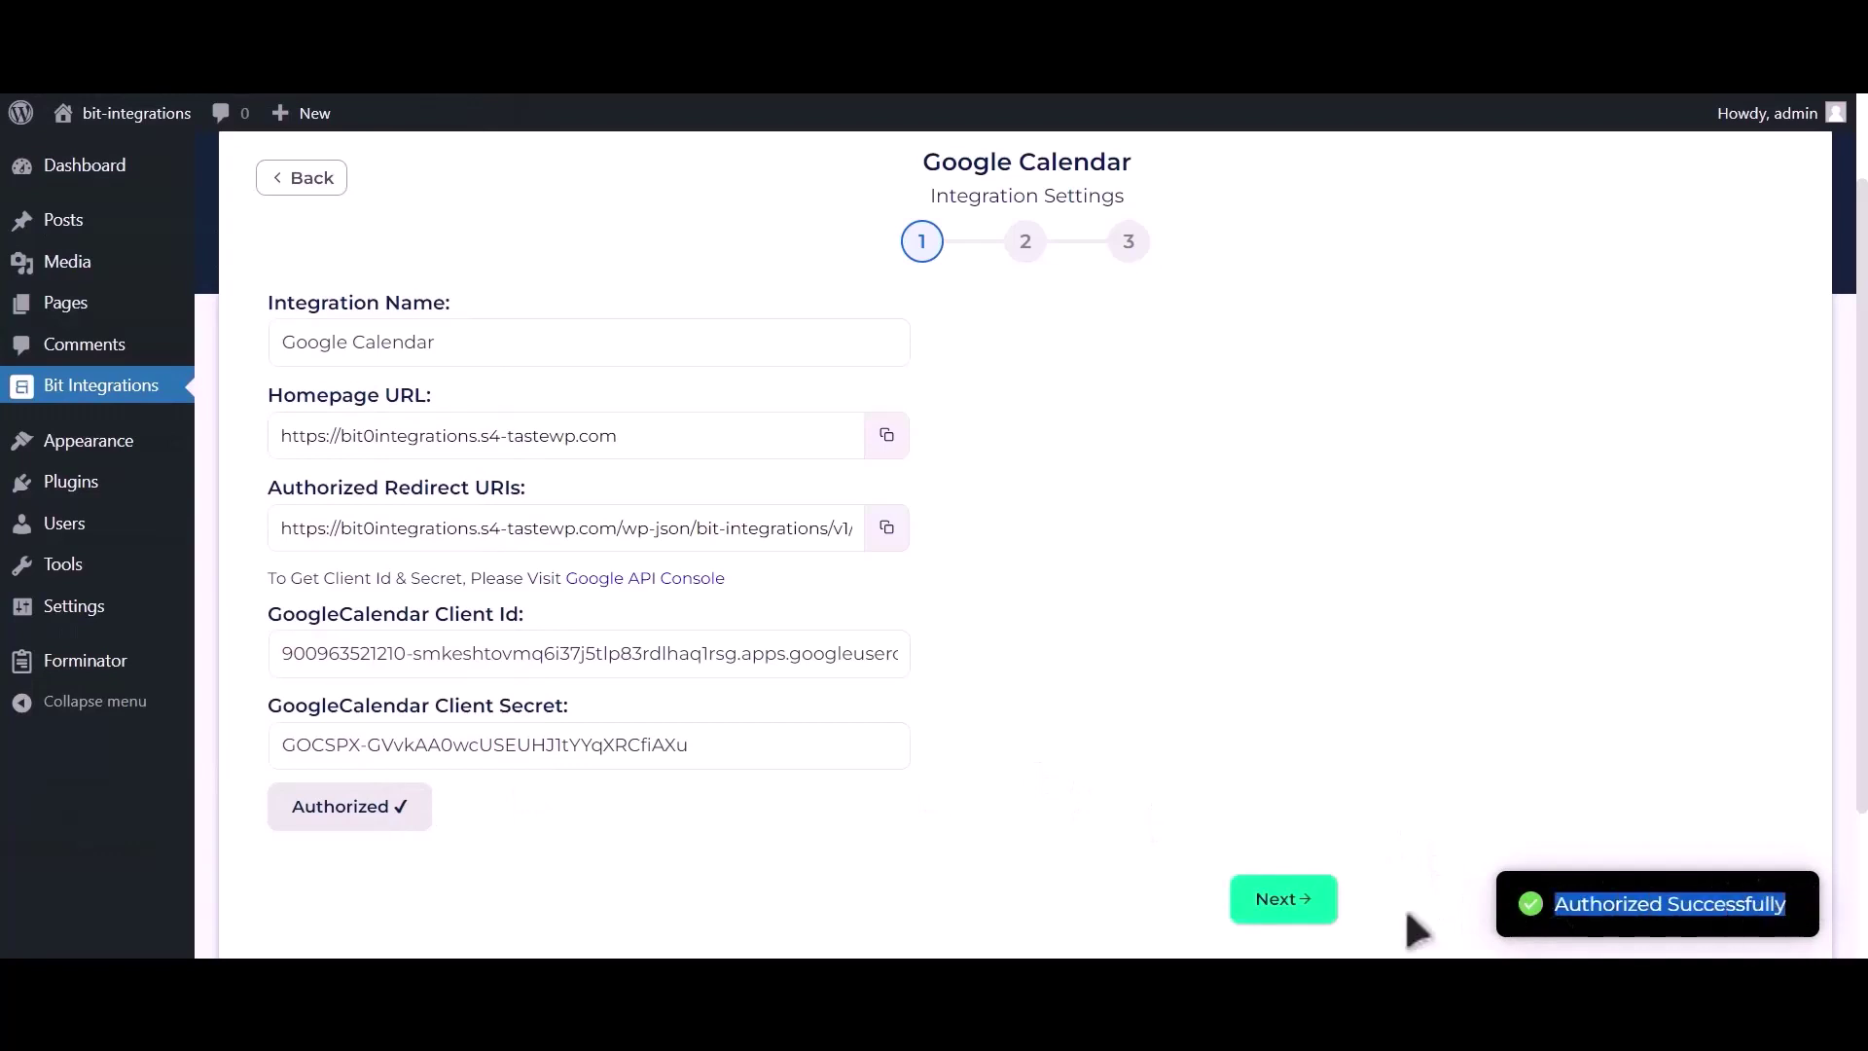
Target the Bit Integrations calendar with the Asia/Dhaka time zone.
left_click(1299, 915)
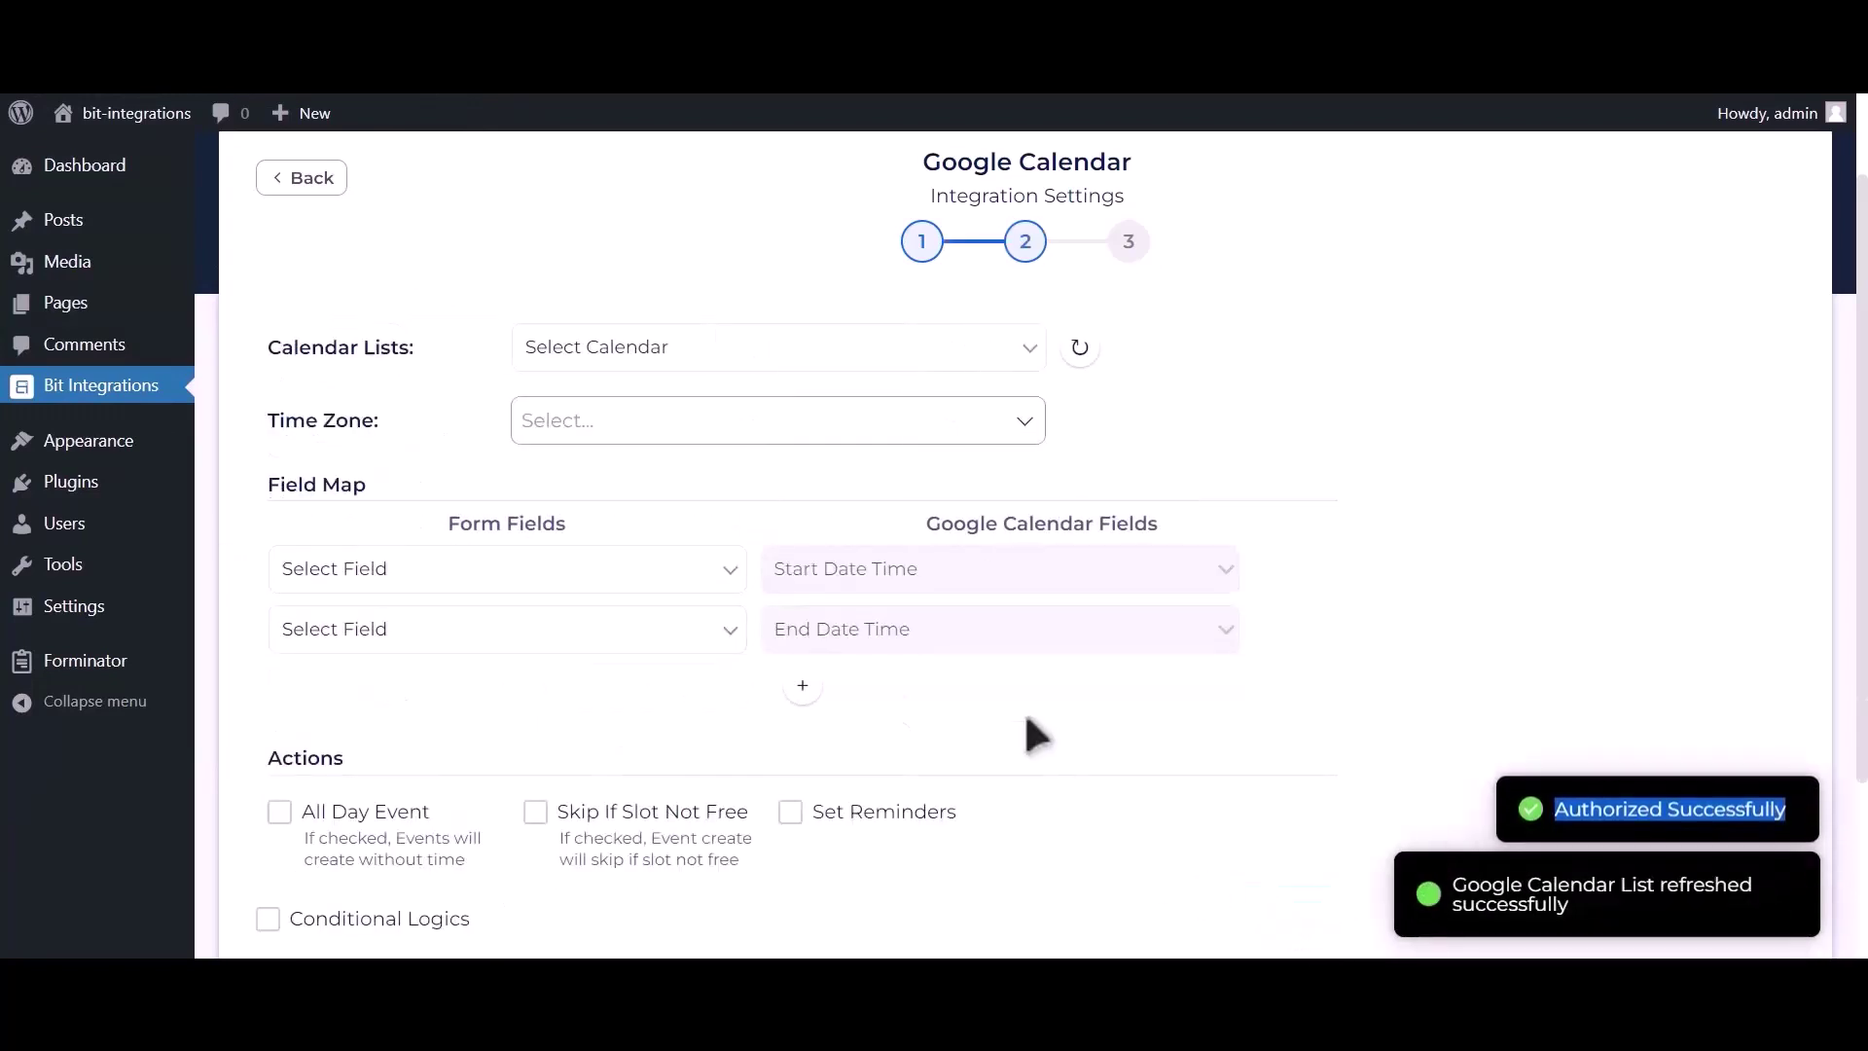
left_click(730, 346)
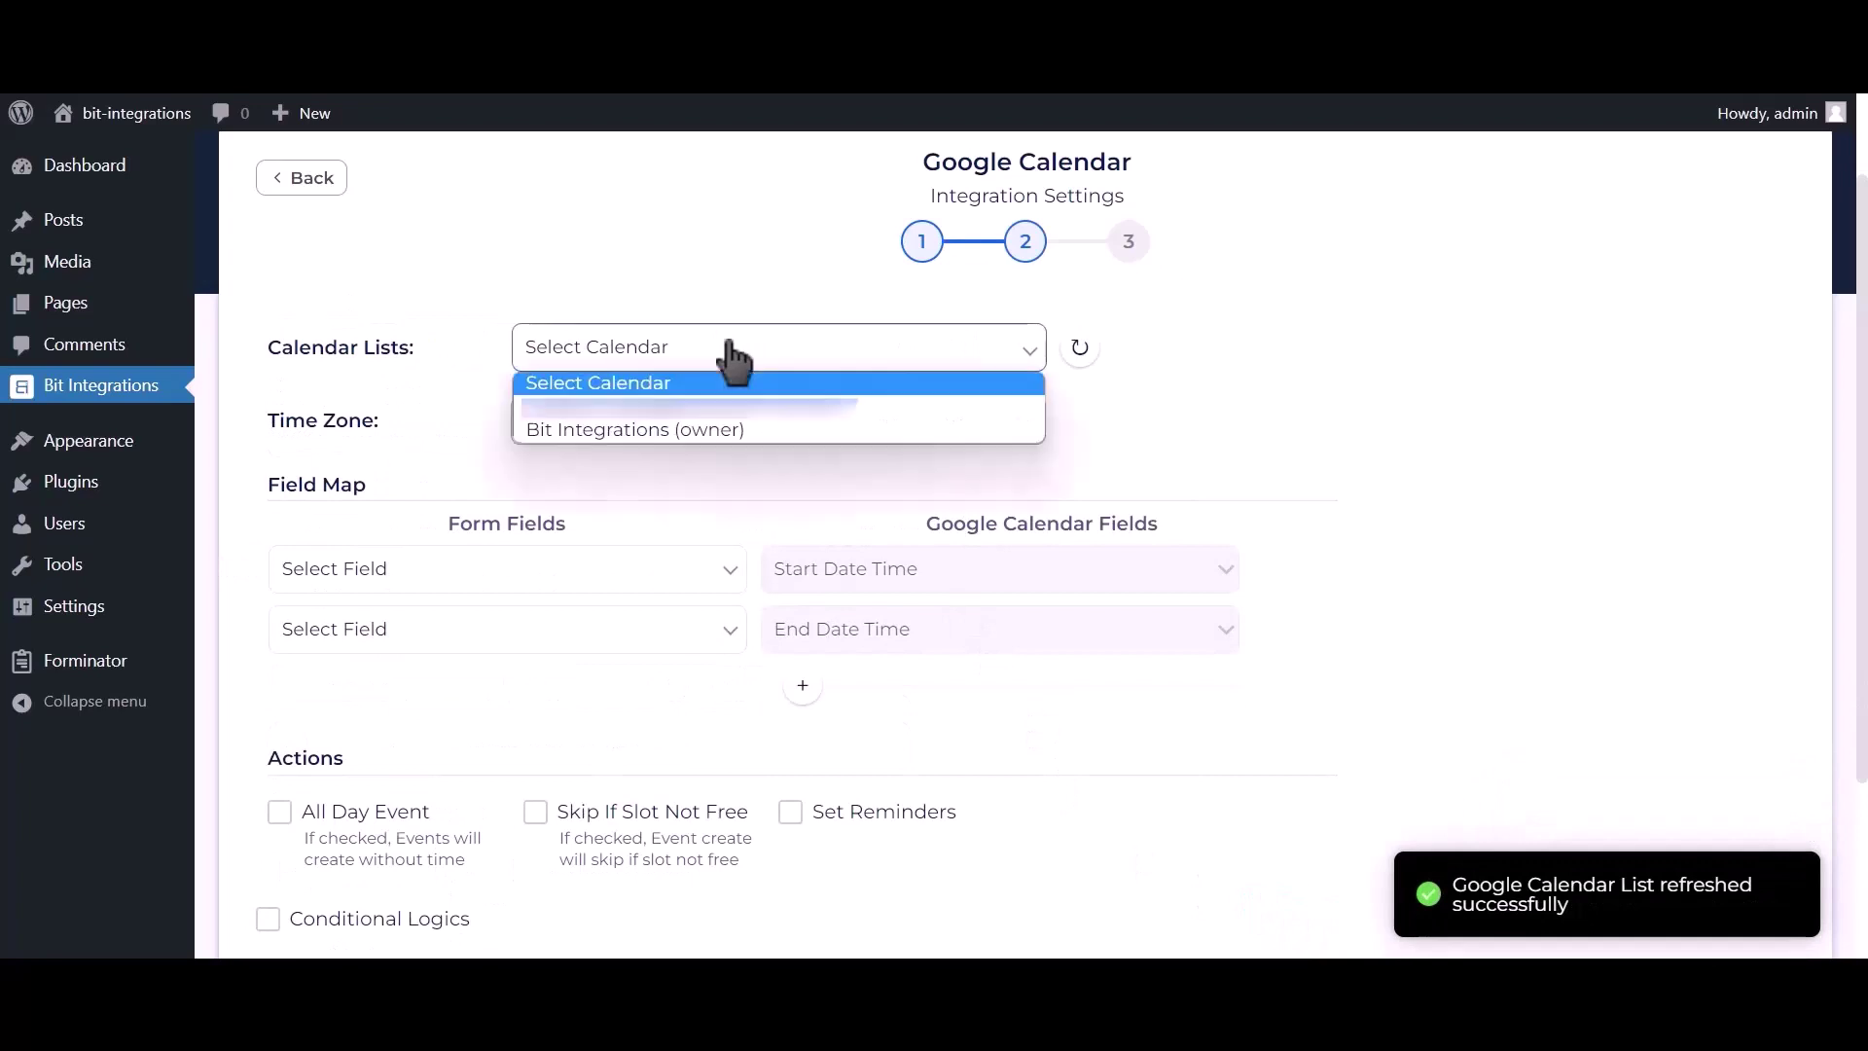
left_click(718, 431)
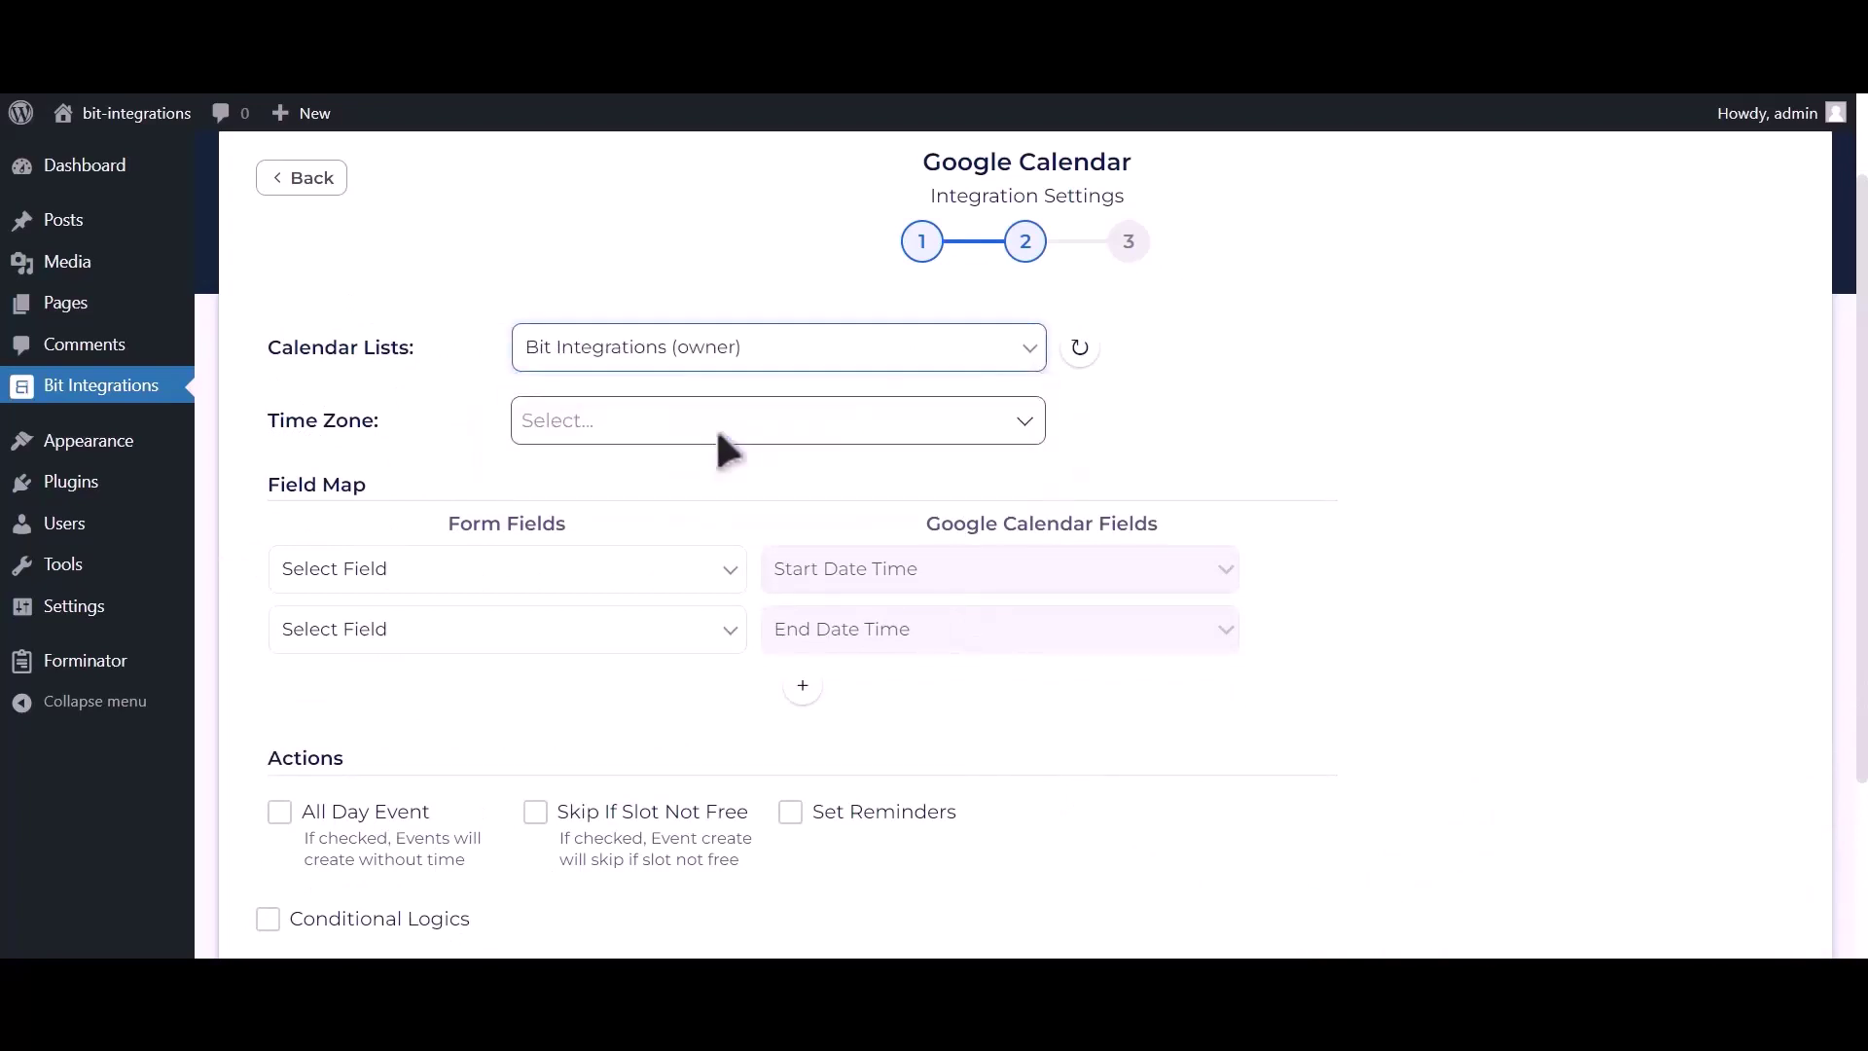
left_click(691, 423)
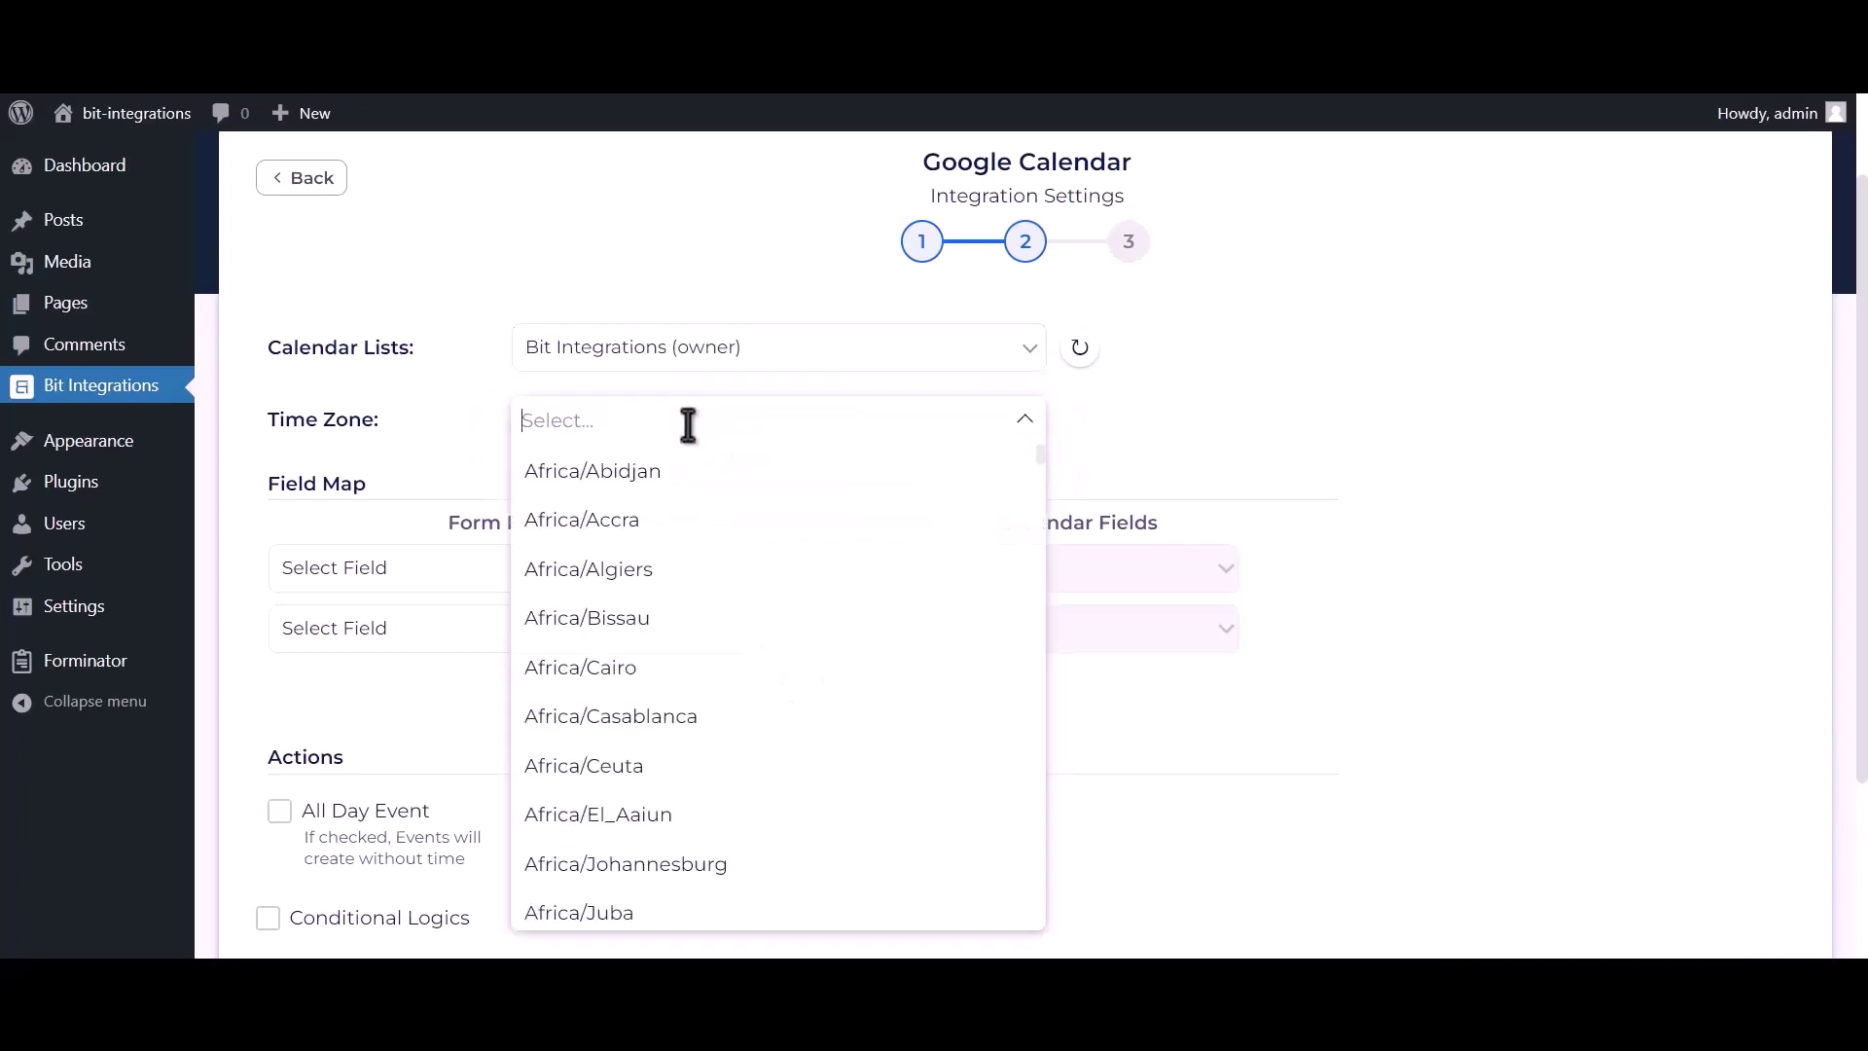
type("dhaka")
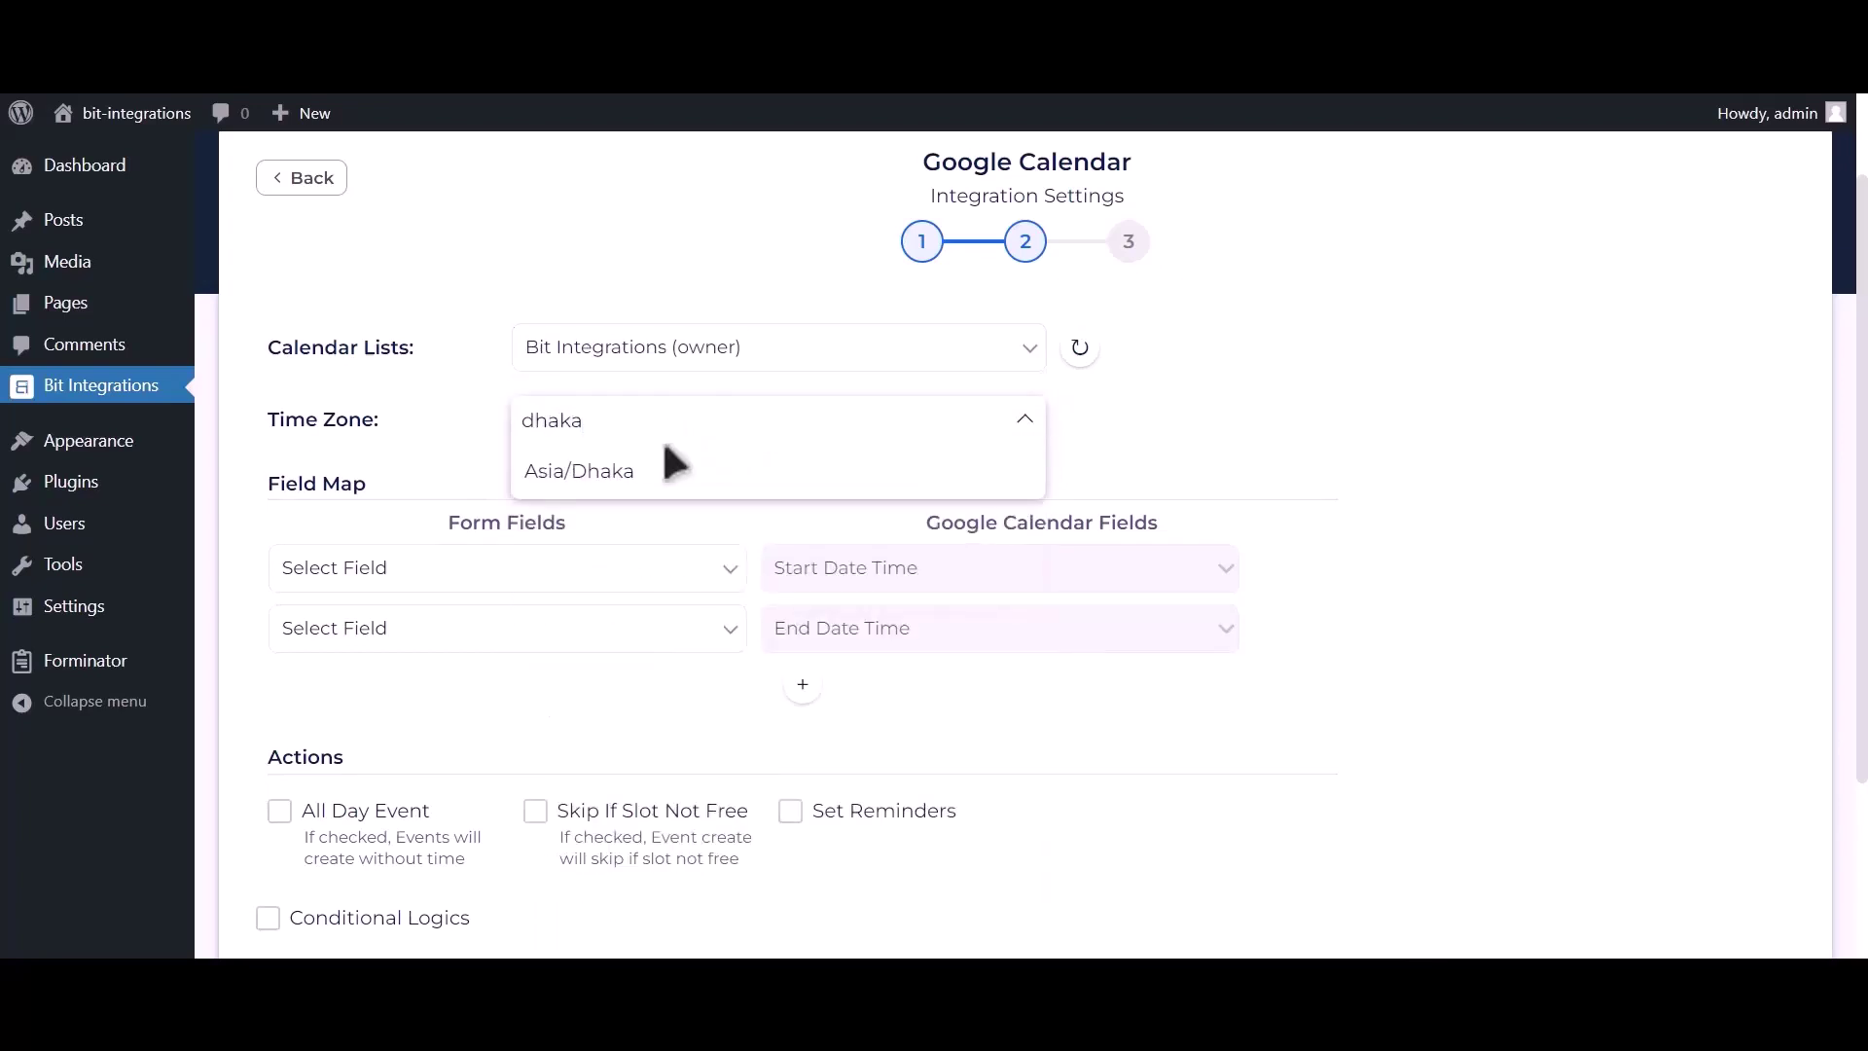
left_click(669, 471)
scroll(691, 477, "up", 1)
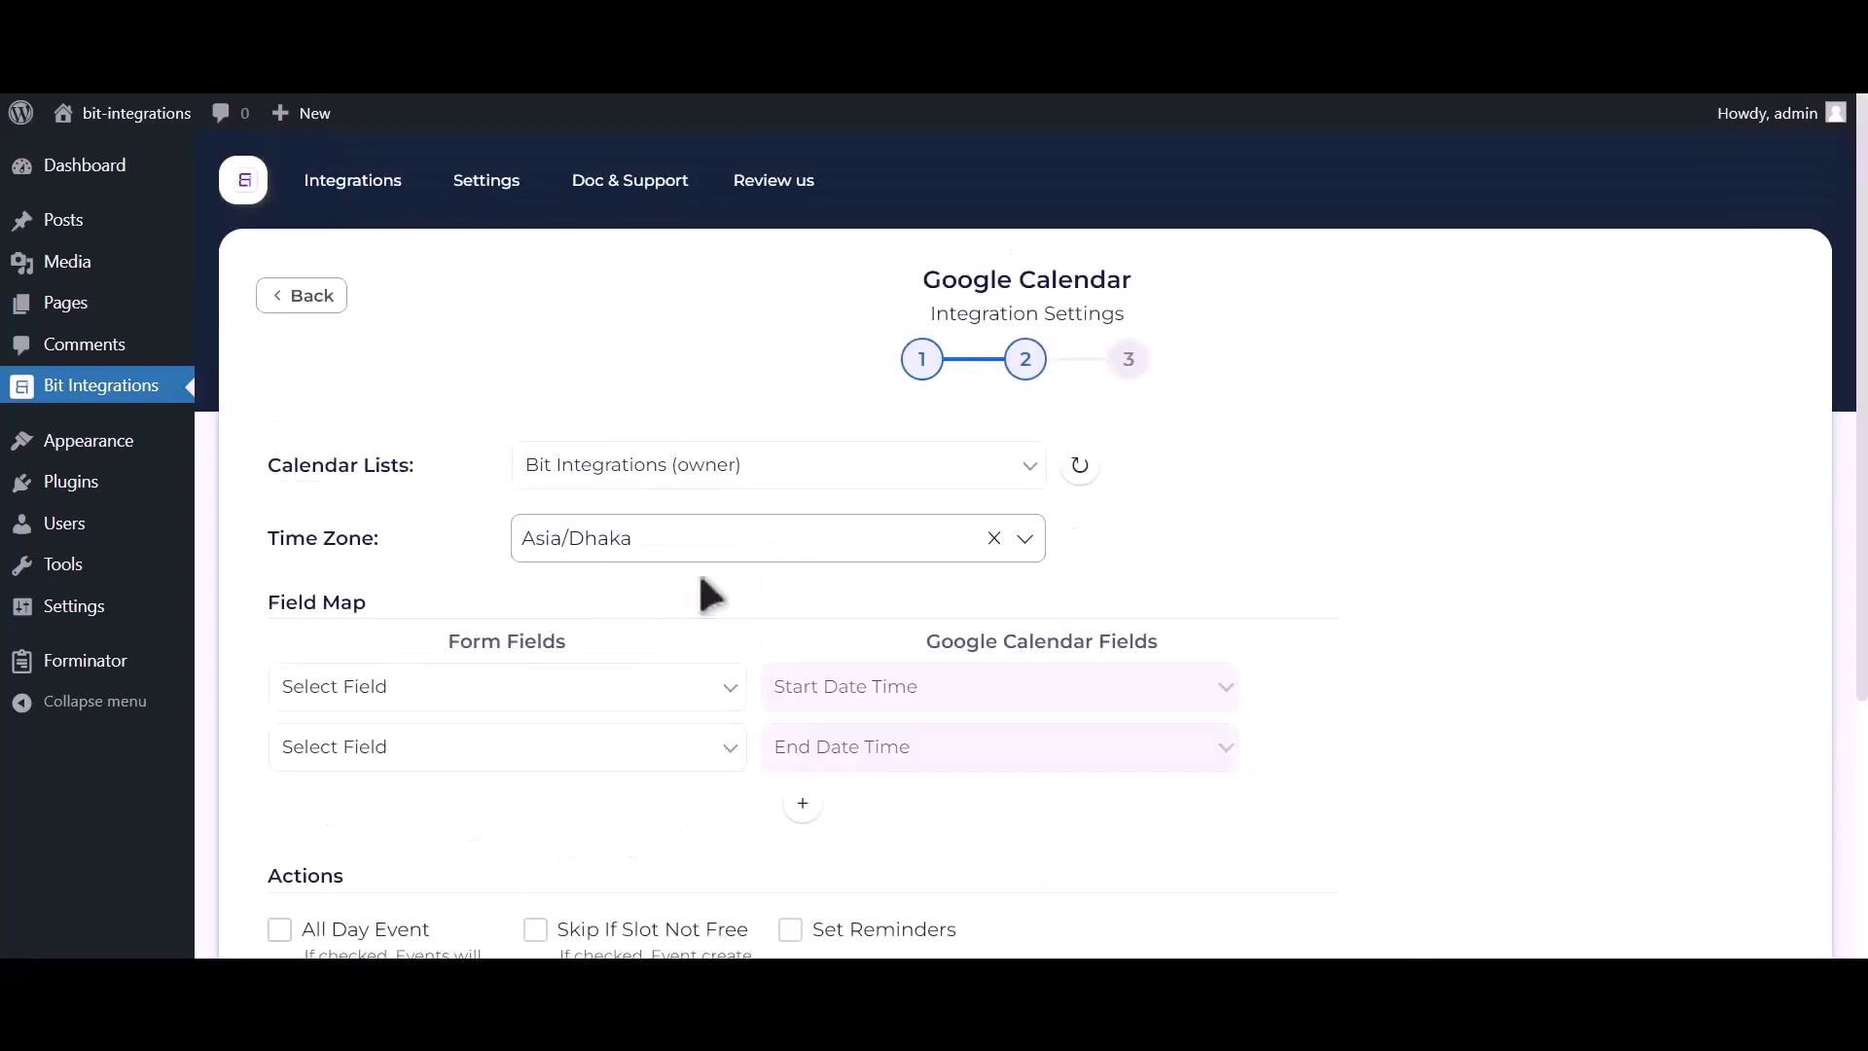
scroll(701, 526, "down", 2)
Map Date-1 to the event start and end times, and Email Address-1 to Description.
left_click(561, 484)
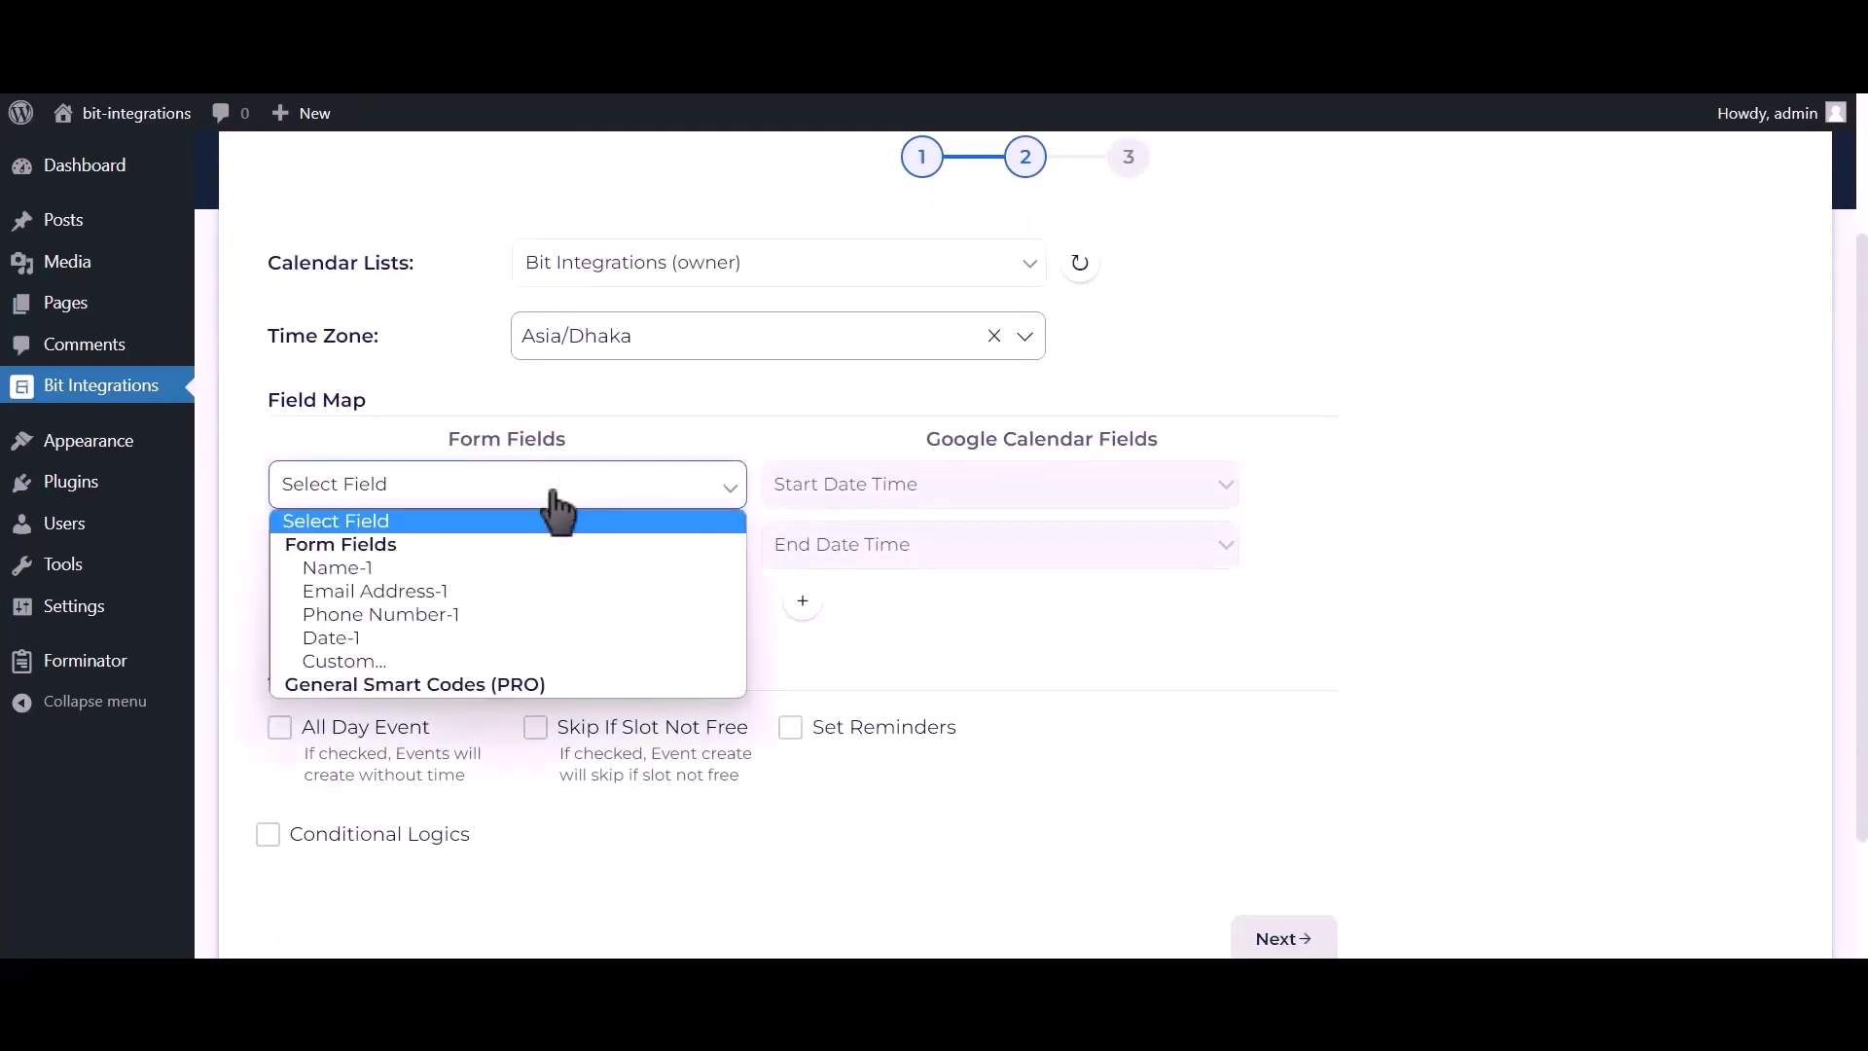
left_click(362, 637)
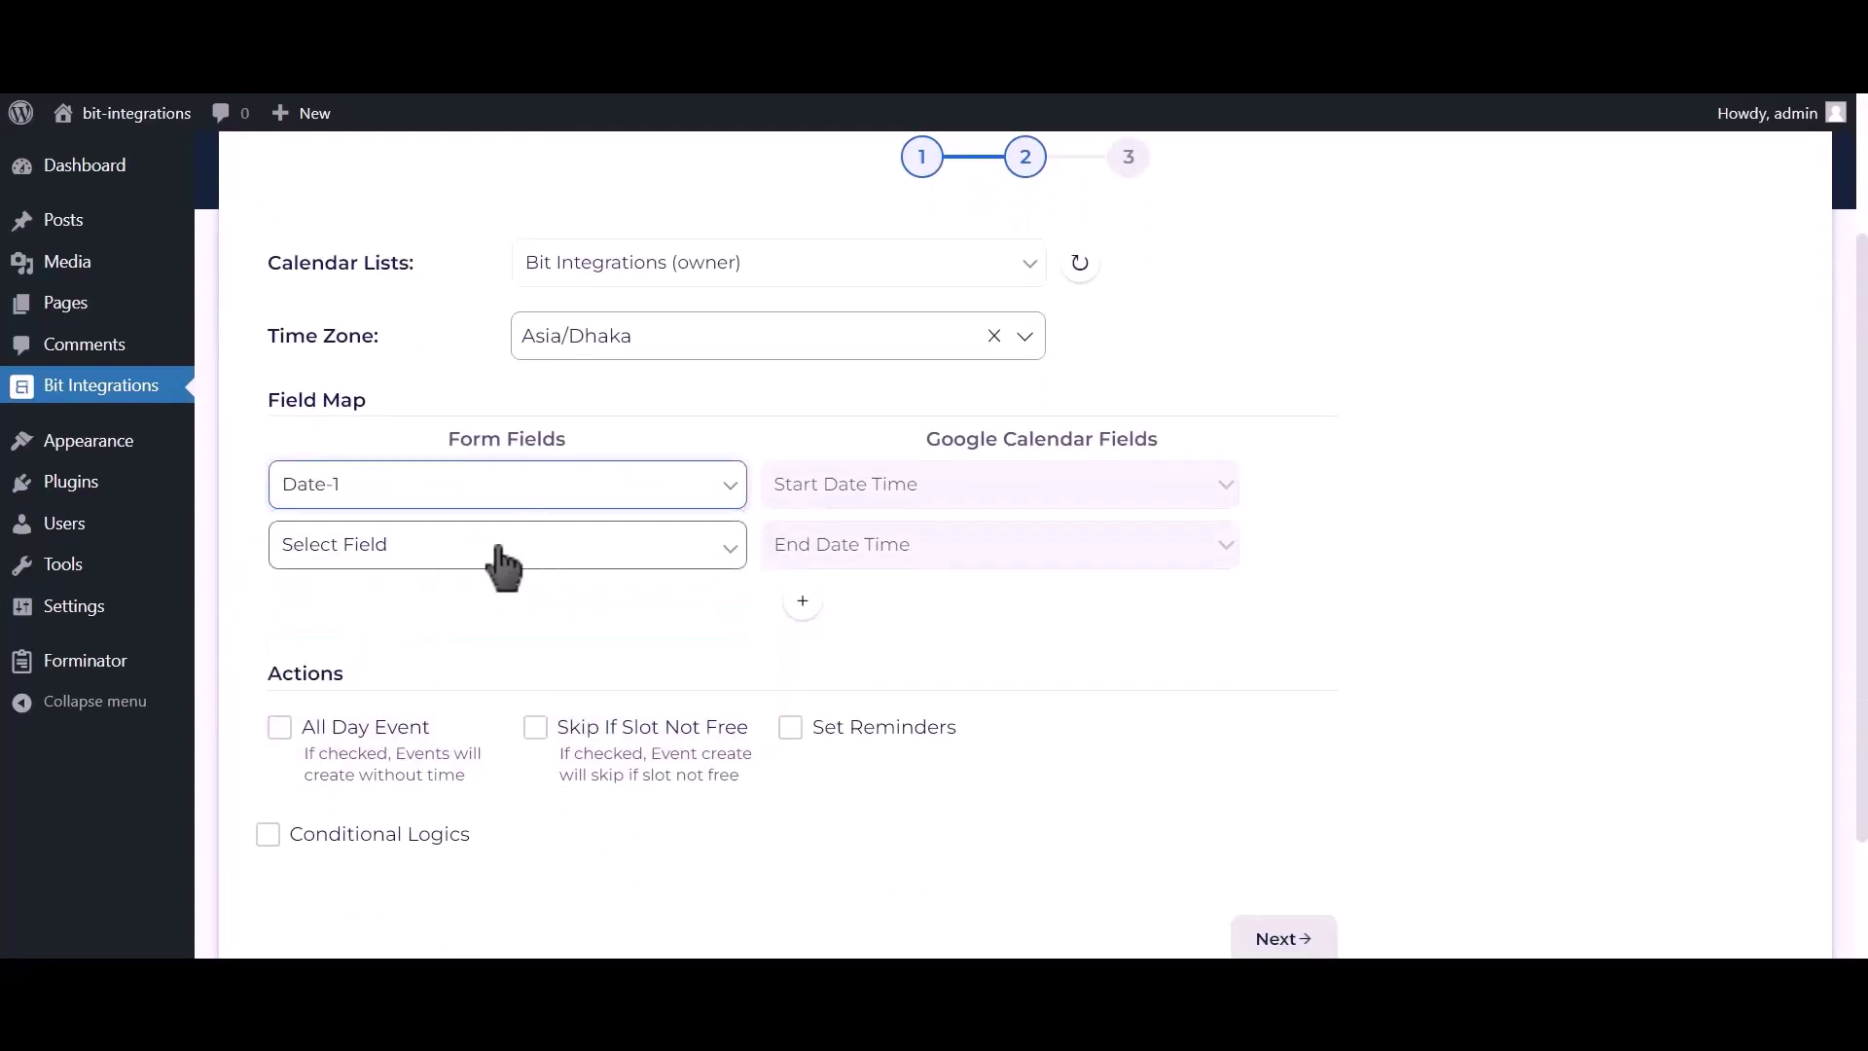
left_click(640, 550)
left_click(408, 699)
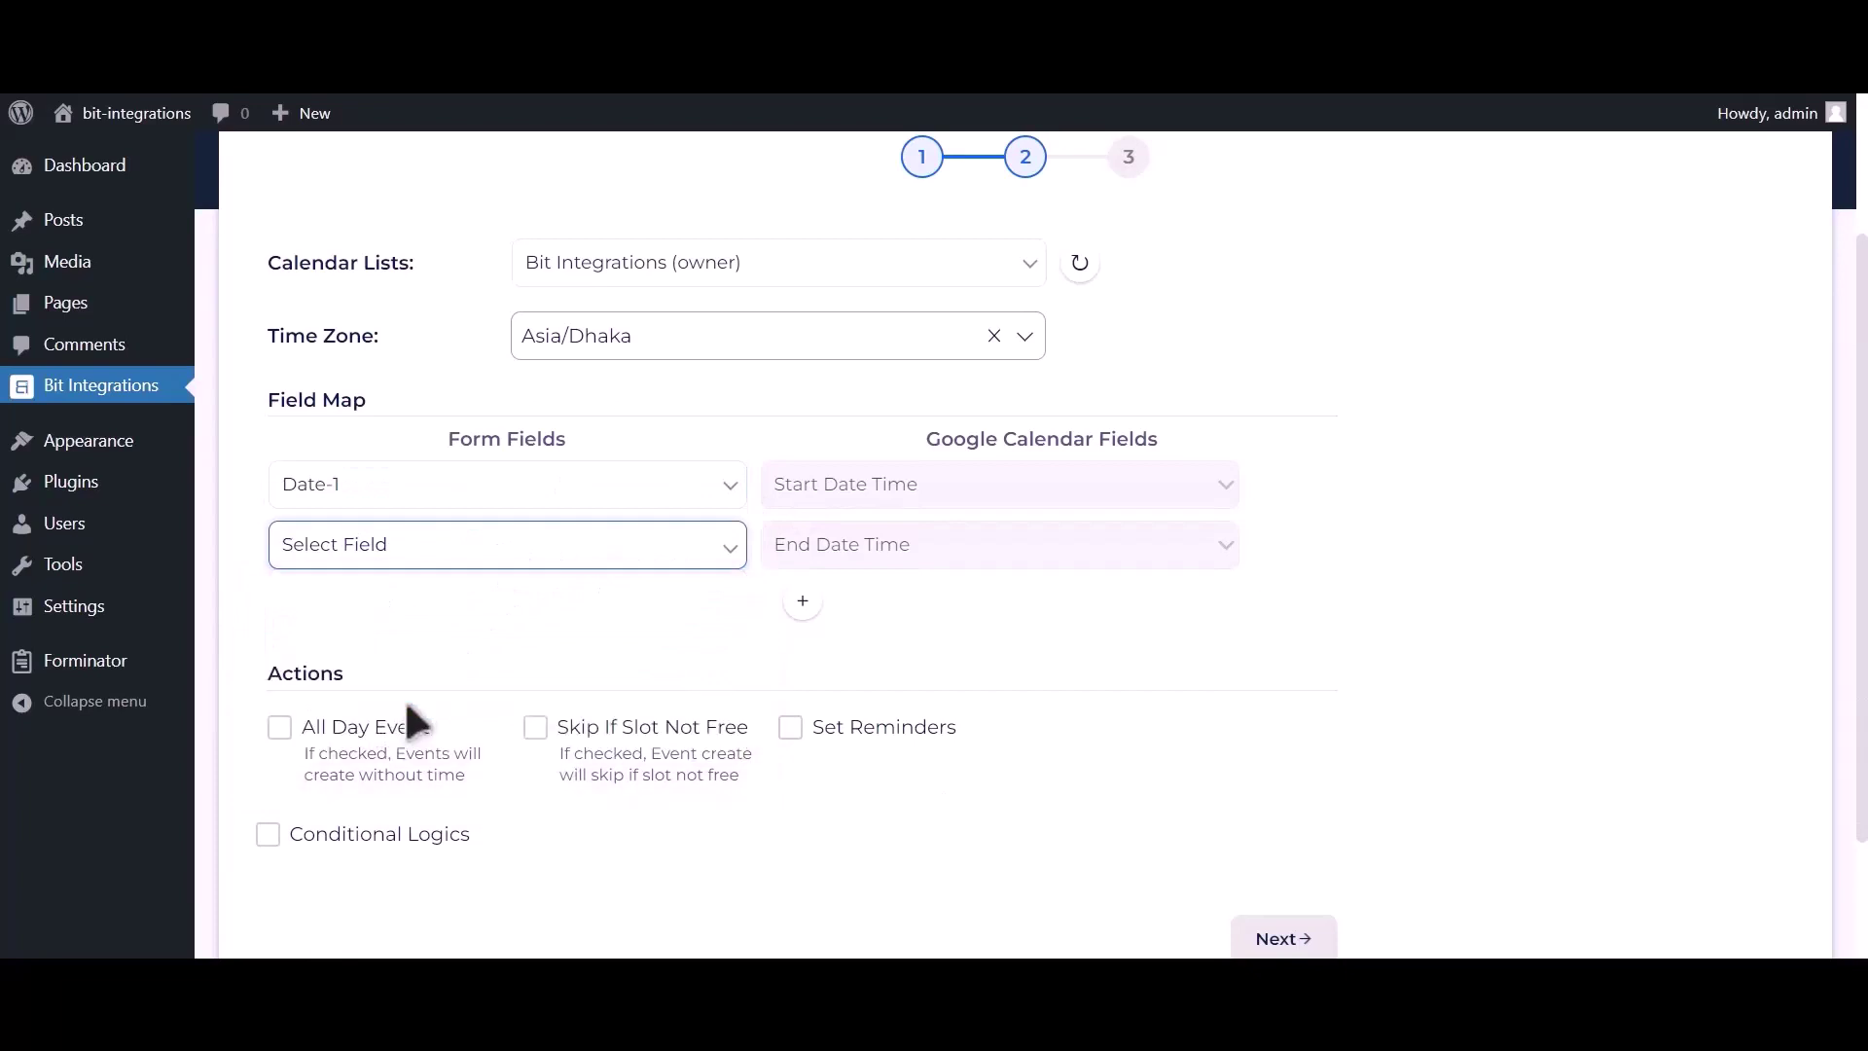
left_click(803, 601)
left_click(473, 618)
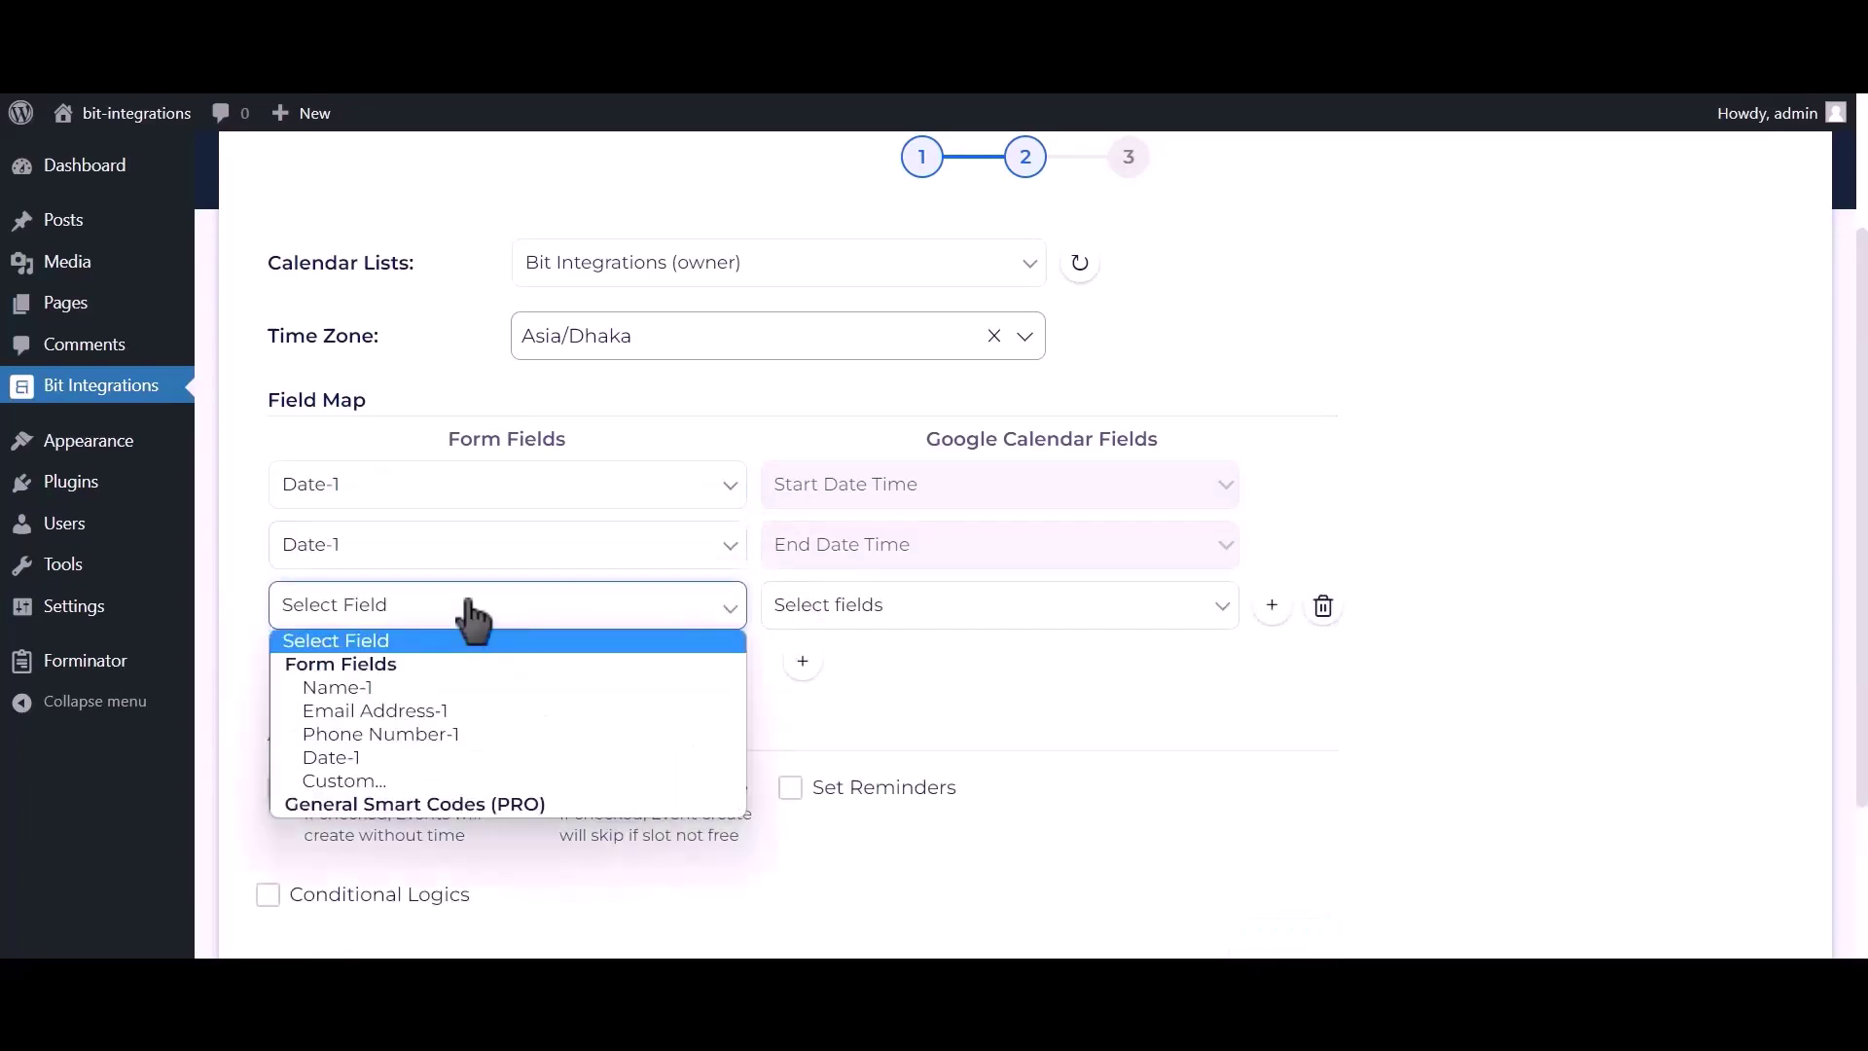
left_click(417, 708)
left_click(801, 628)
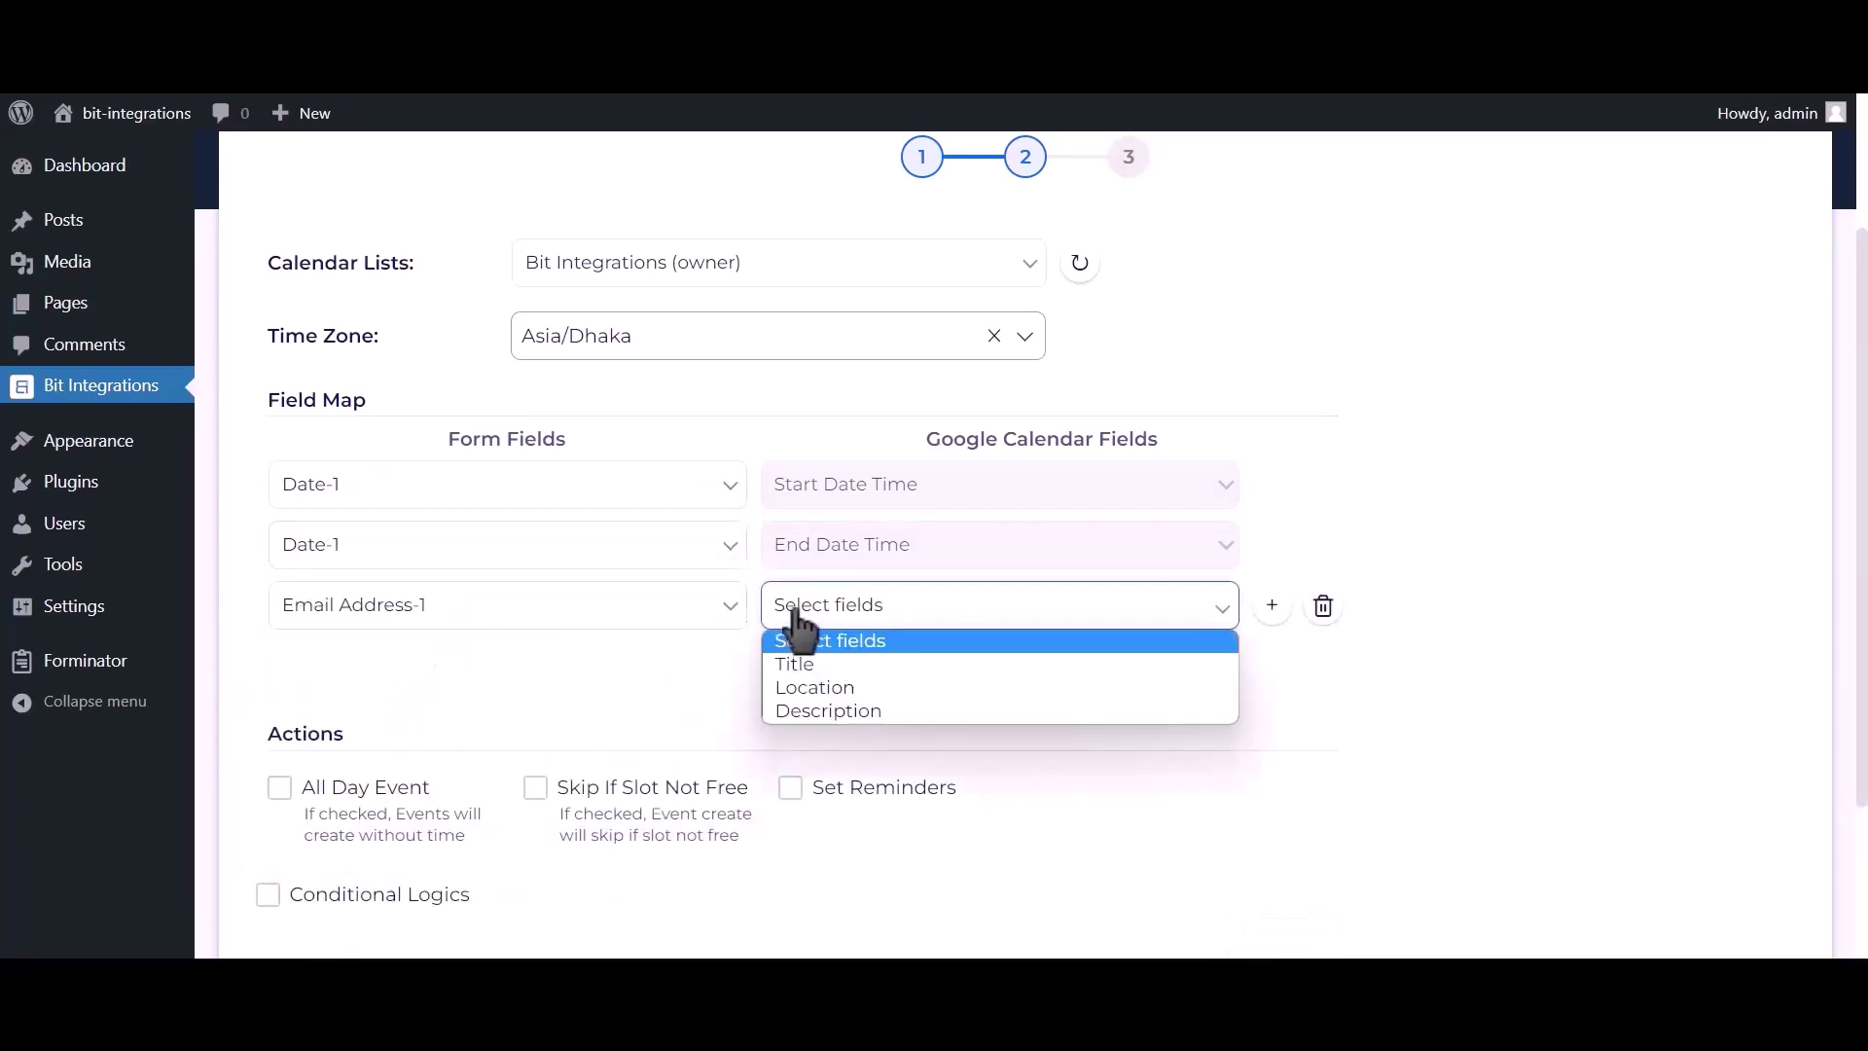
left_click(808, 702)
Add mappings of Name-1 to the event Title and Phone Number-1 to Description.
left_click(803, 662)
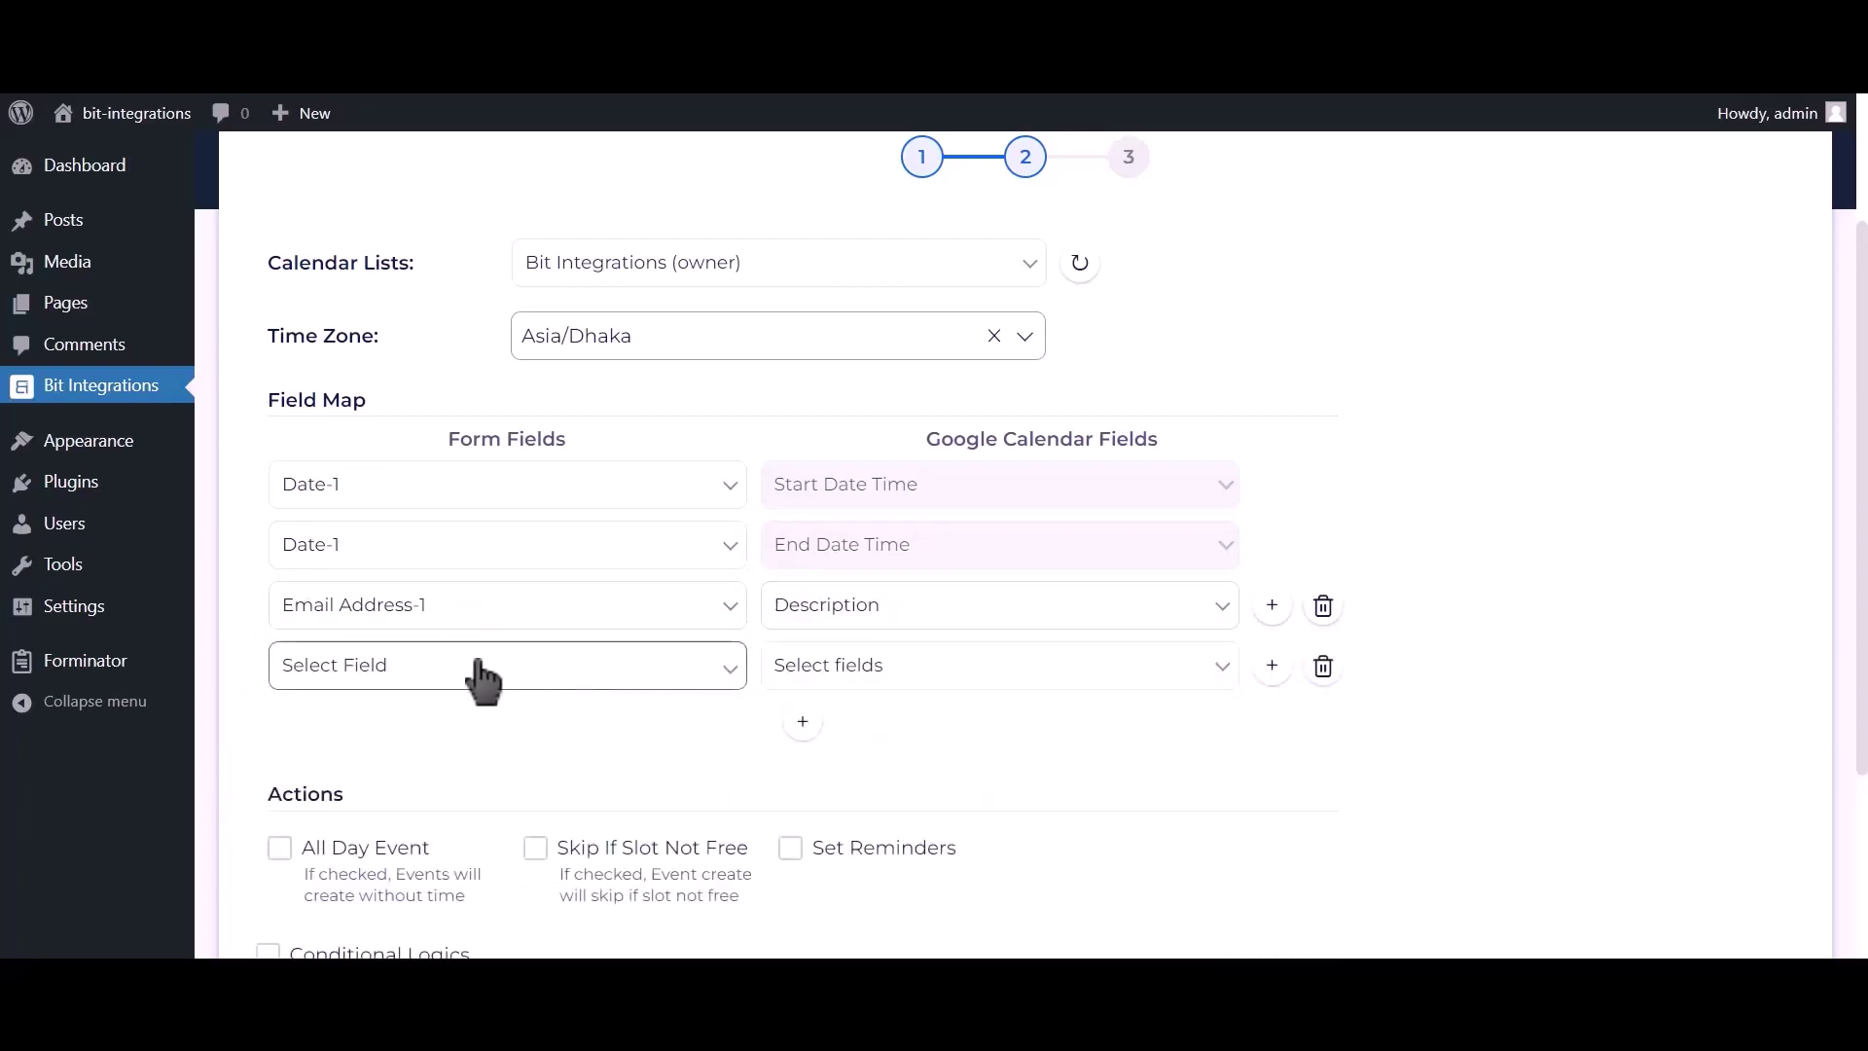
left_click(471, 672)
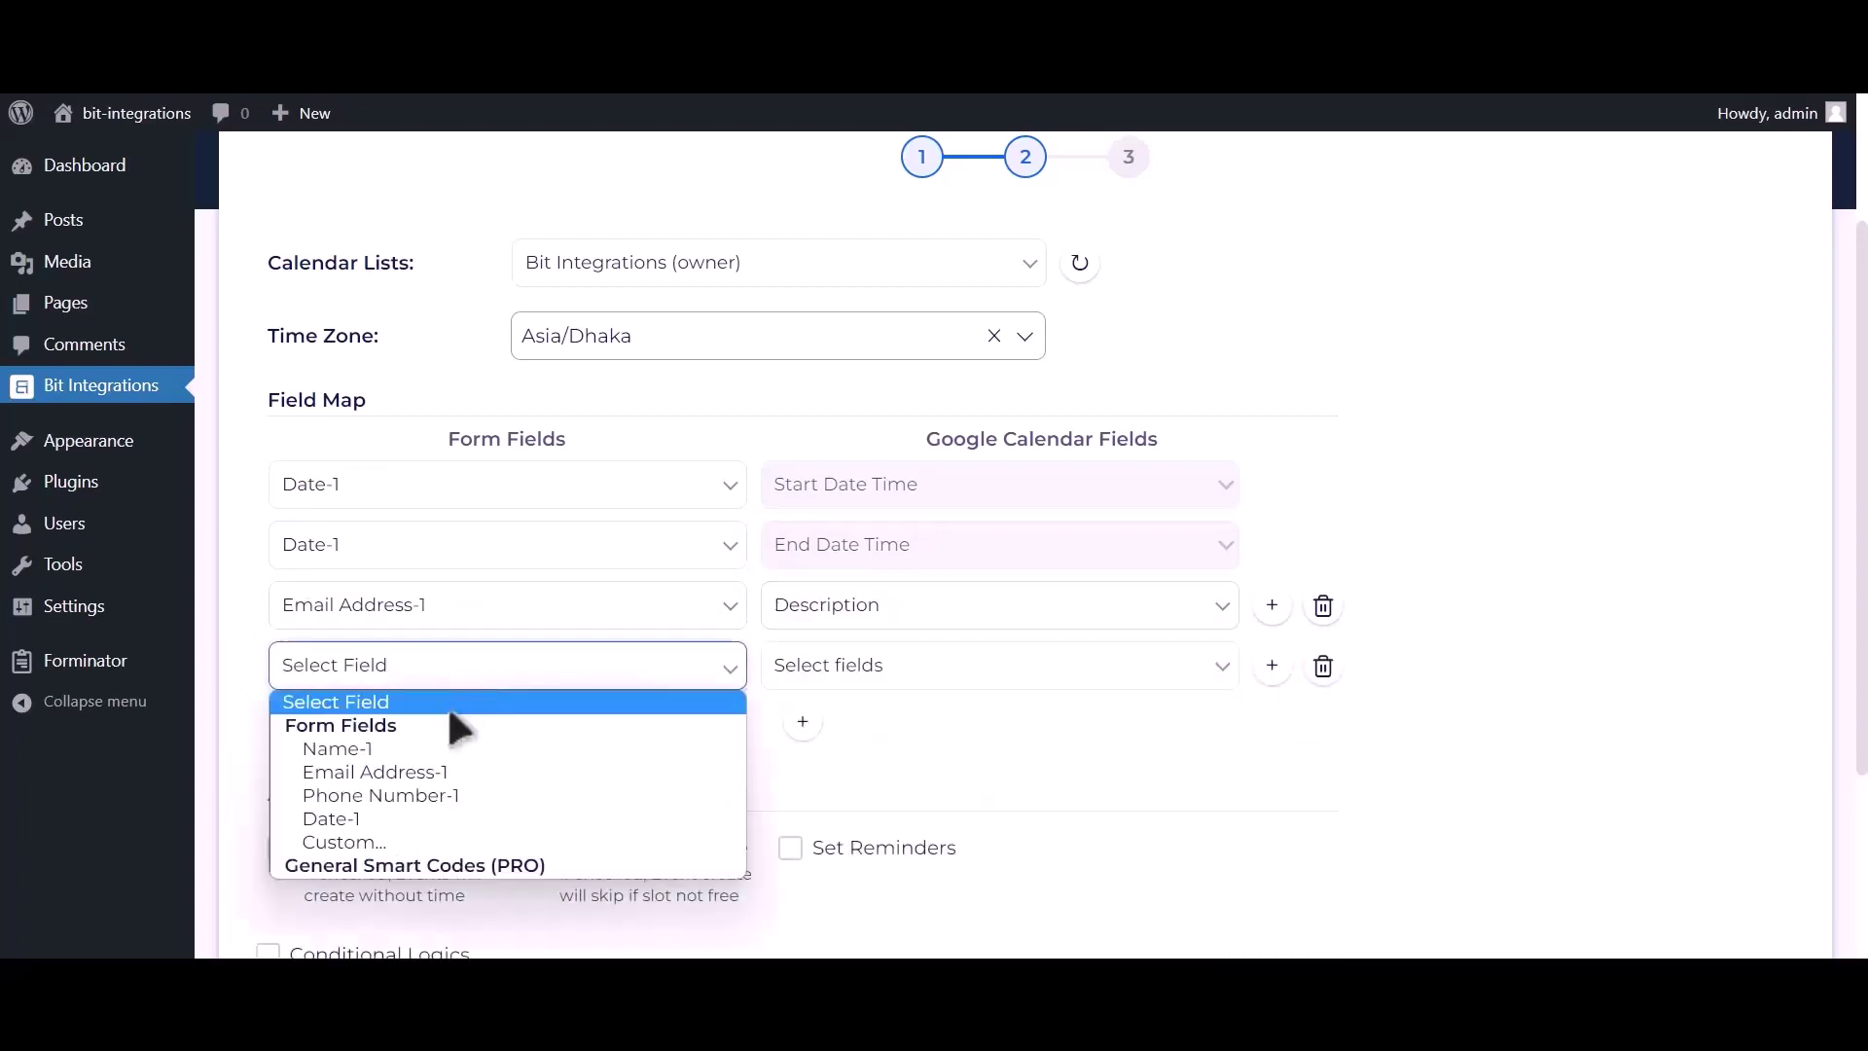
left_click(413, 749)
left_click(843, 681)
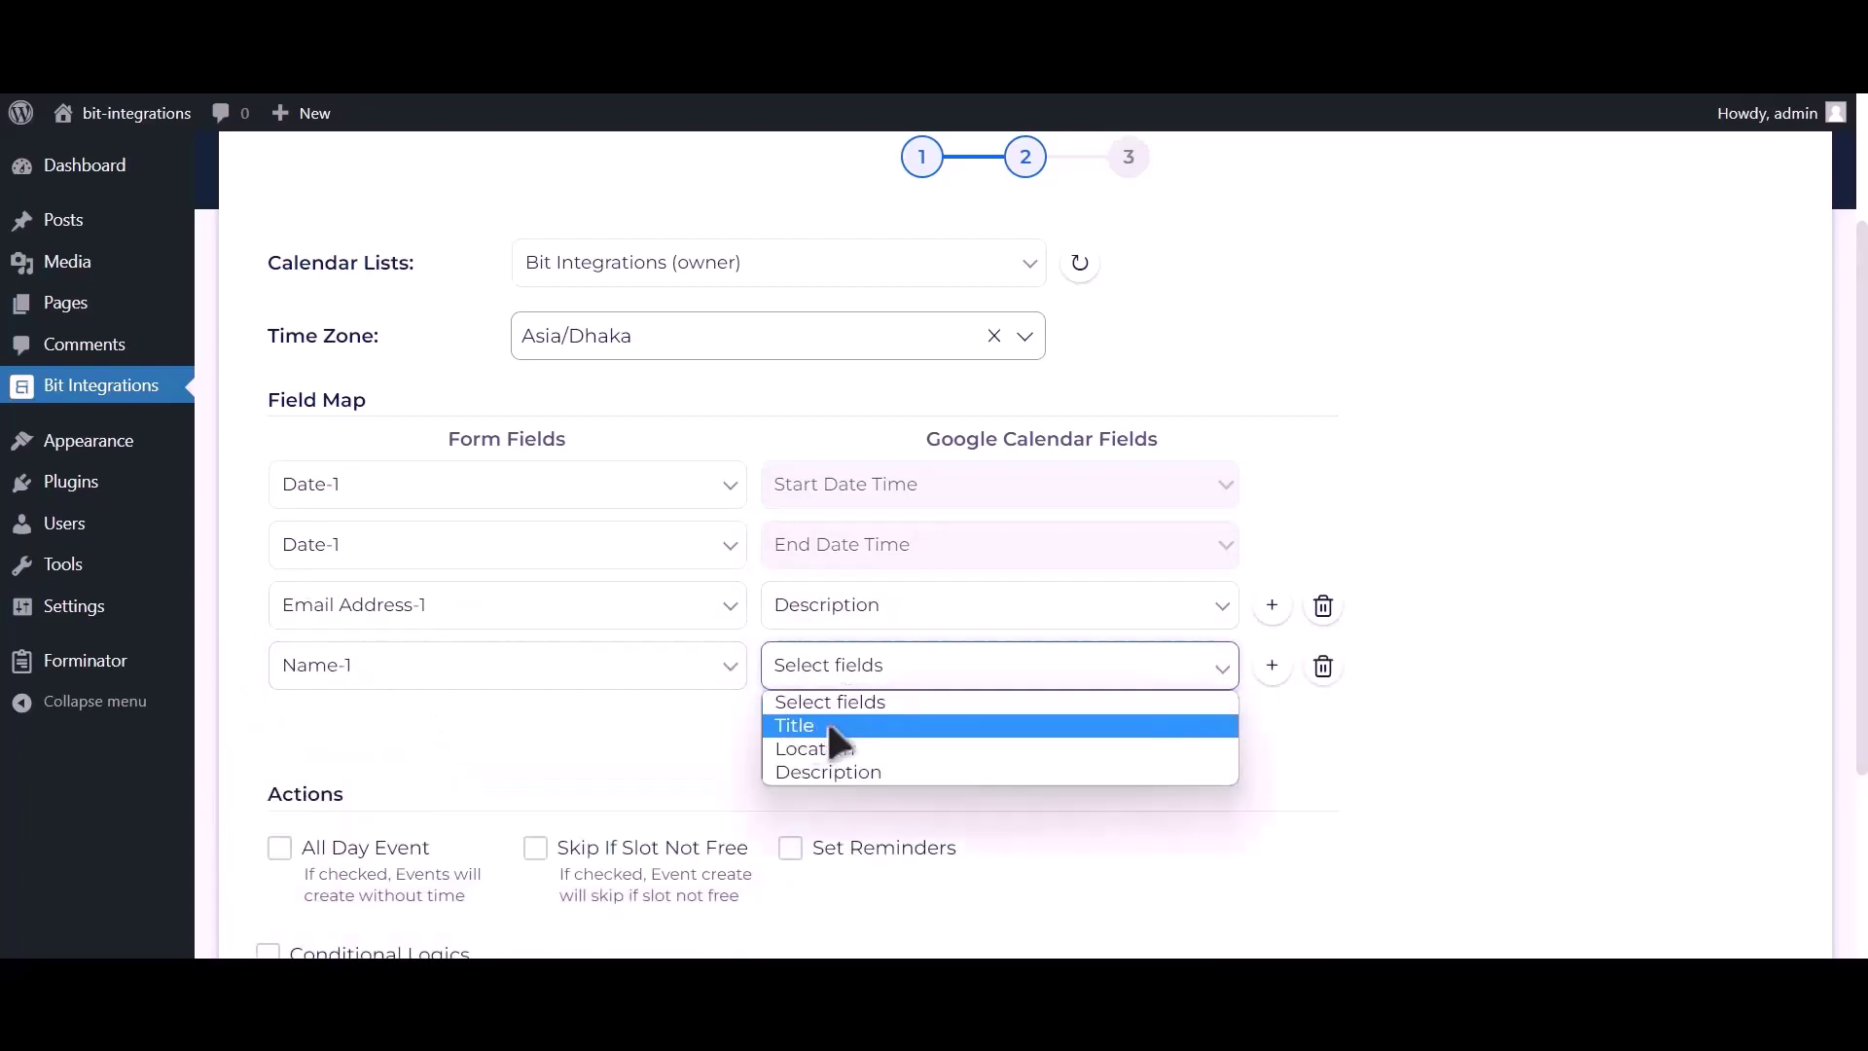
left_click(826, 725)
left_click(803, 718)
left_click(481, 749)
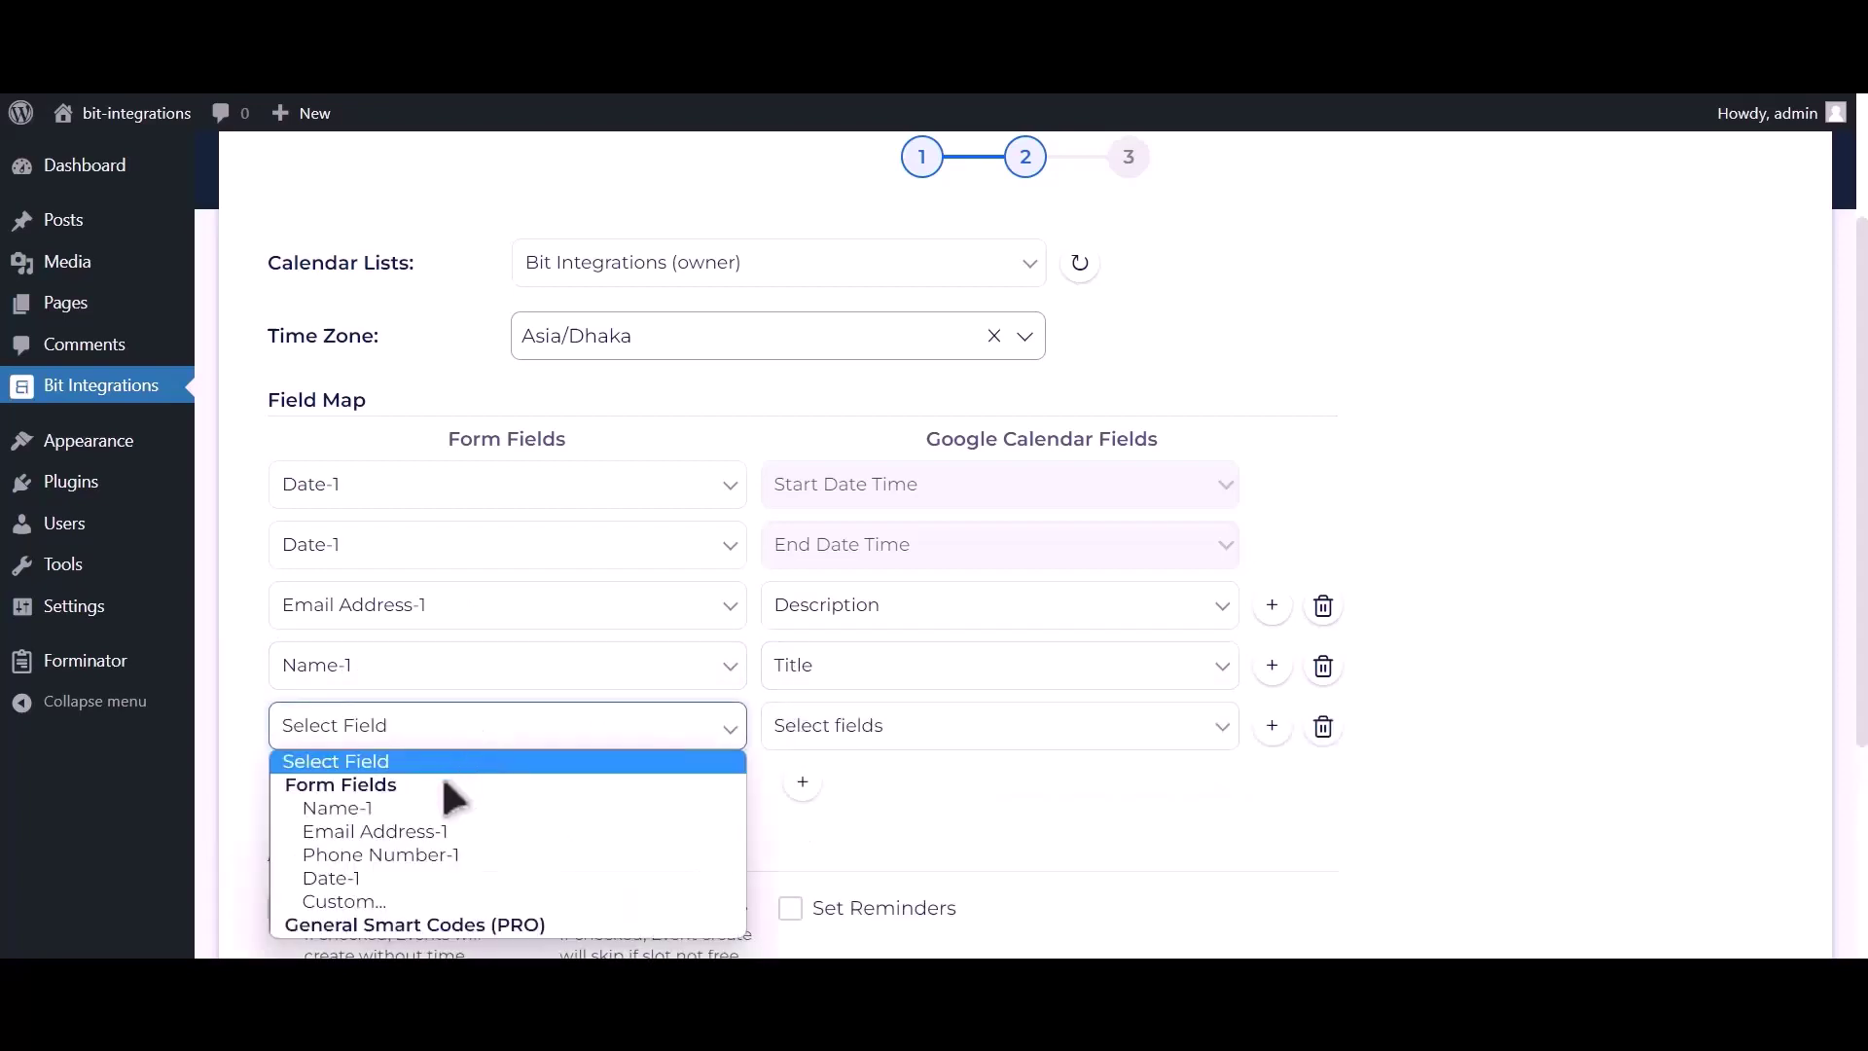
left_click(428, 849)
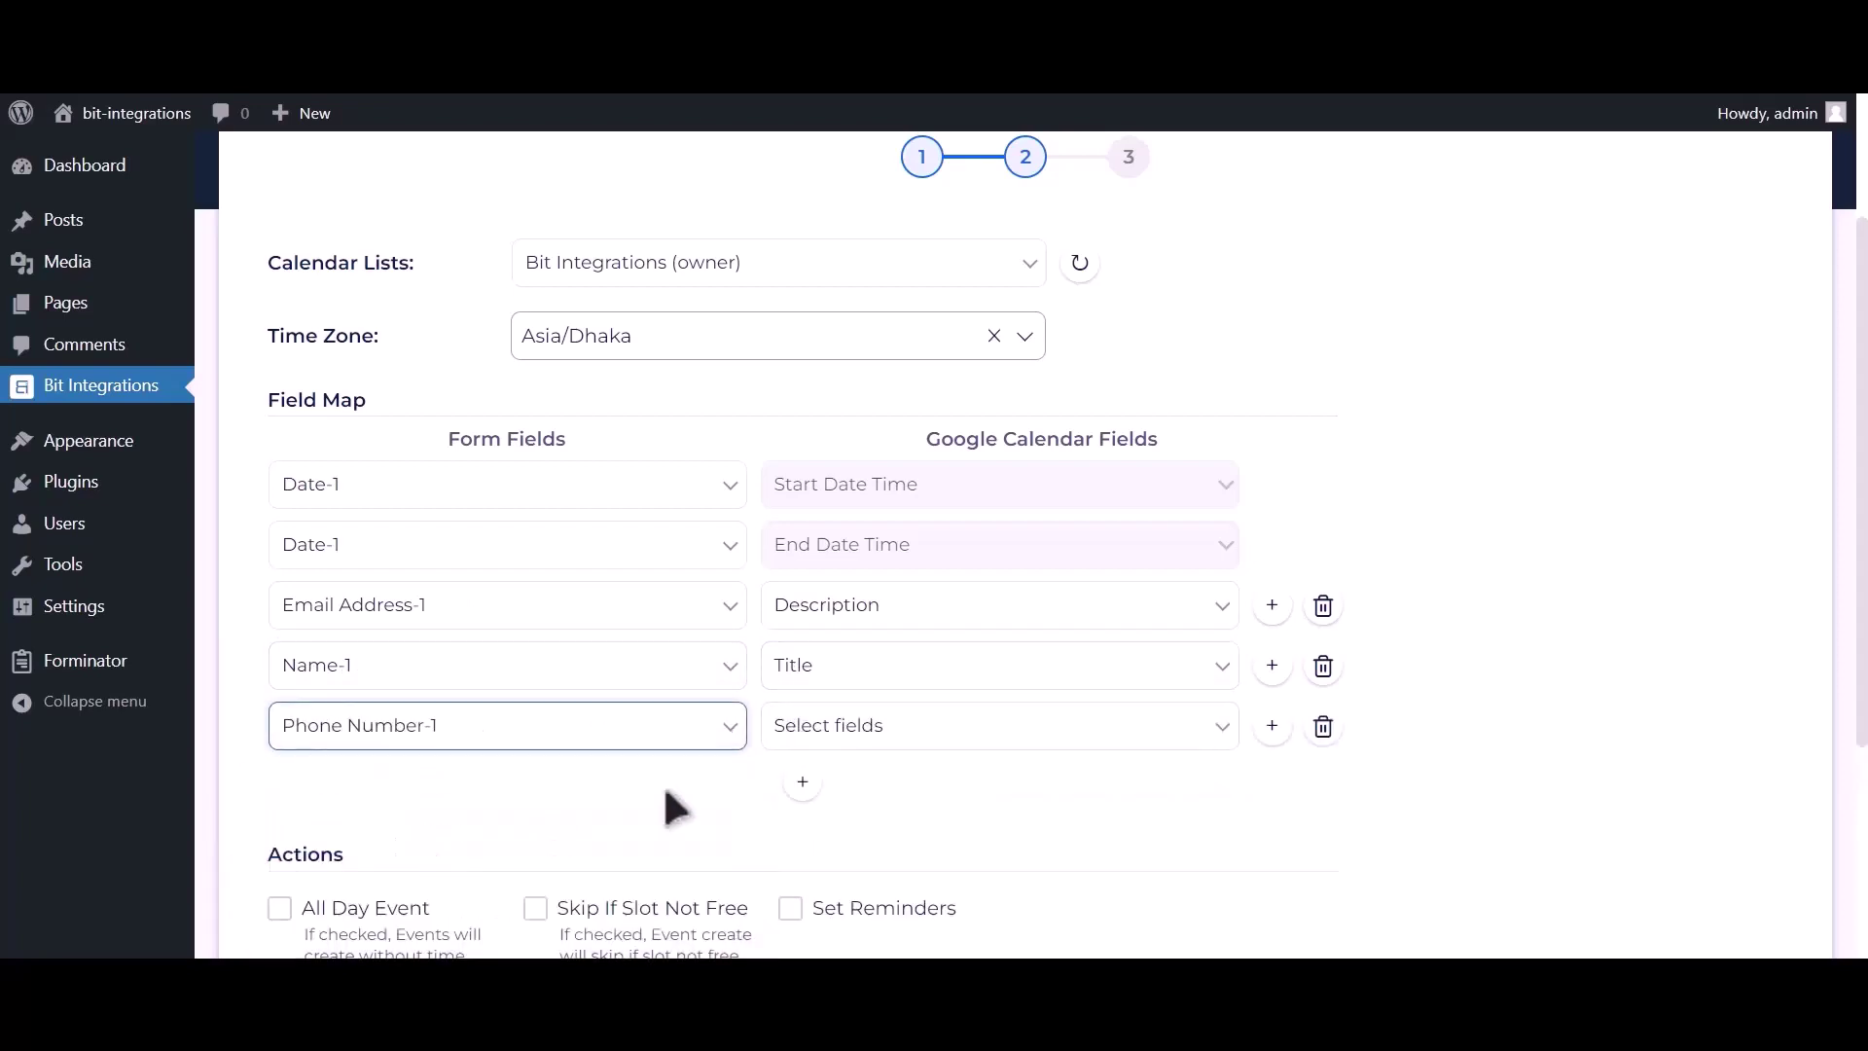
left_click(871, 735)
left_click(833, 827)
Make created events all-day and complete the integration step.
scroll(681, 759, "down", 2)
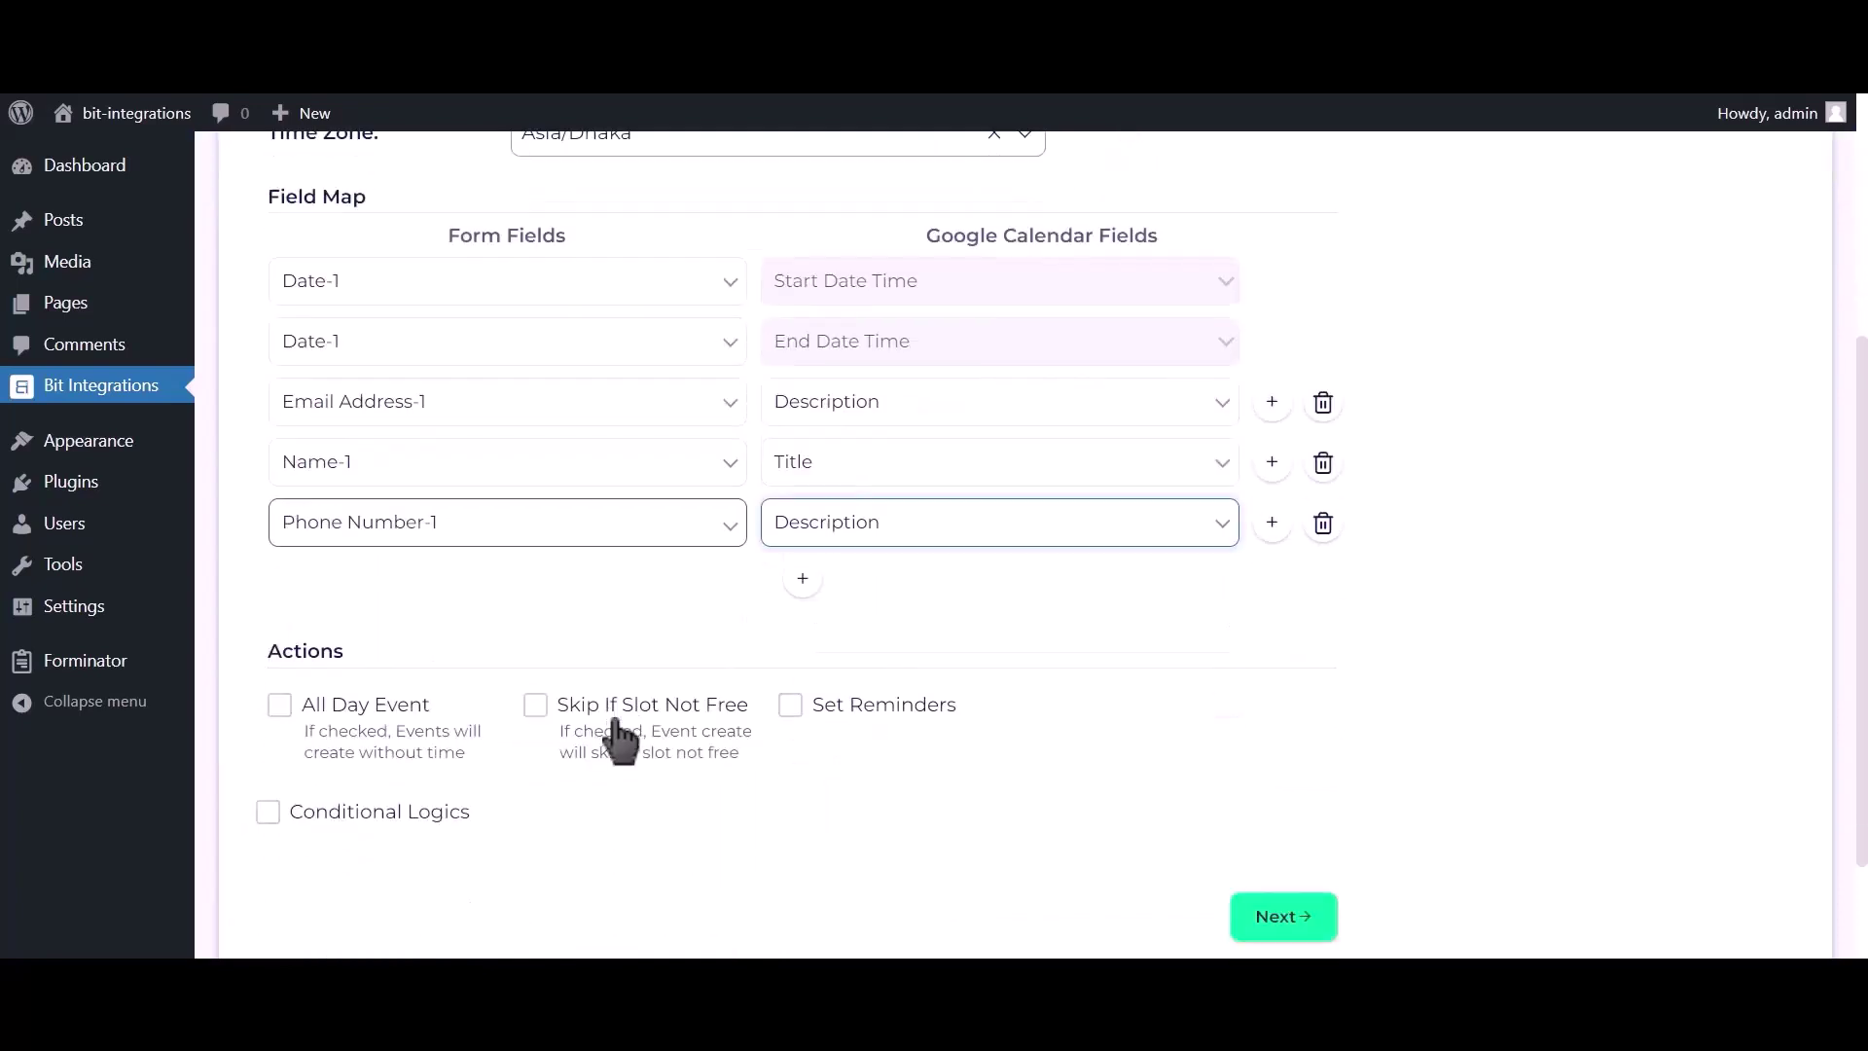
left_click(360, 710)
scroll(358, 721, "down", 2)
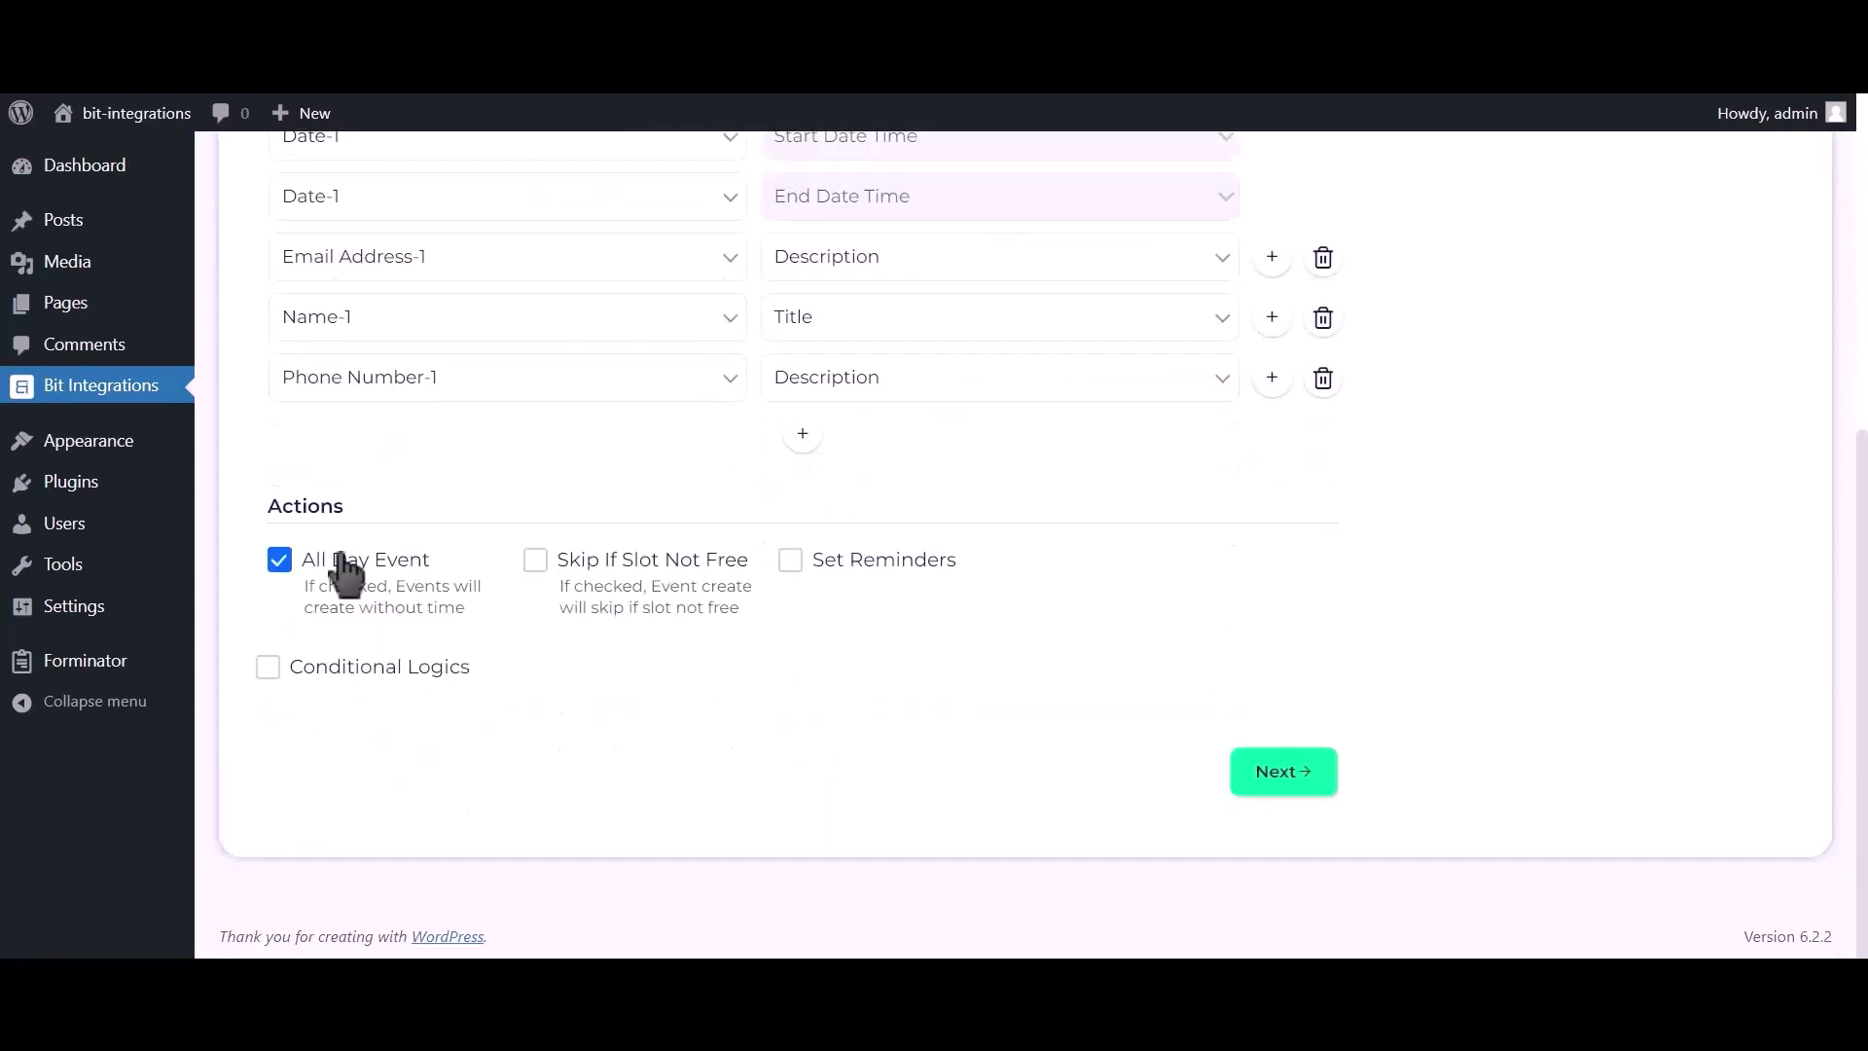
left_click(1307, 773)
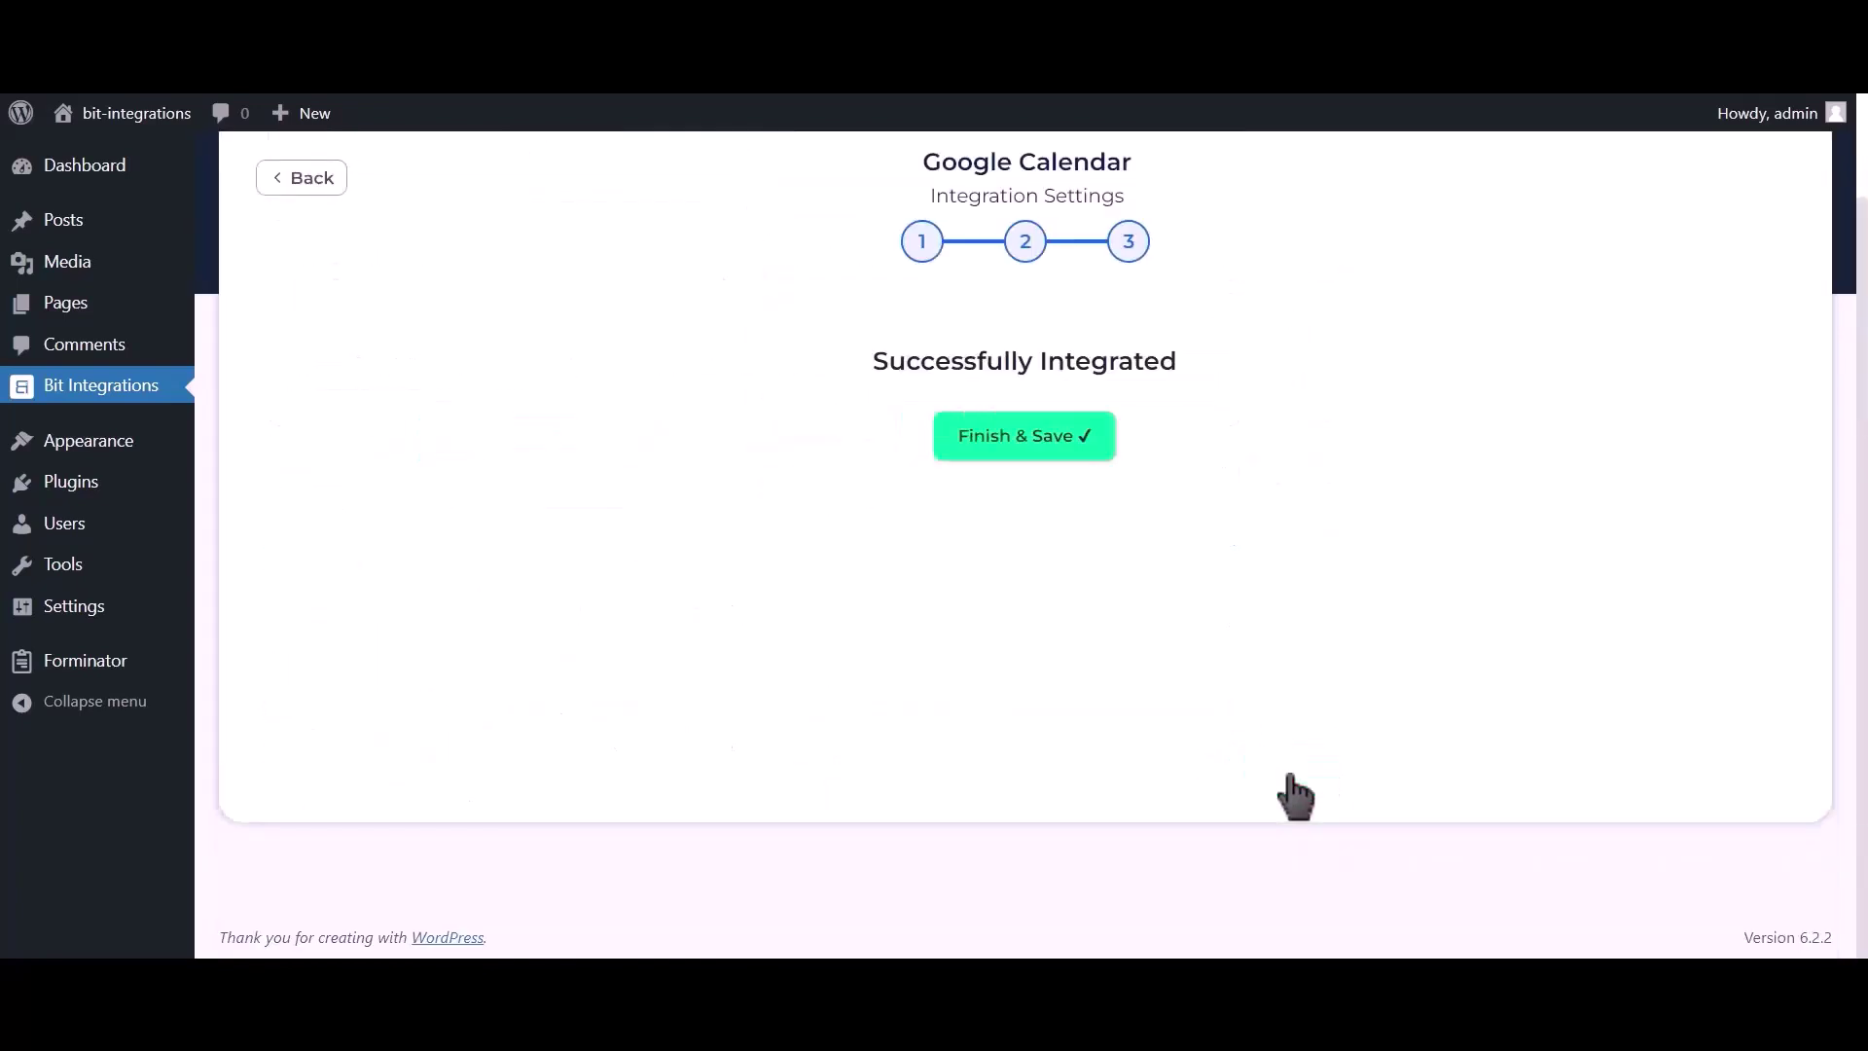
Save the integration, then fill the test form with name 'Bit Integrations' and an e-mail address.
left_click(1047, 453)
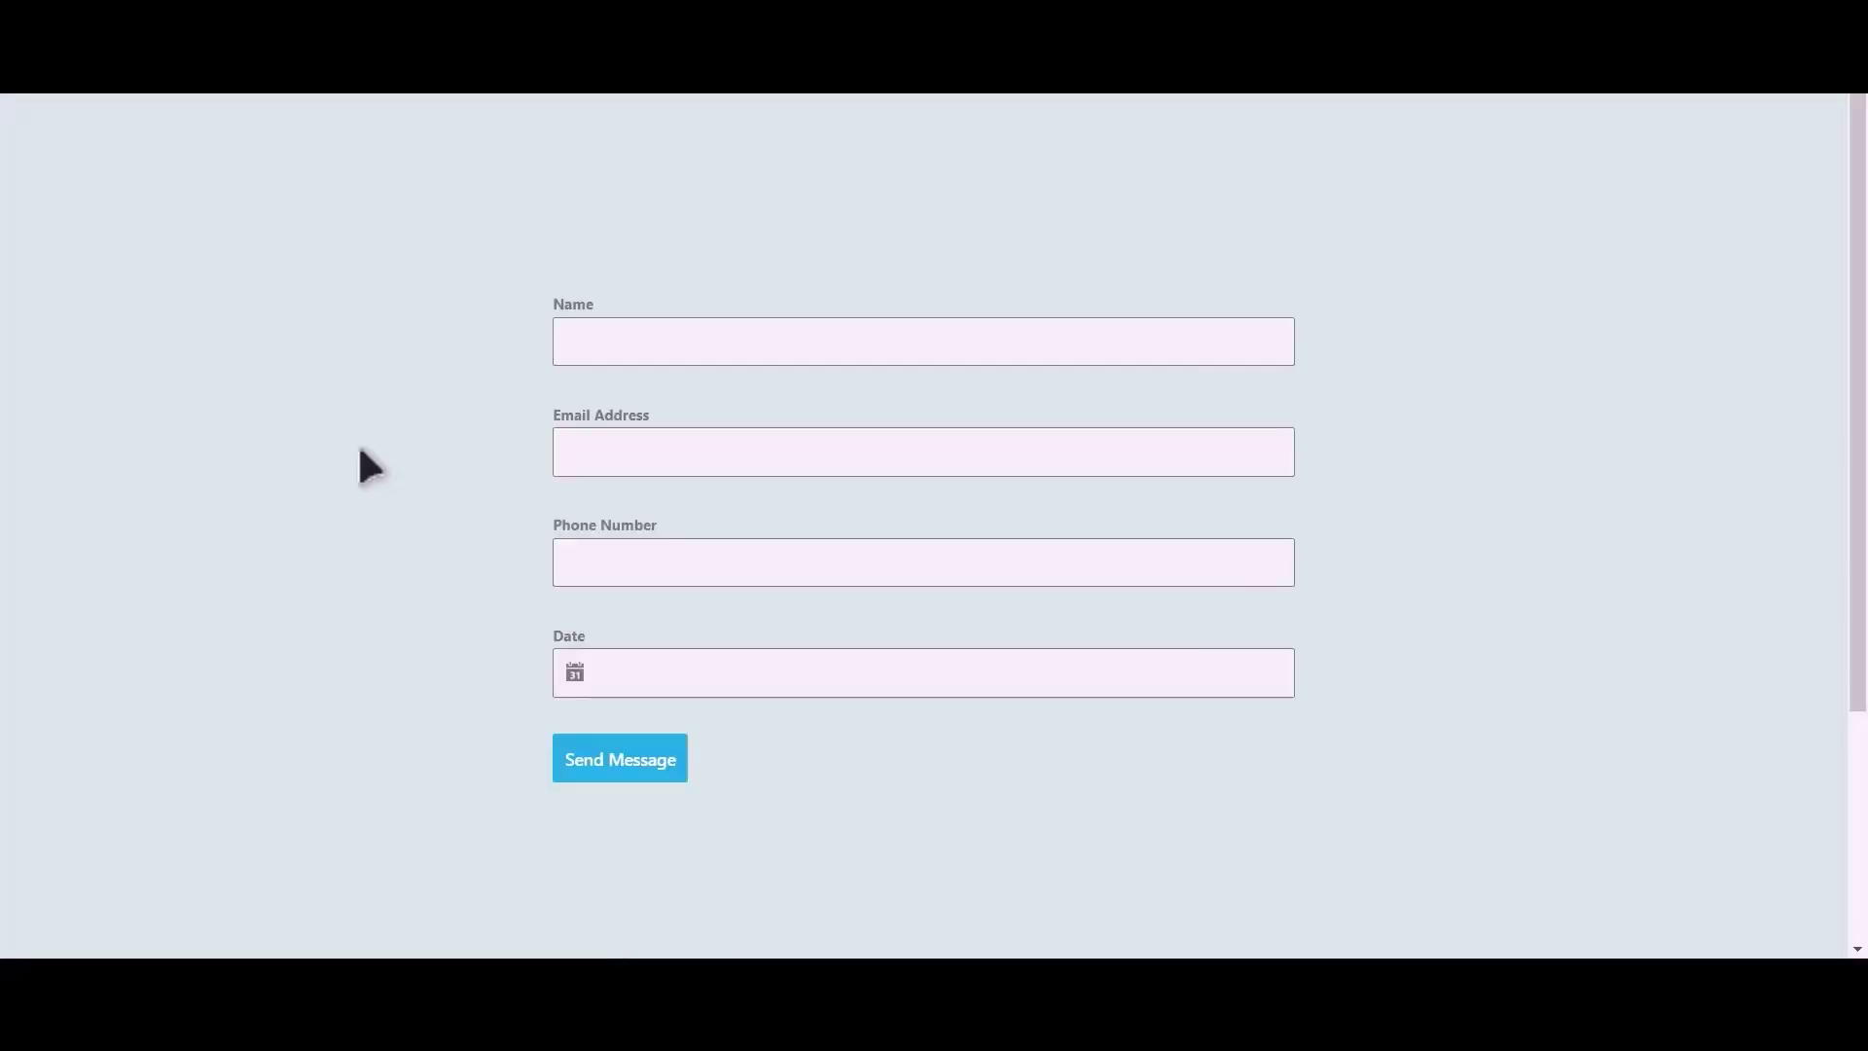
left_click(724, 357)
type("Bit Integrations")
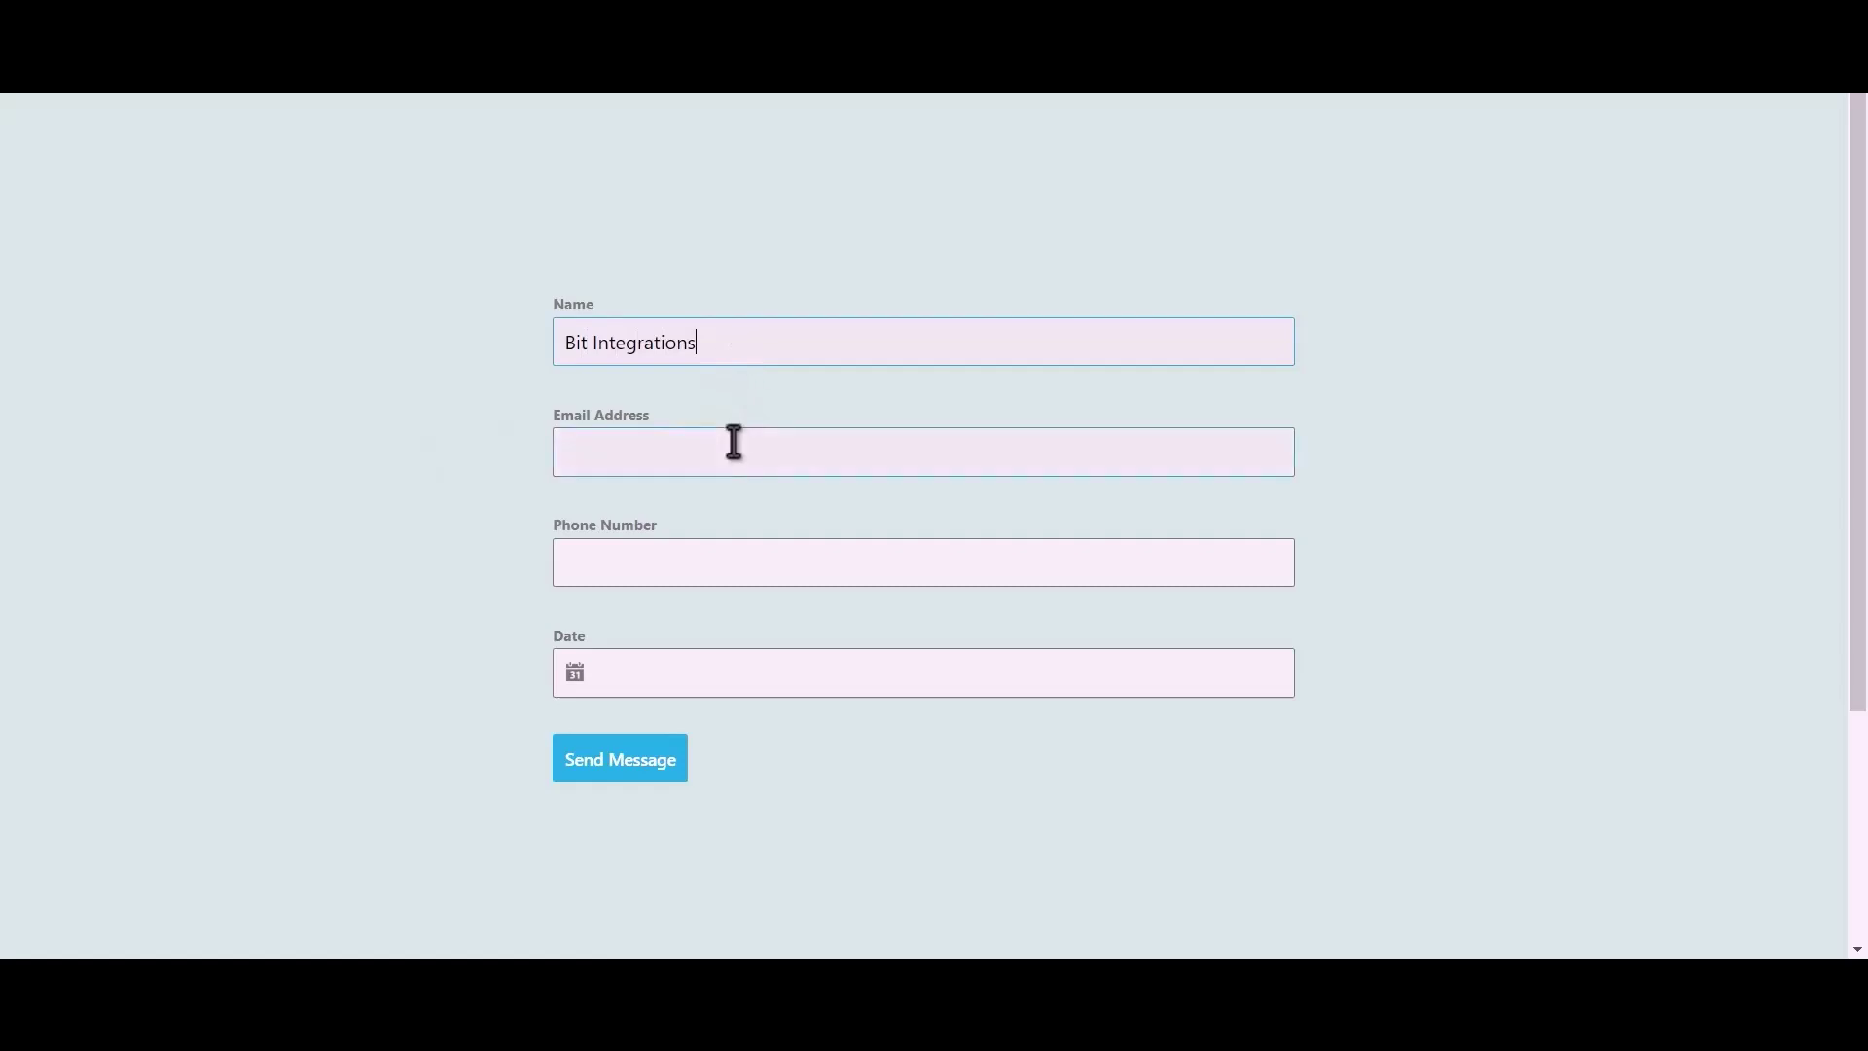
left_click(733, 442)
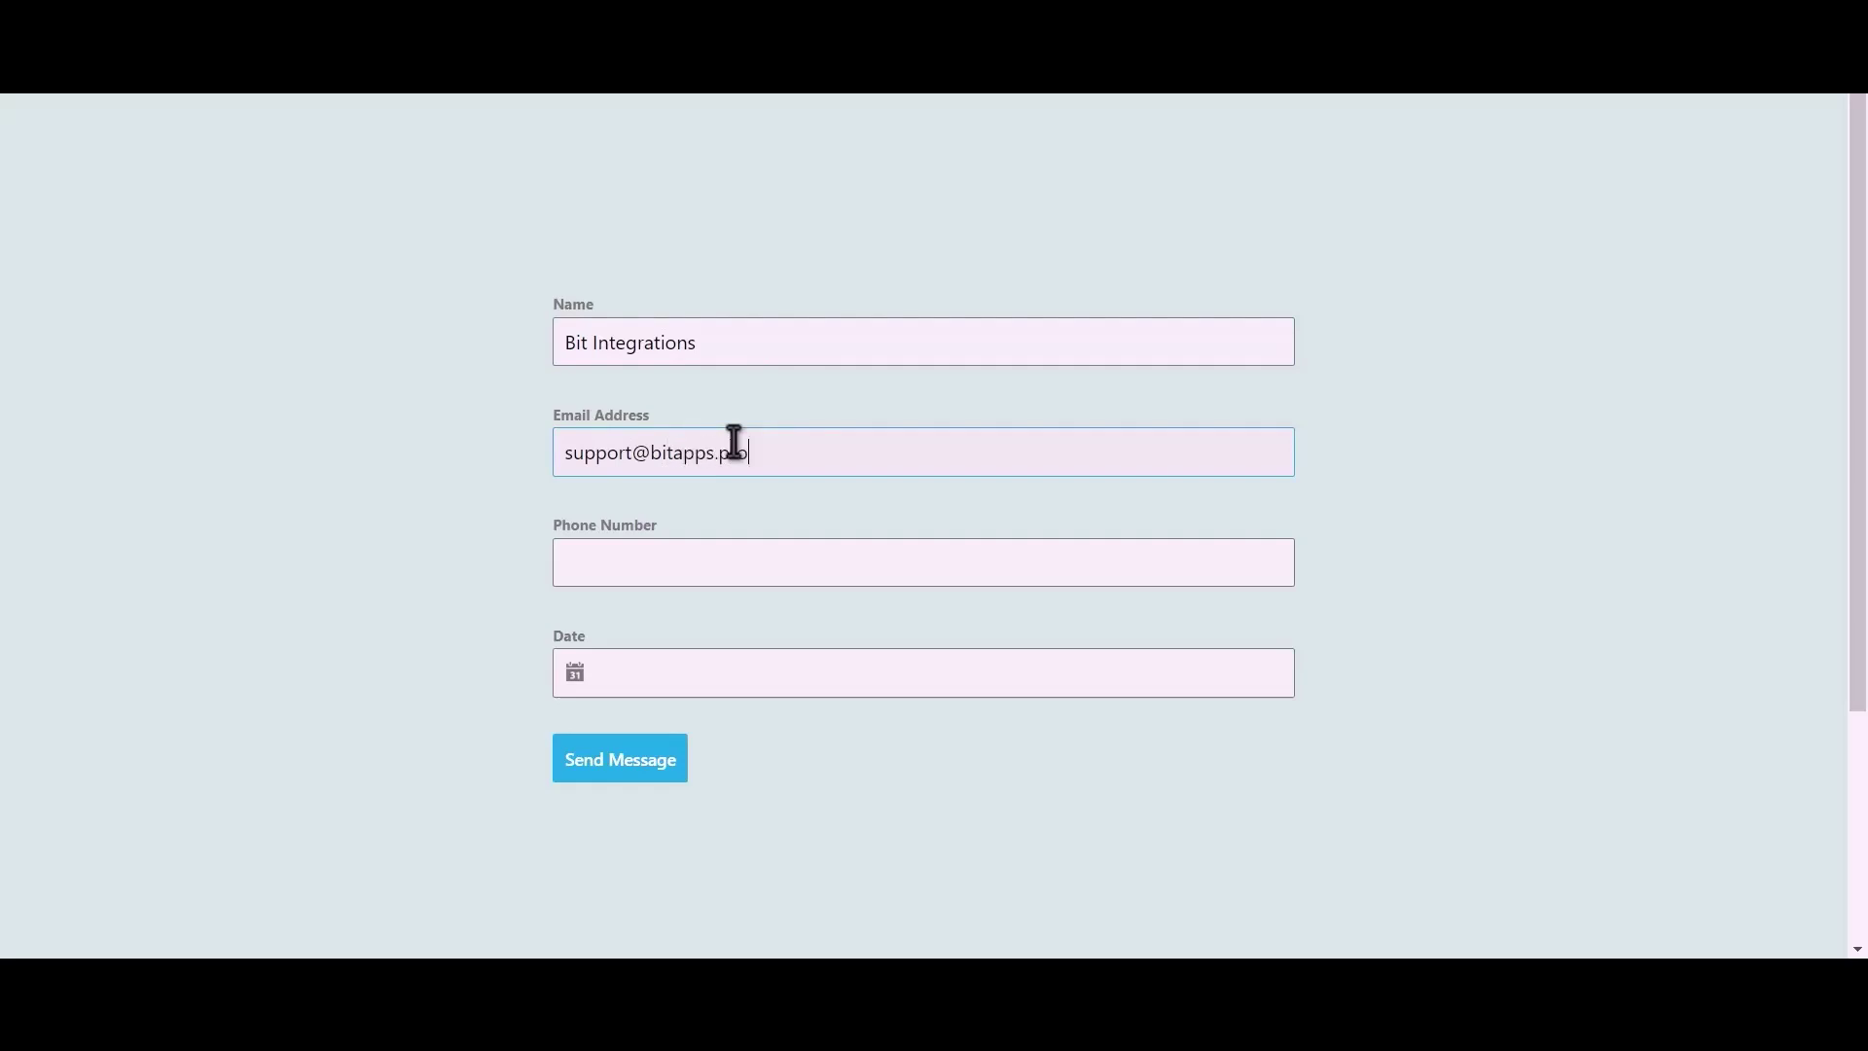
Enter a phone number, pick June 13, 2023 as the date, and submit the form.
left_click(709, 568)
type("444555666")
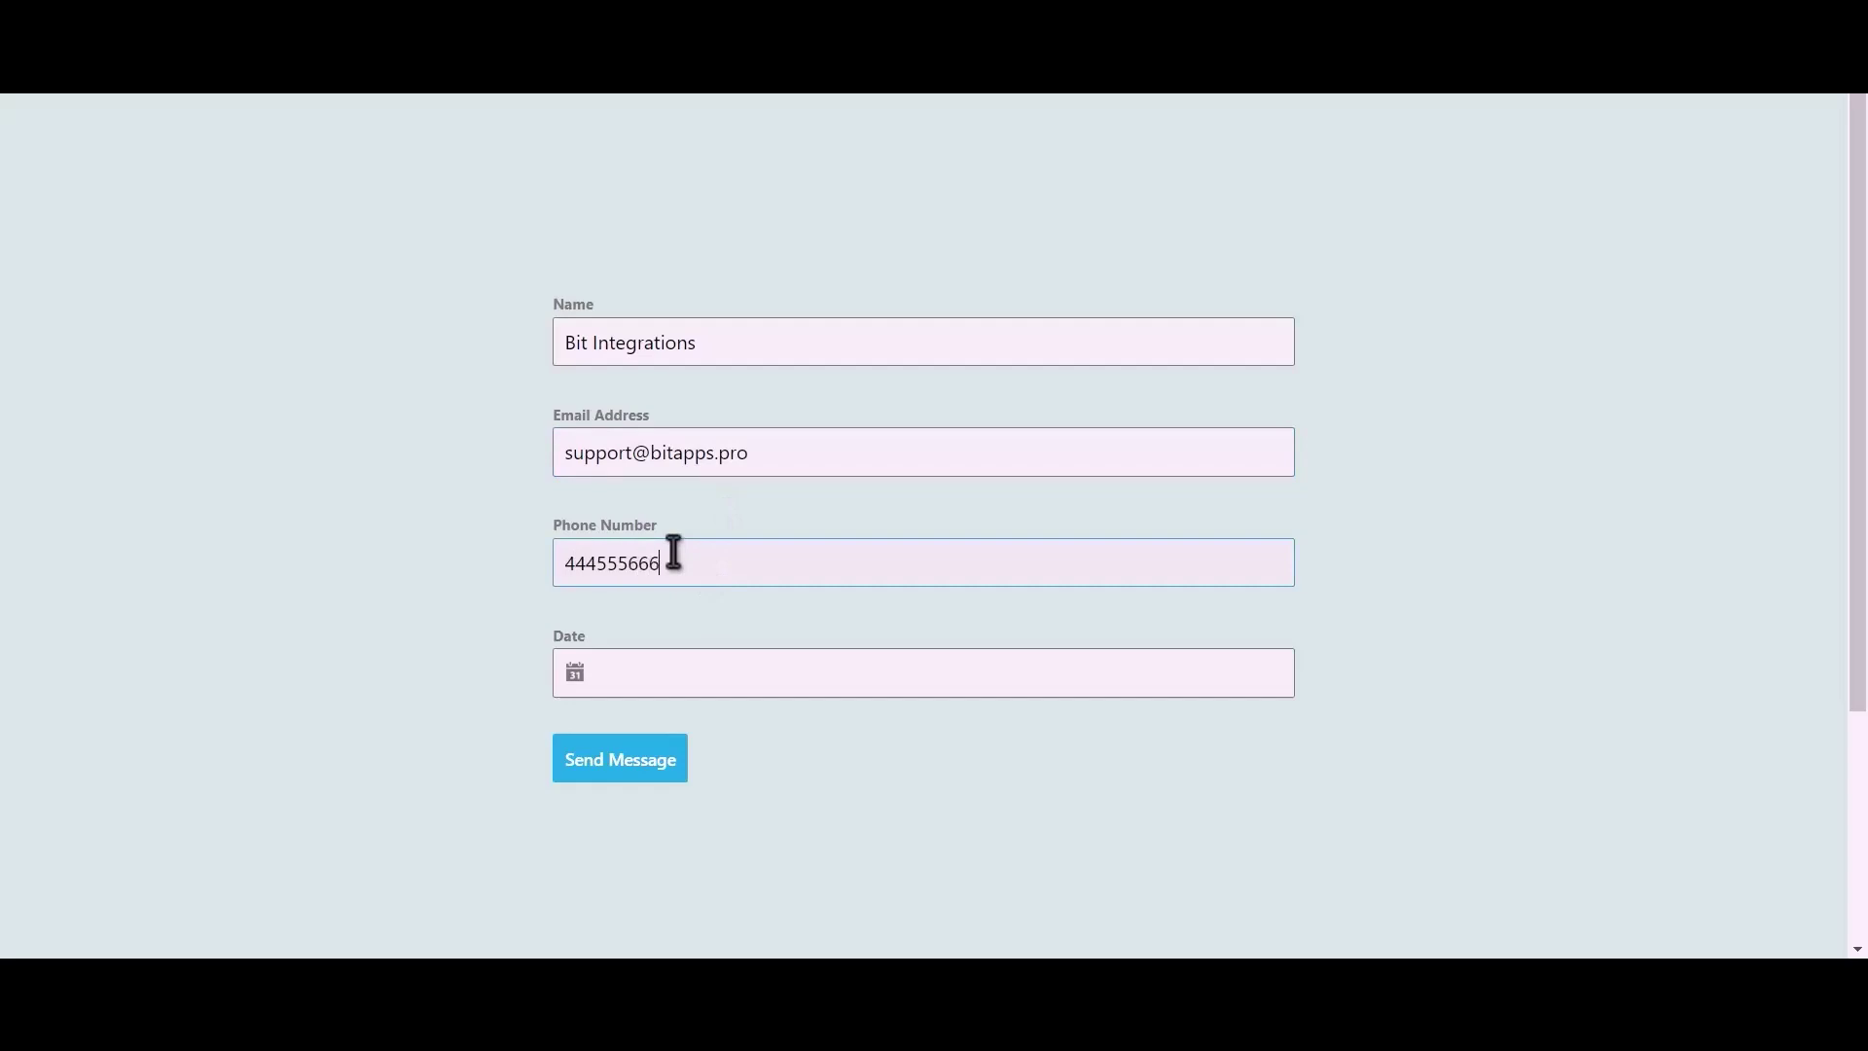
left_click(659, 672)
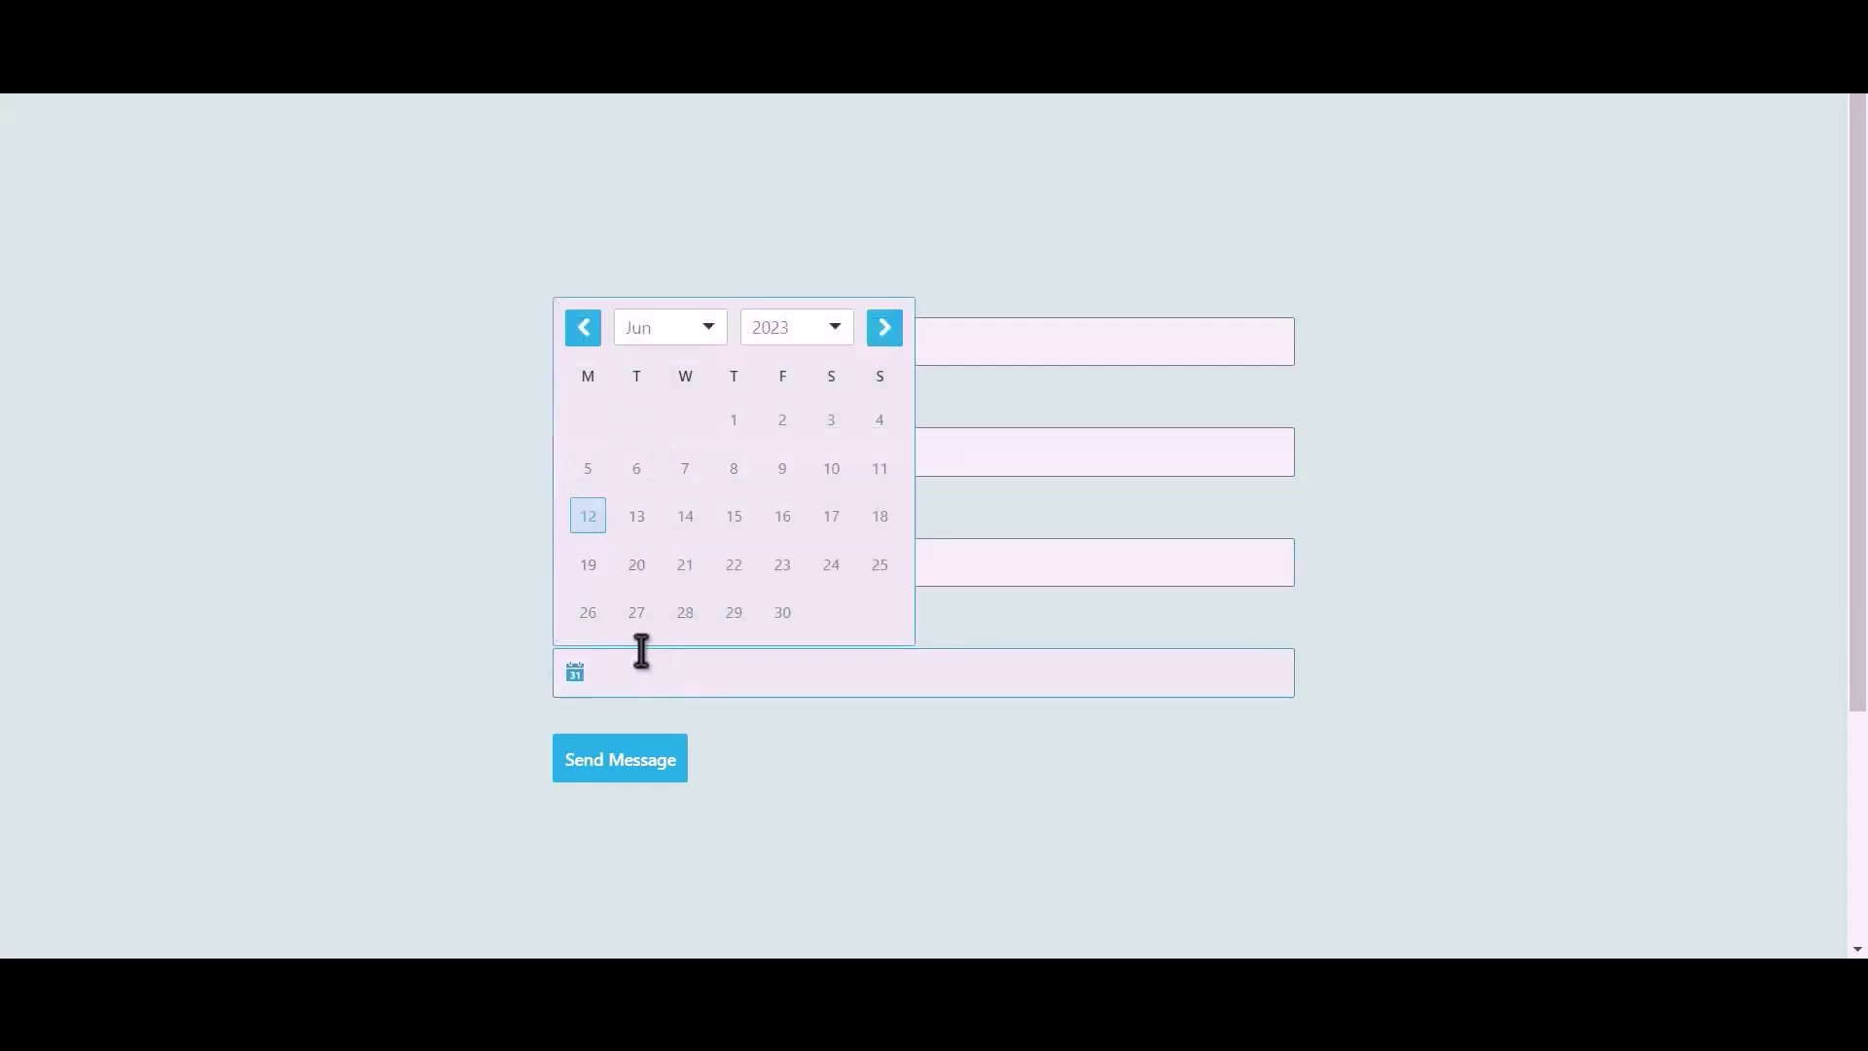
left_click(636, 520)
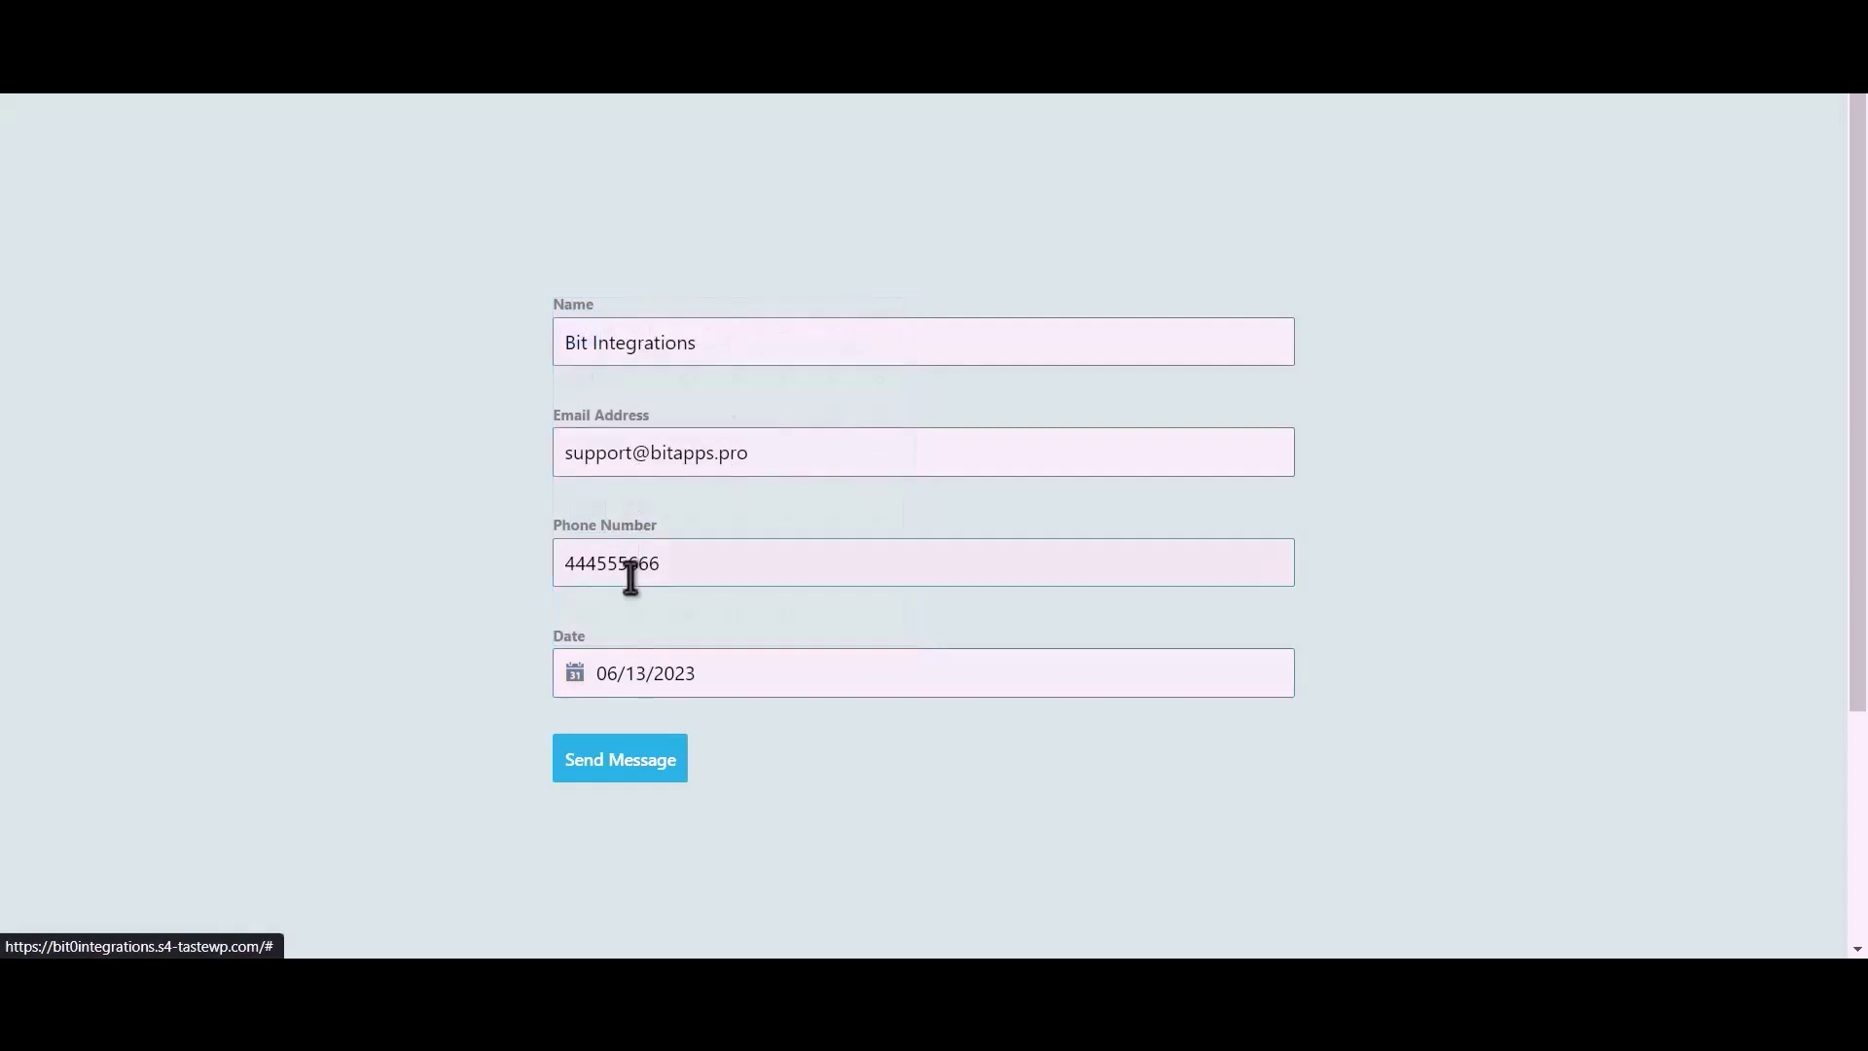
left_click(648, 761)
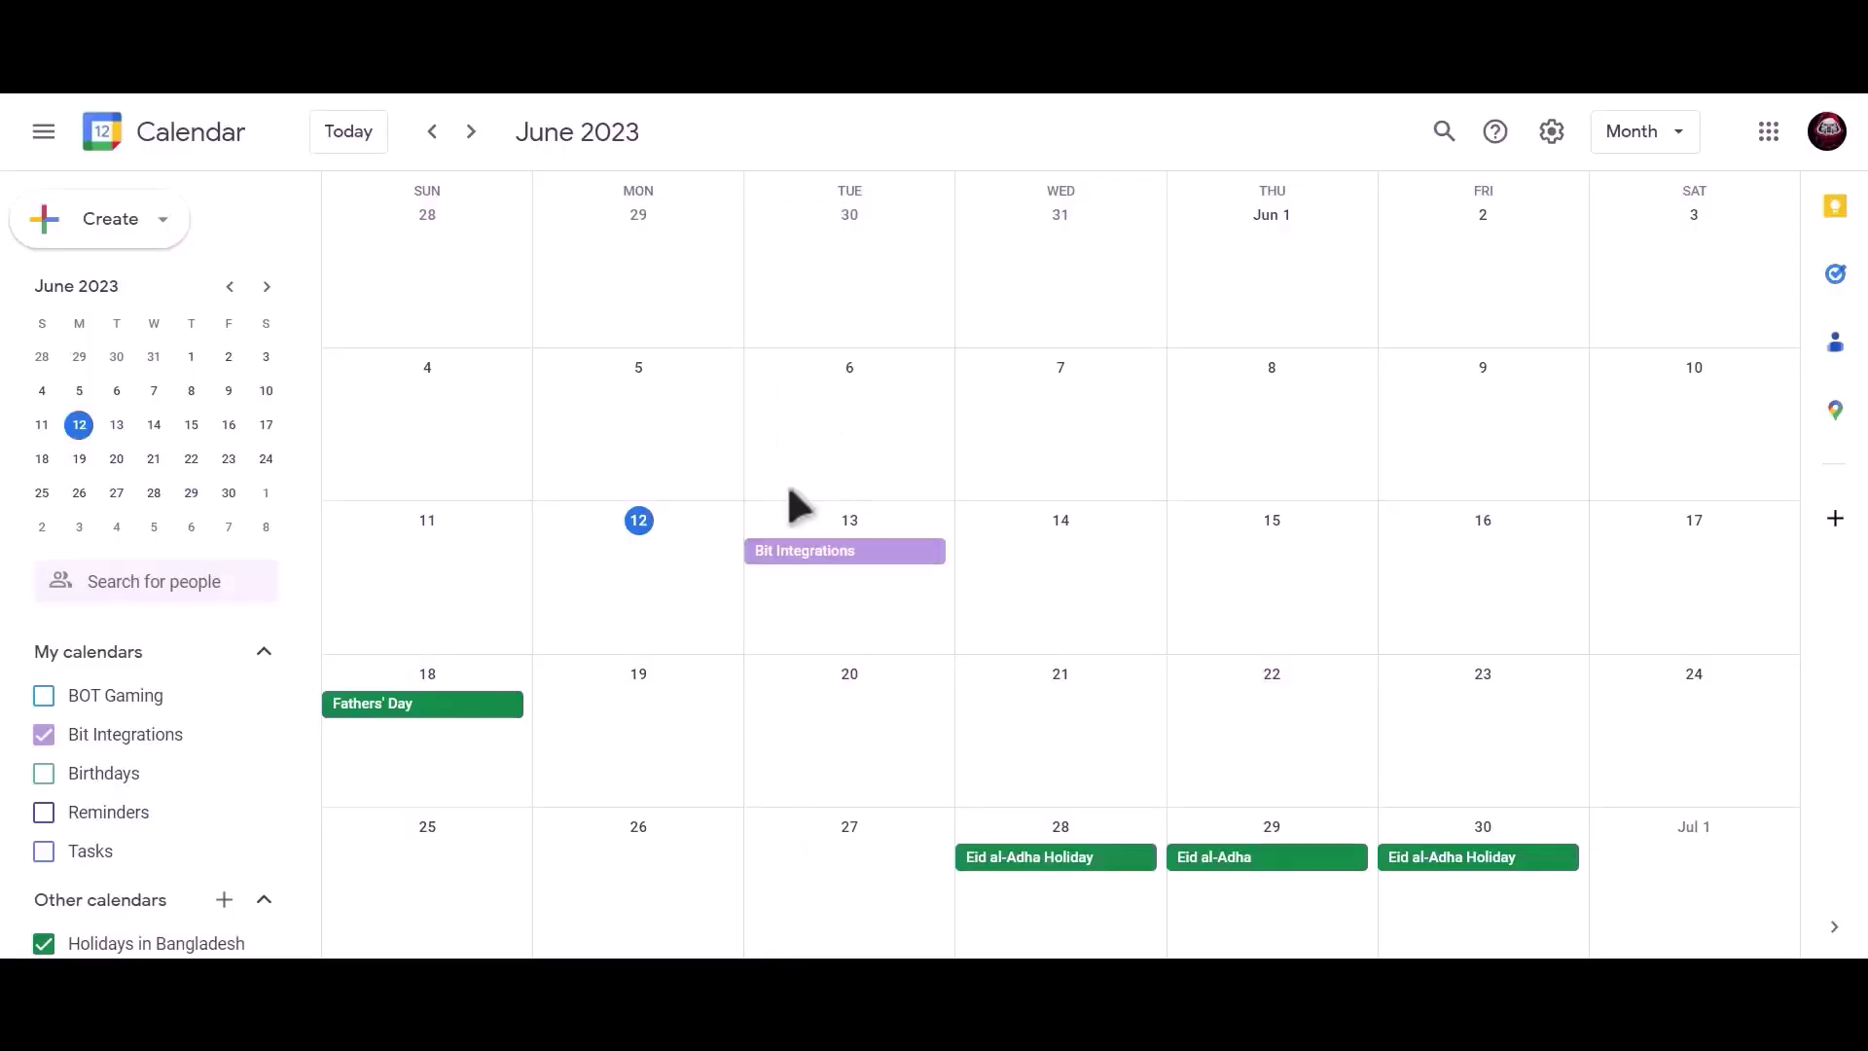
Open the June 13 'Bit Integrations' event to view its phone-number description and Busy status.
left_click(912, 558)
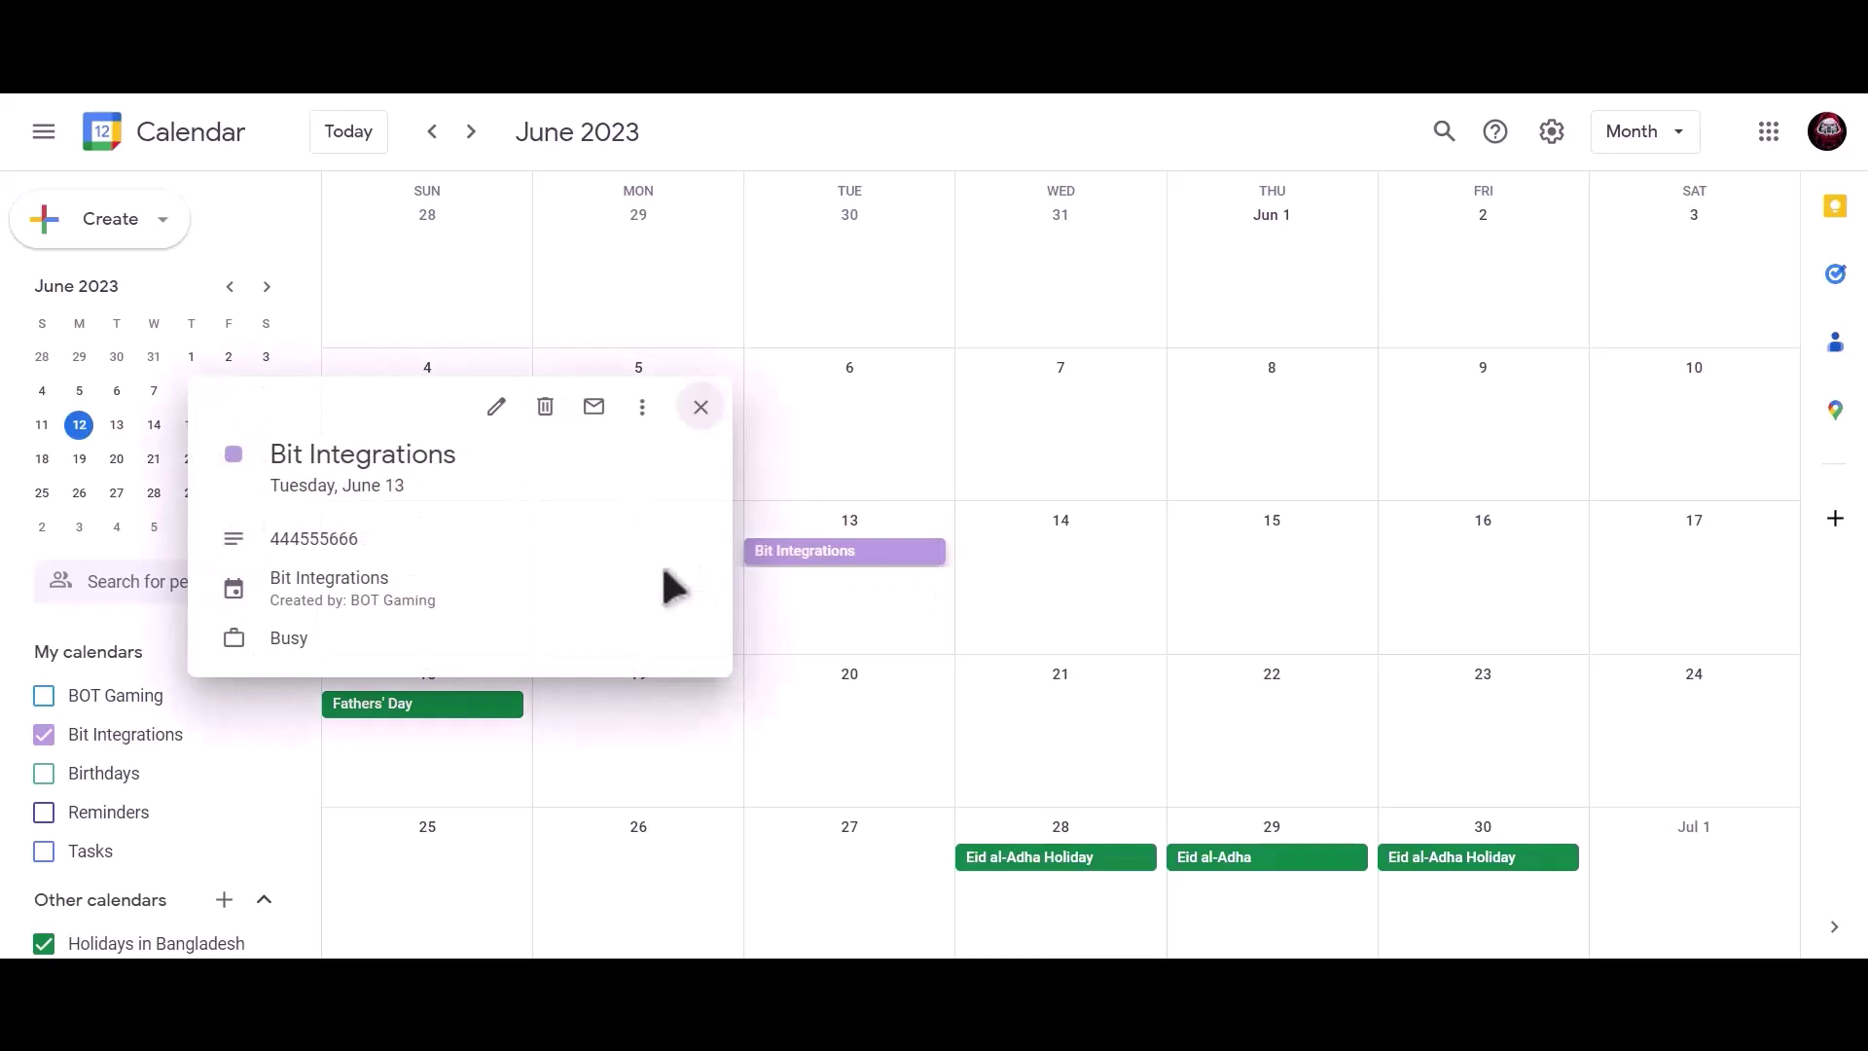